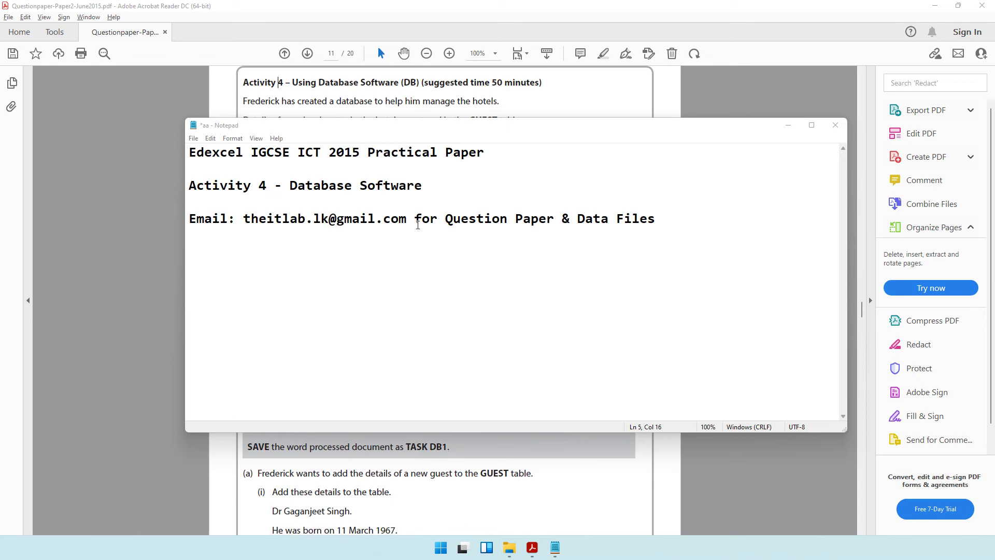
Step: Set aside the '4 - Database Software' title note in Notepad and bring the question paper PDF forward
left_click_drag(259, 189, 381, 196)
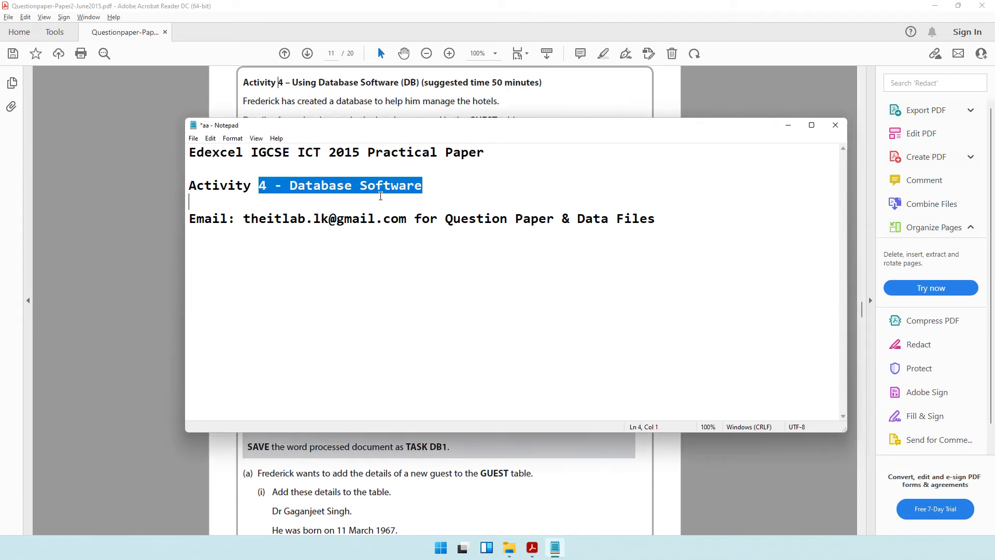
left_click(328, 187)
left_click(464, 96)
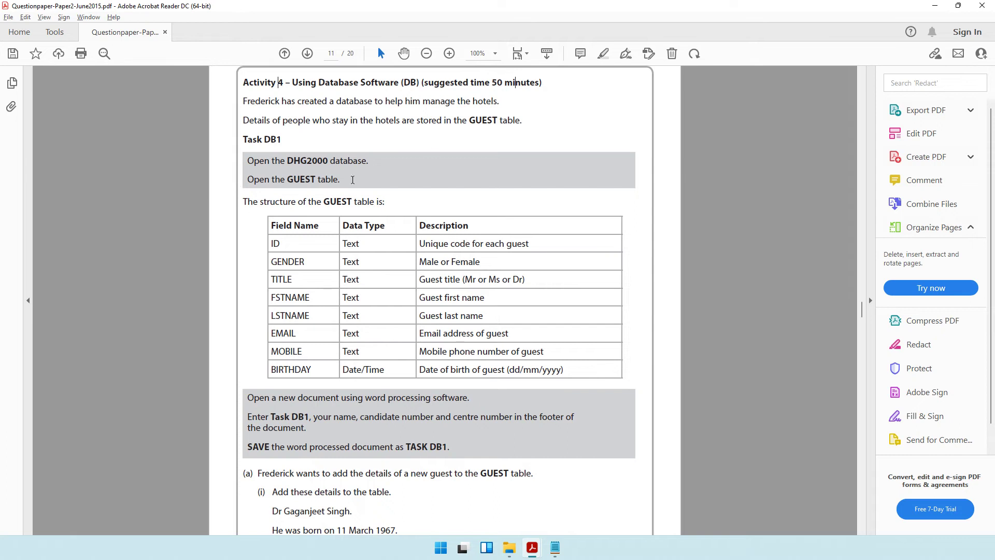
Step: Read the Task DB1 instructions to open DHG2000 and its GUEST table, then go to the 2015 folder
left_click_drag(243, 101, 491, 106)
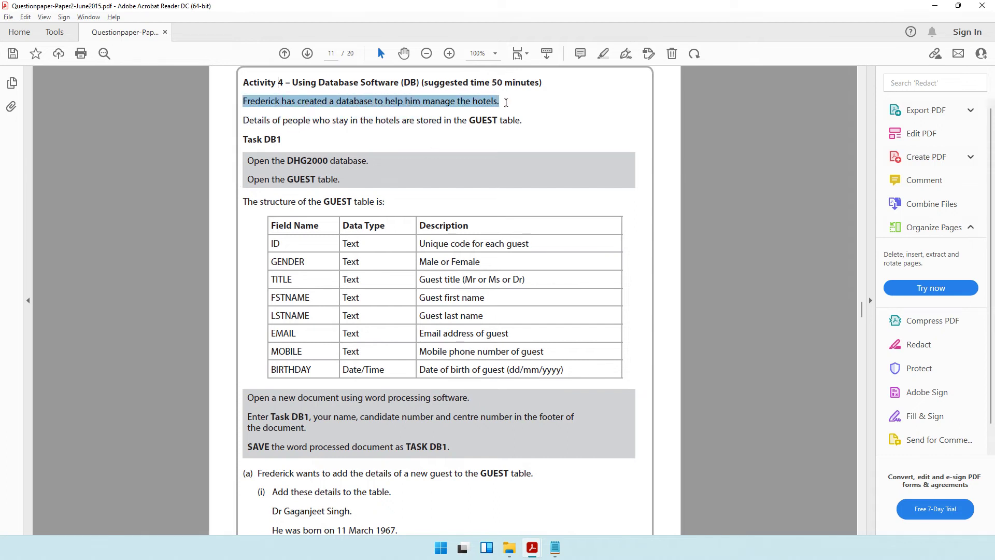
left_click(283, 121)
left_click_drag(283, 121, 504, 125)
left_click_drag(272, 161, 371, 159)
left_click_drag(272, 180, 340, 180)
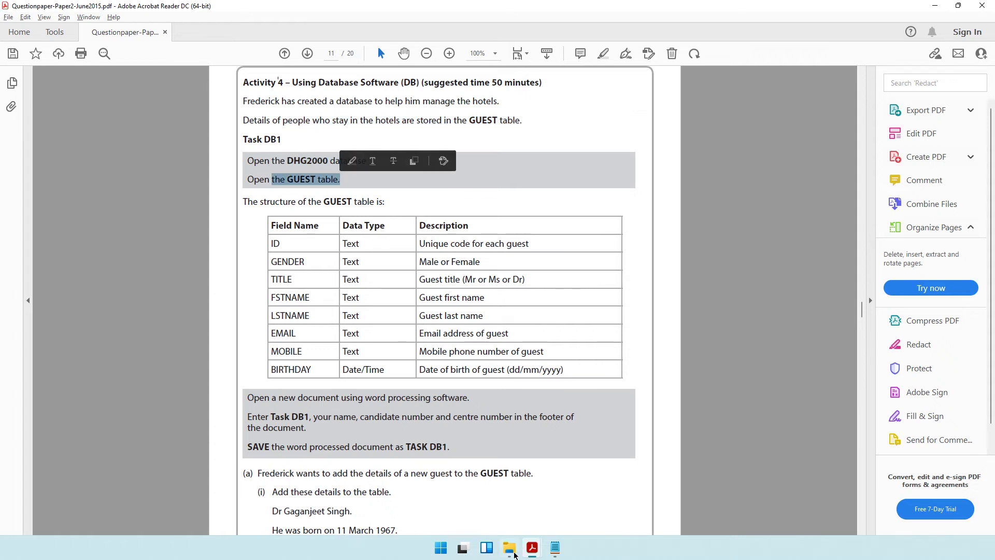
left_click(510, 548)
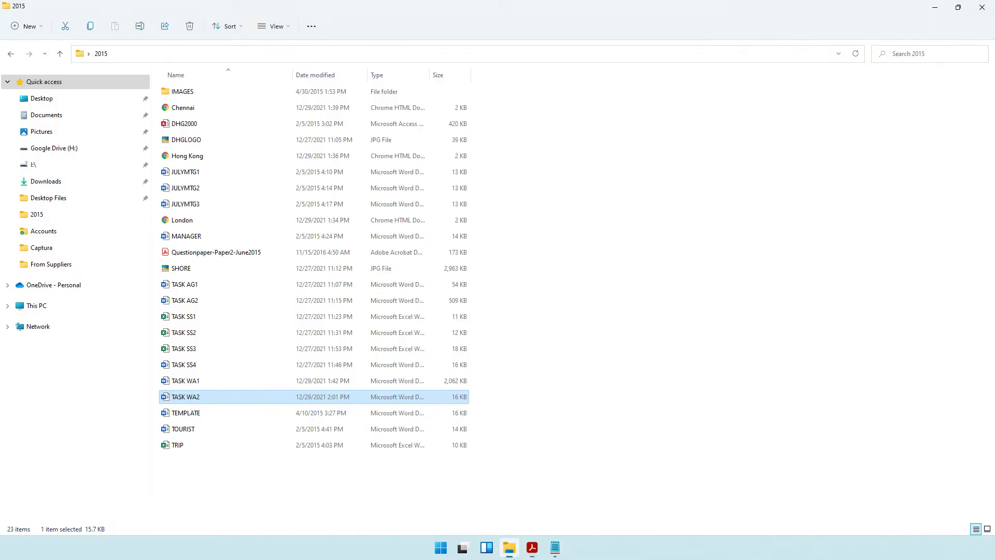
Step: Open DHG2000 maximized with content enabled, show the GUEST table, then return to the PDF
left_click(191, 126)
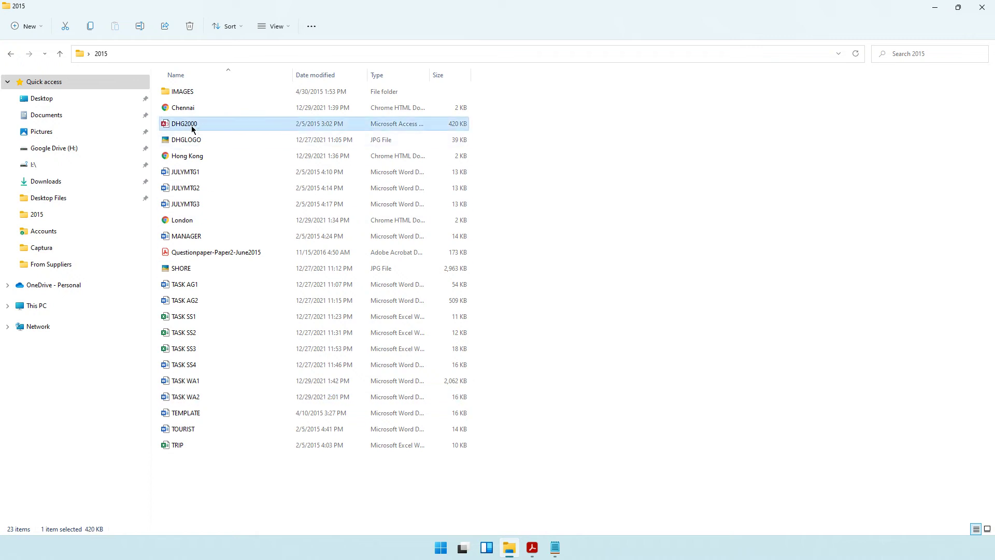
double_click(192, 129)
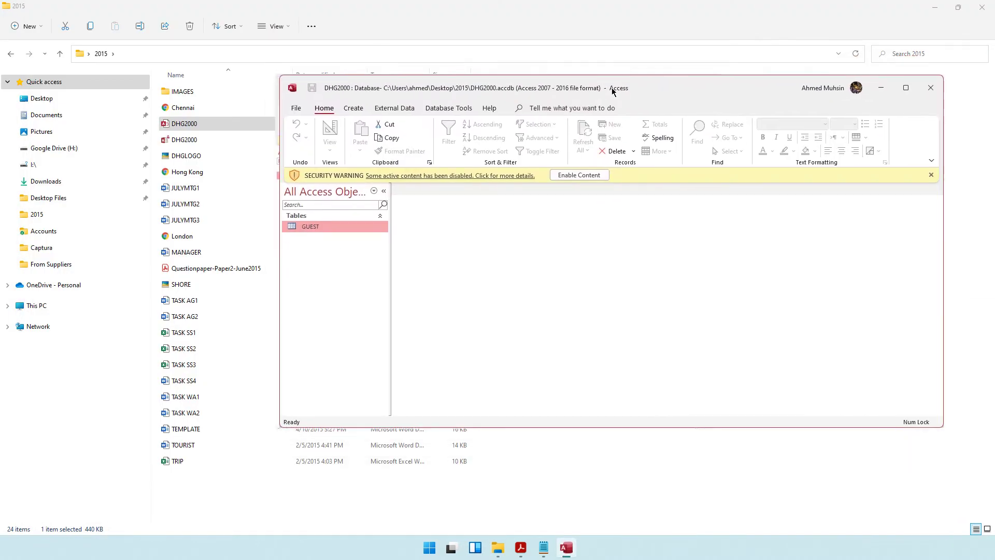
double_click(611, 27)
left_click(303, 102)
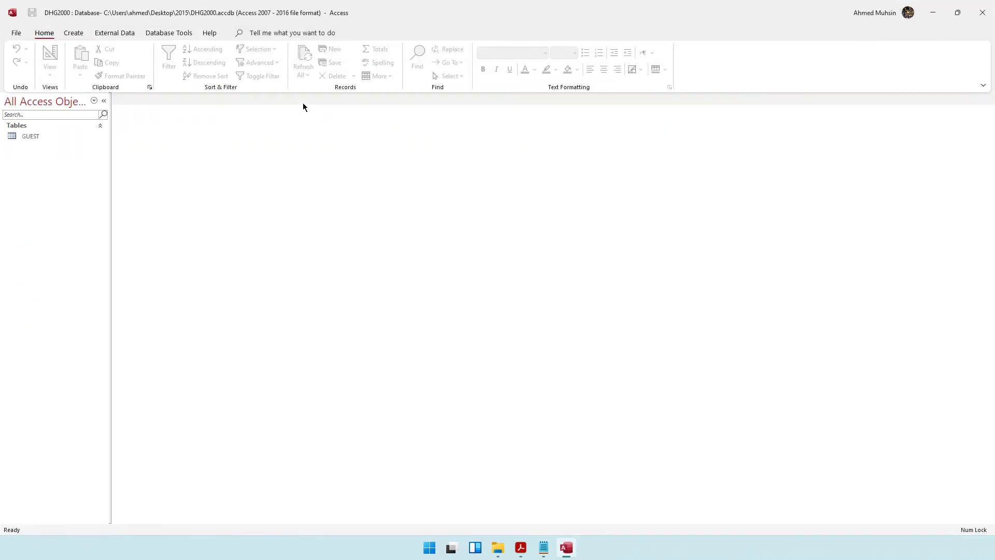
double_click(64, 140)
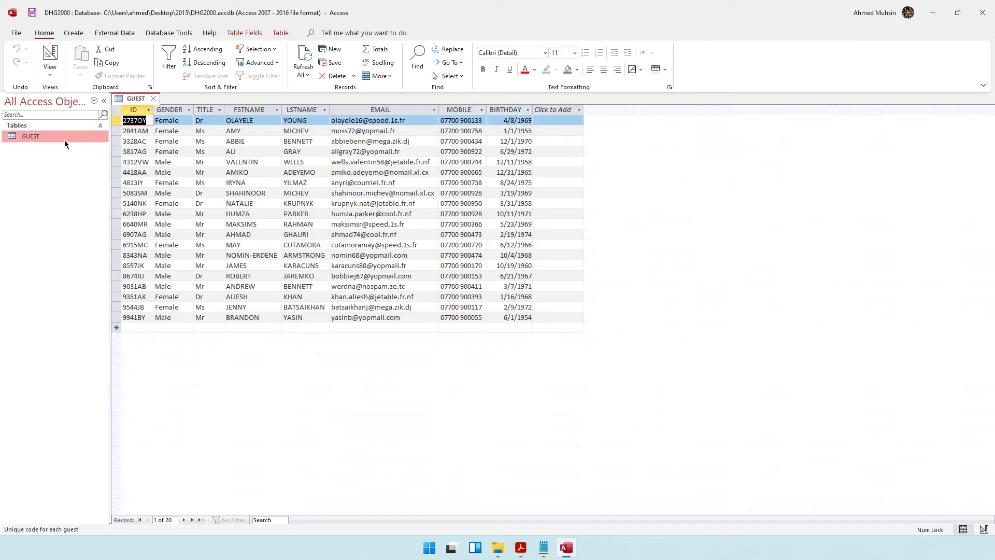
left_click(521, 548)
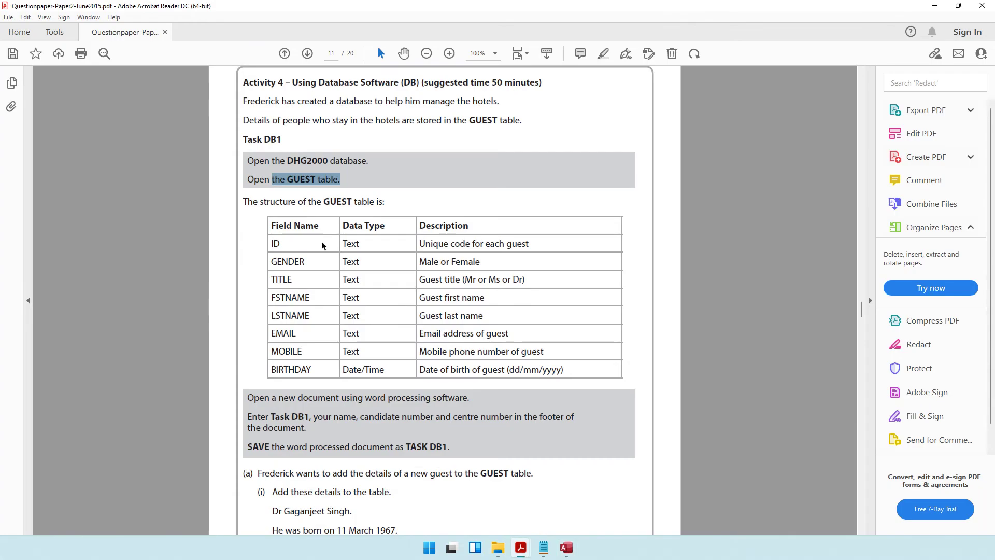
Step: Review the GUEST fields, noting BIRTHDAY's Date/Time type and the required dd/mm/yyyy format
left_click_drag(260, 202, 385, 203)
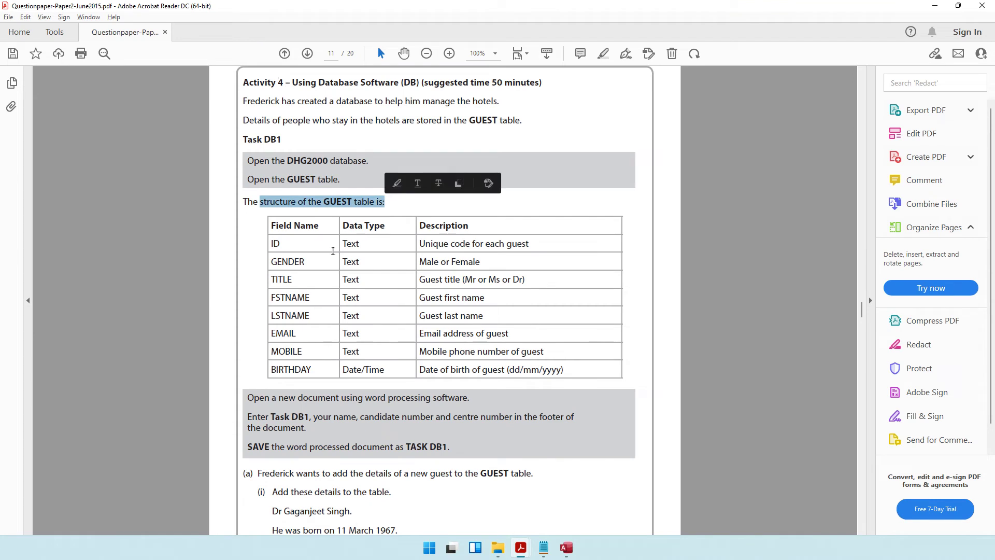
scroll(451, 254, "down", 3)
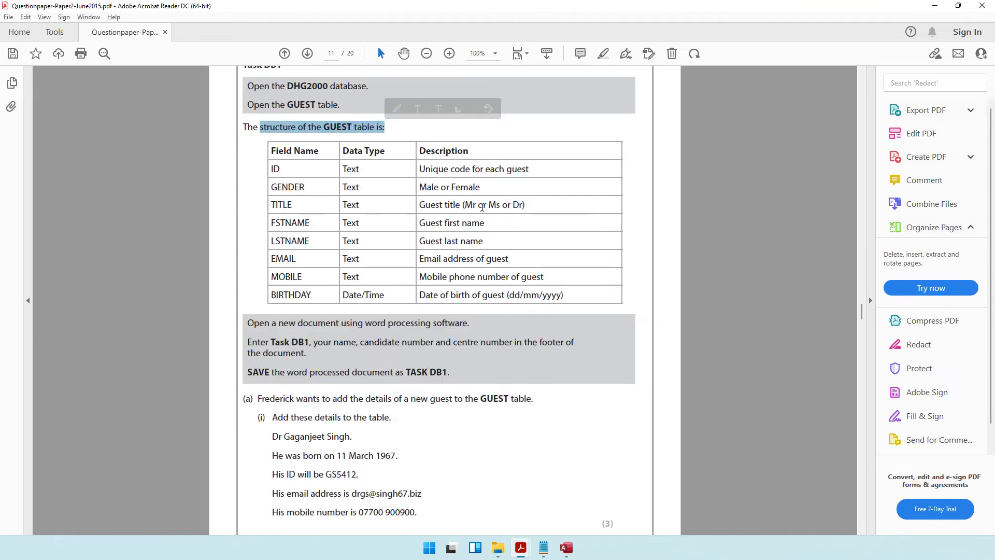
left_click_drag(419, 187, 460, 187)
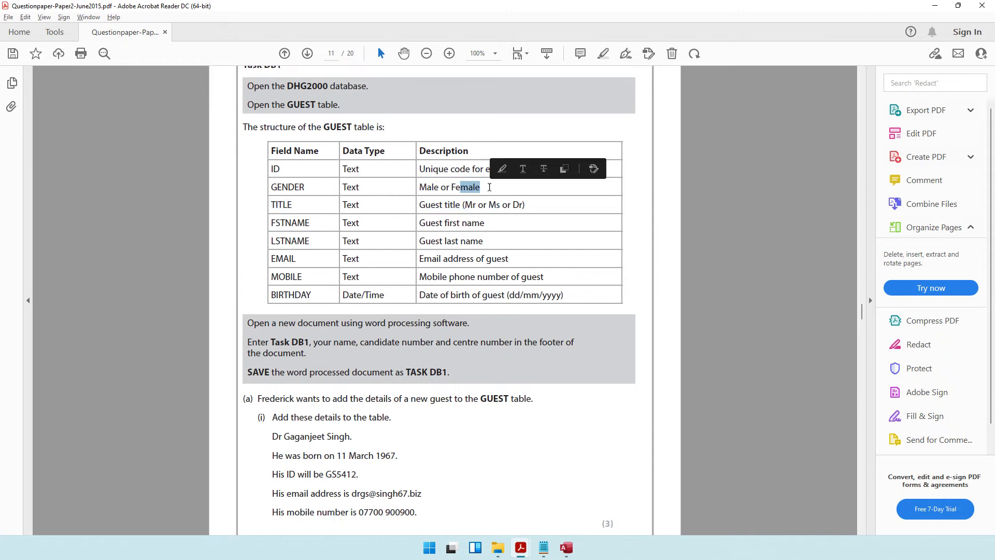
left_click(271, 207)
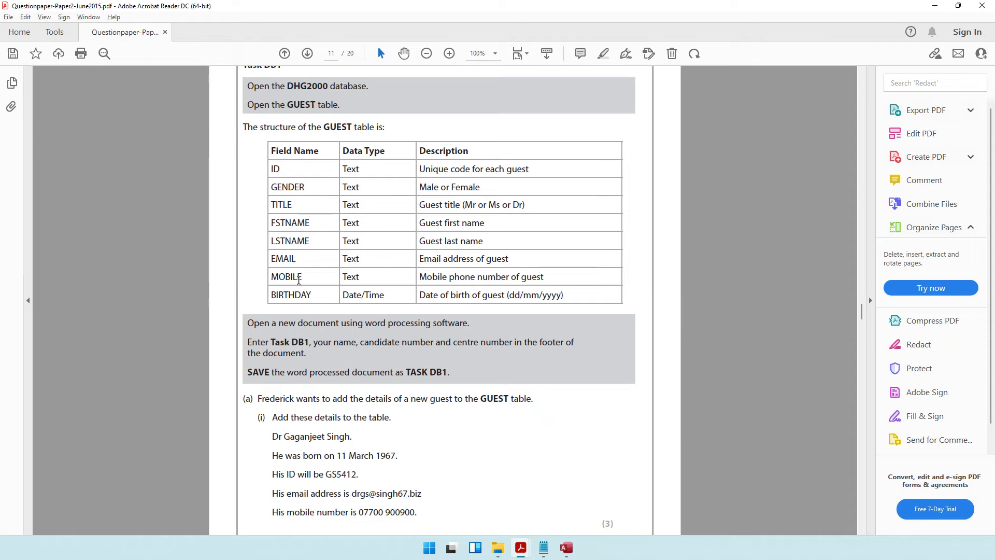
scroll(496, 329, "down", 3)
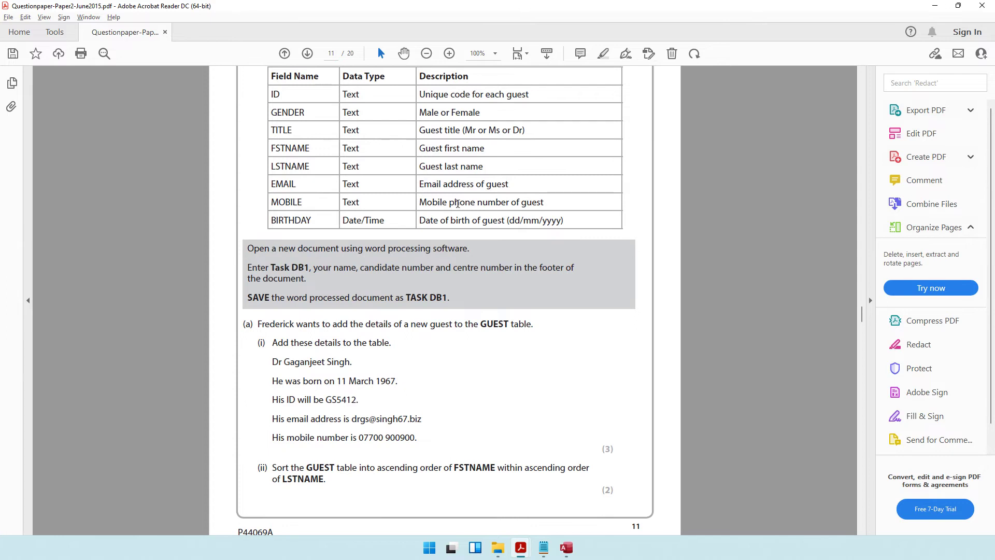
left_click_drag(282, 223, 380, 224)
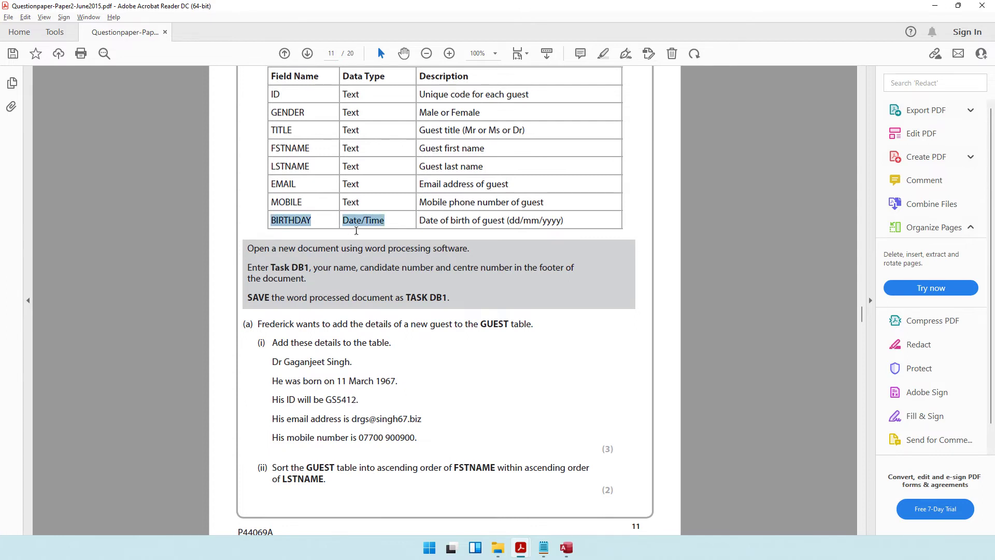
left_click(520, 222)
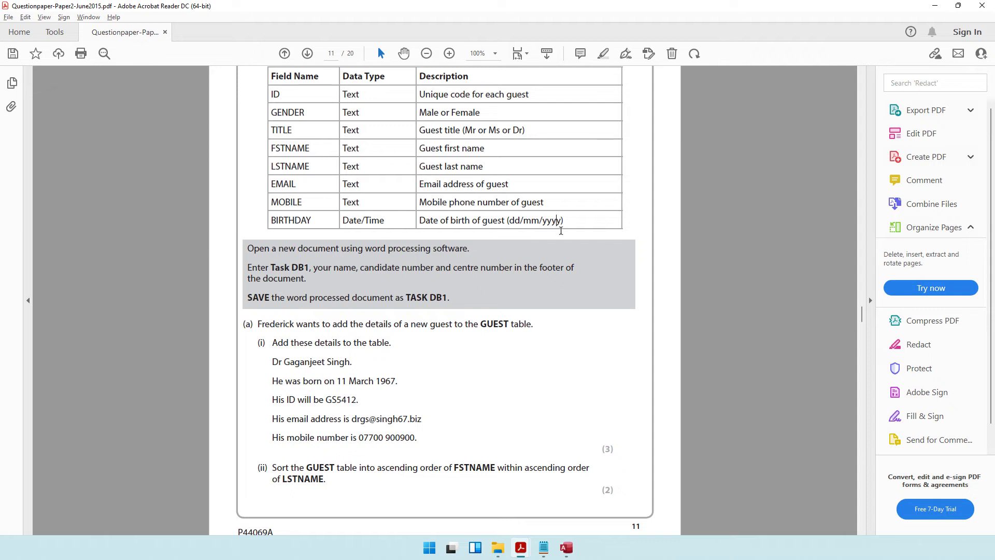
left_click_drag(565, 222, 507, 219)
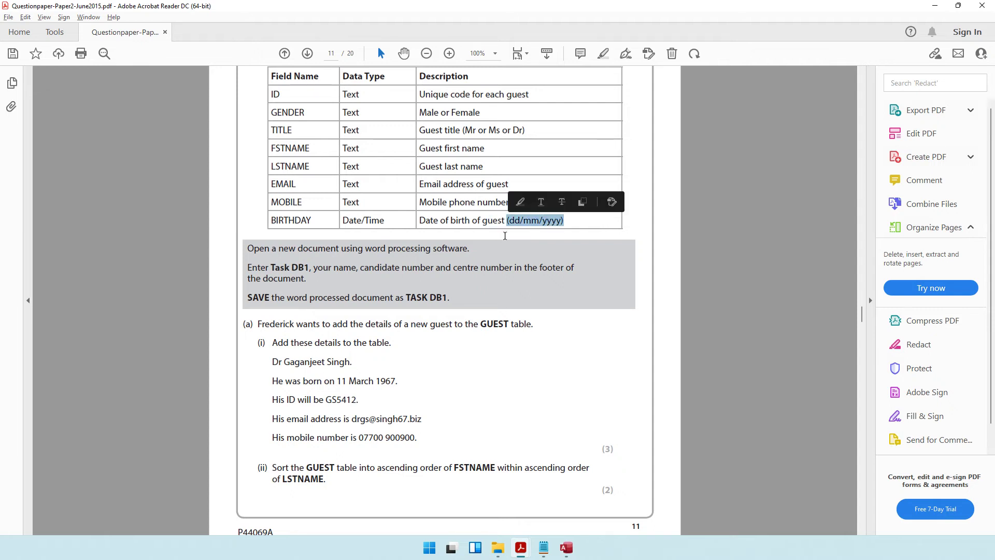
left_click(564, 549)
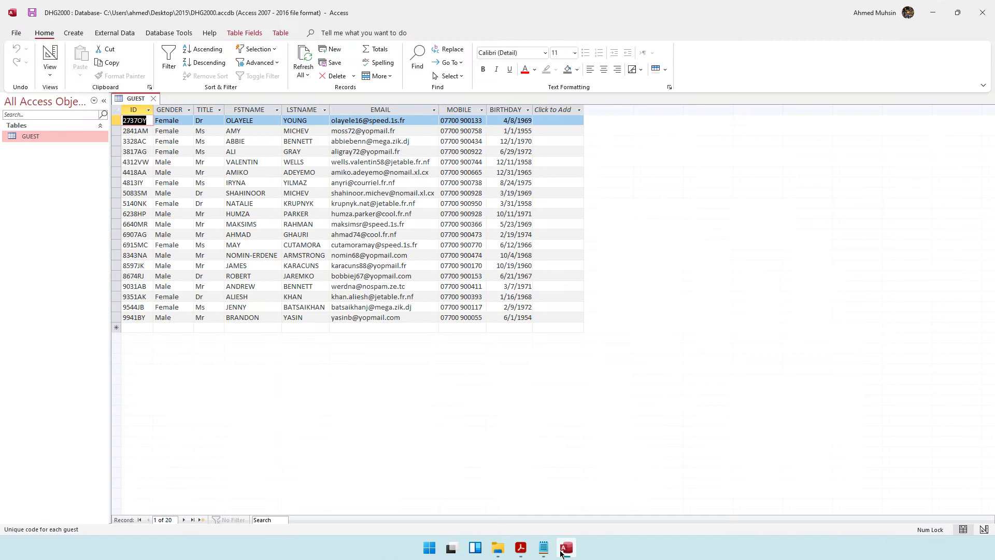
left_click(516, 110)
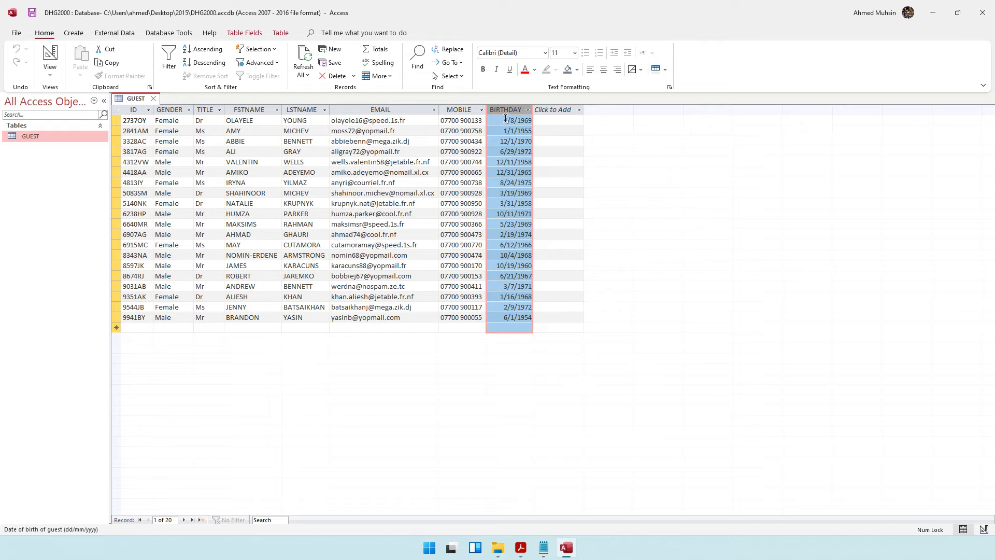
left_click(505, 120)
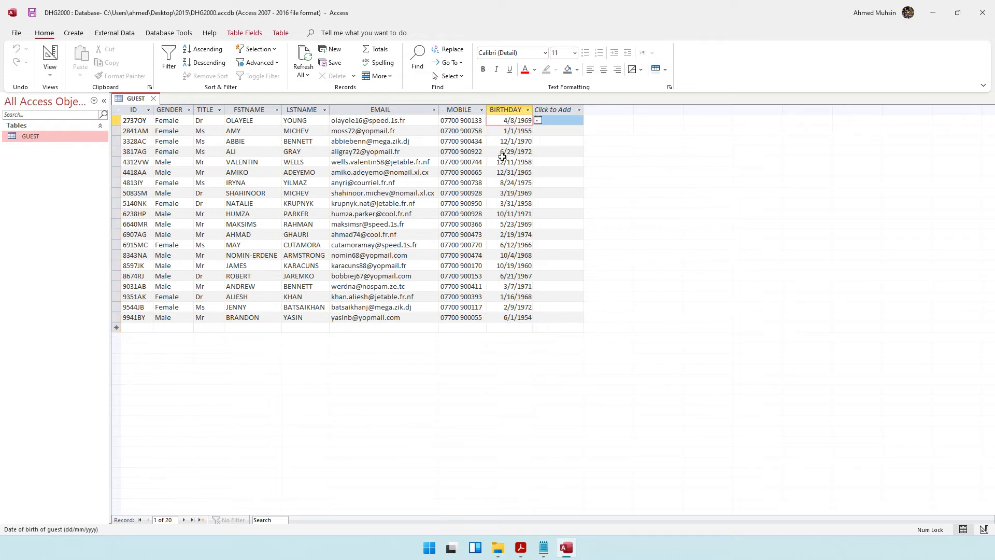
left_click(503, 152)
double_click(510, 152)
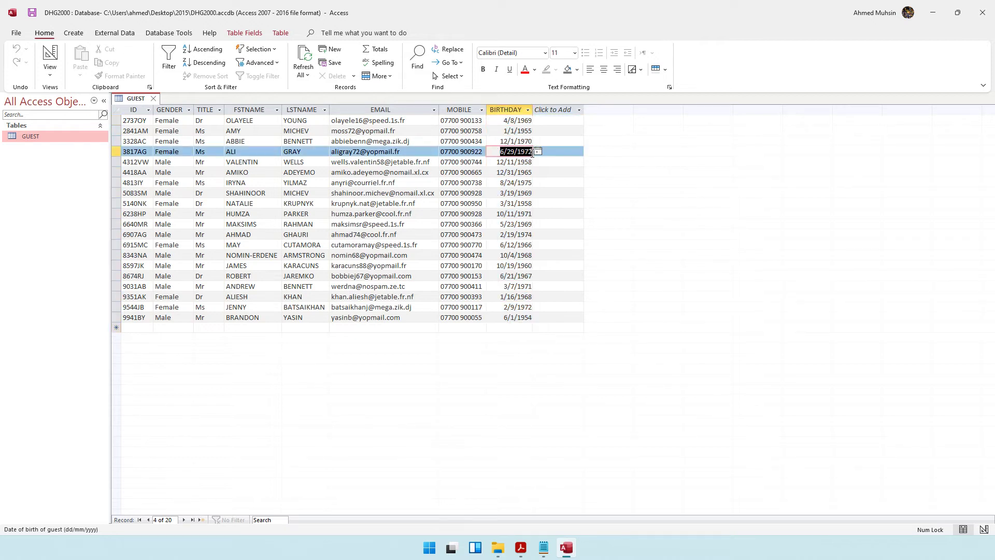
left_click(502, 154)
Step: Minimize the question paper and Access to reveal the 2015 folder
left_click(521, 548)
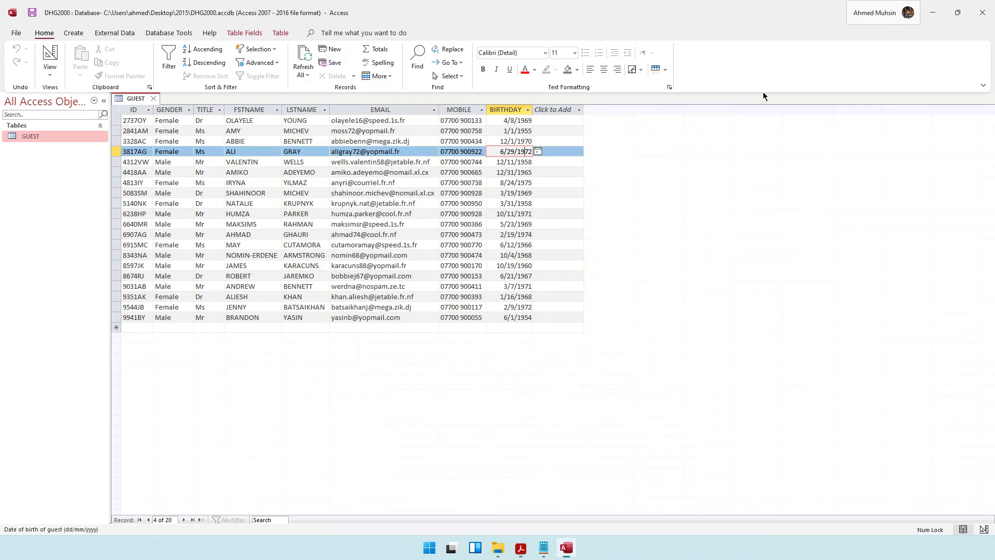
left_click(939, 6)
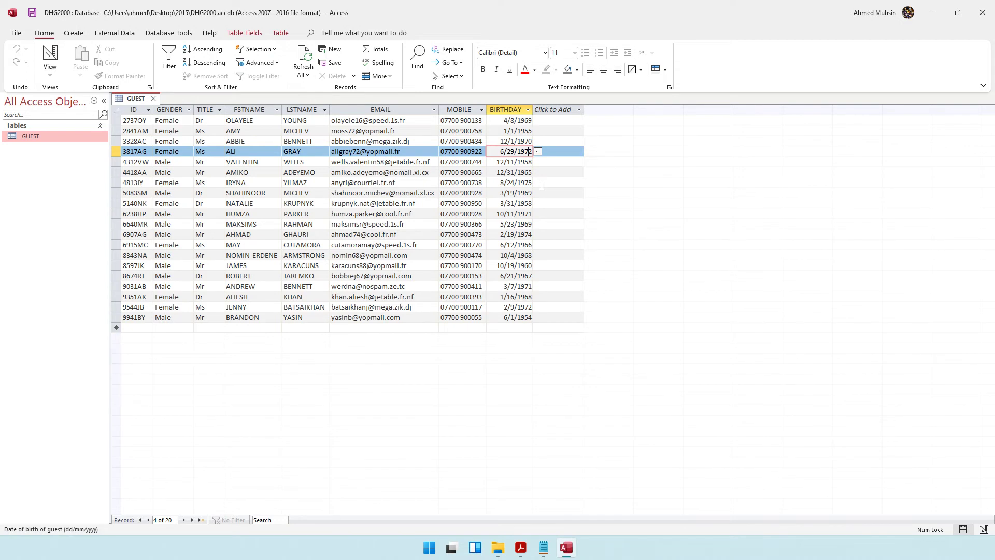
left_click(934, 13)
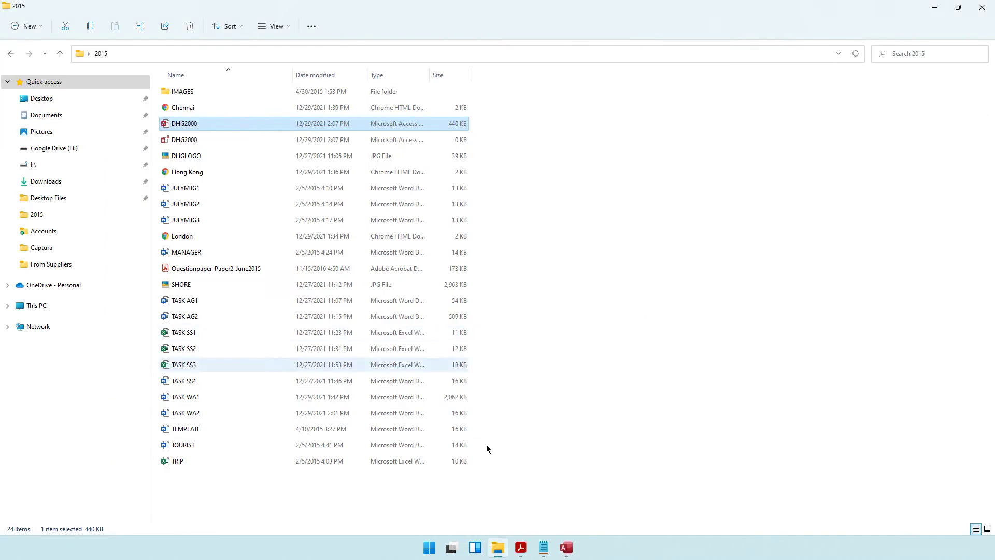
Step: Read the question paper's footer instruction and the TASK DB1 file name
left_click(521, 548)
scroll(503, 321, "down", 1)
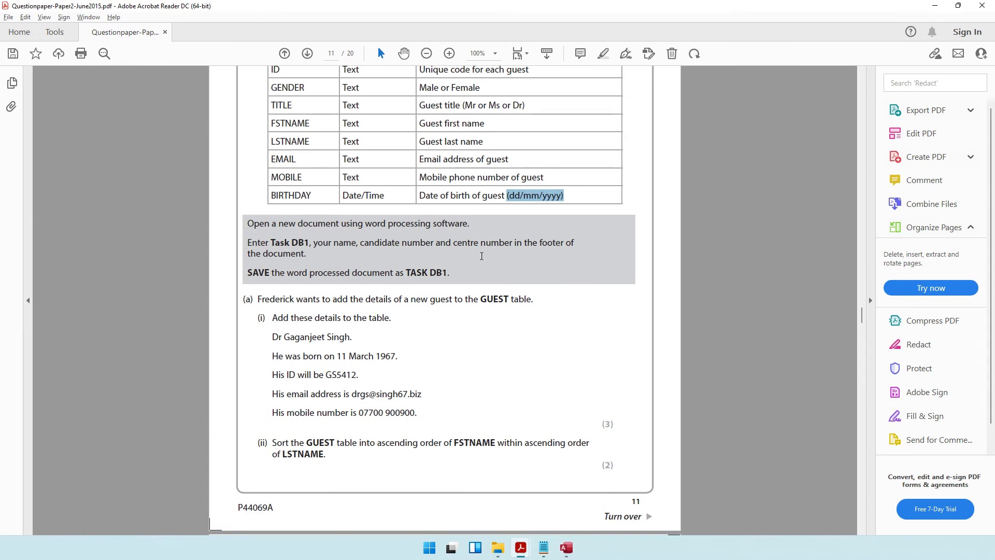
left_click_drag(548, 243, 564, 244)
left_click_drag(407, 272, 444, 275)
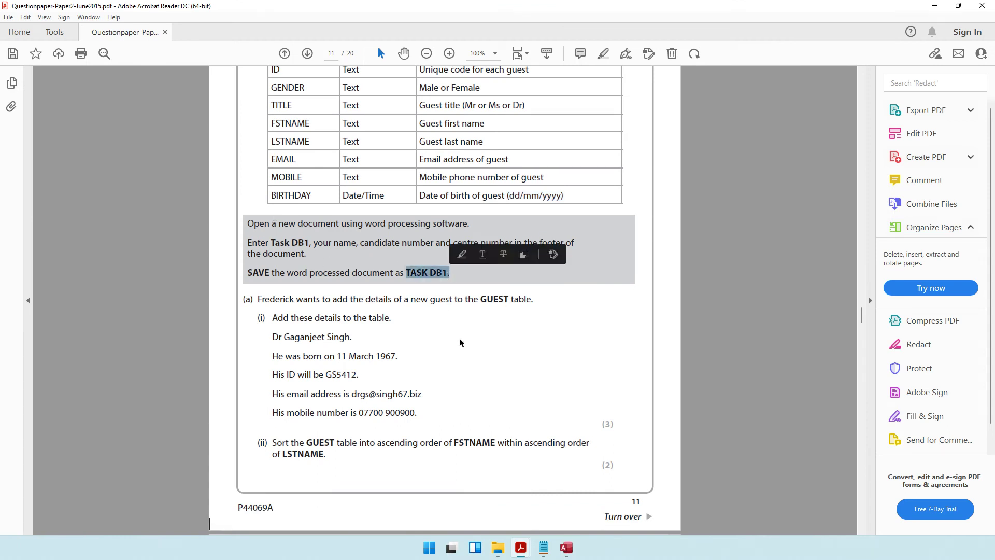
Step: Create a new Word document named TASK DB1 in the 2015 folder and open it
left_click(497, 554)
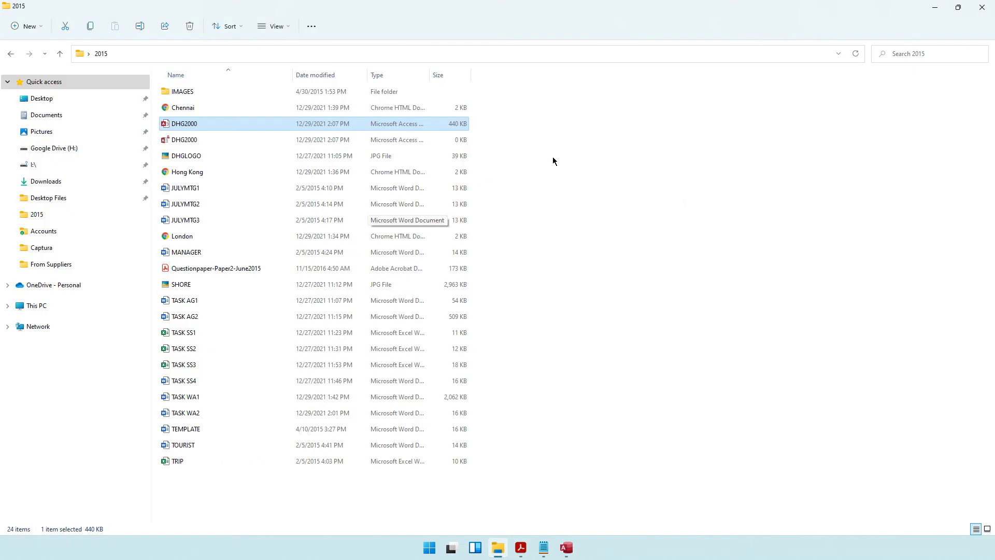
right_click(590, 156)
mouse_move(635, 236)
left_click(768, 305)
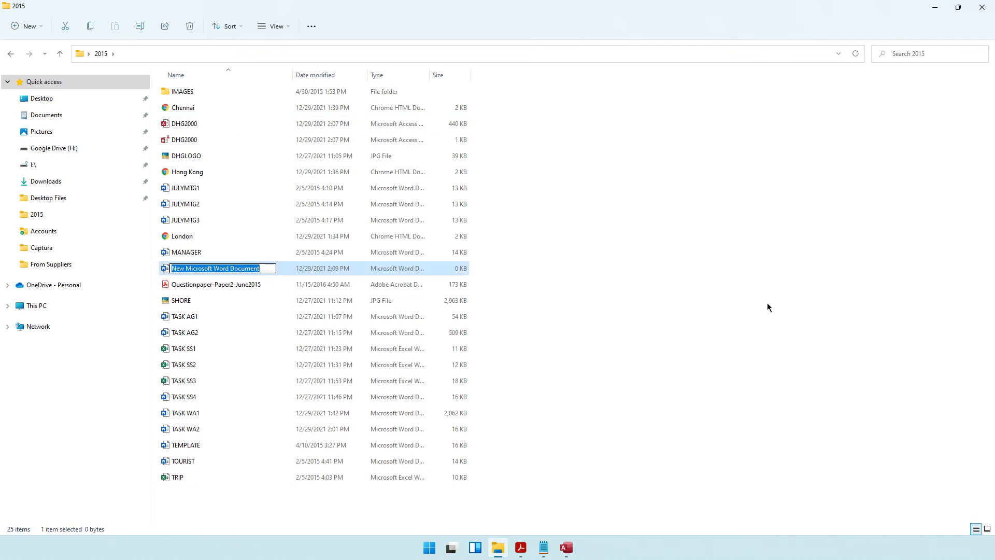
type("TASK DB1")
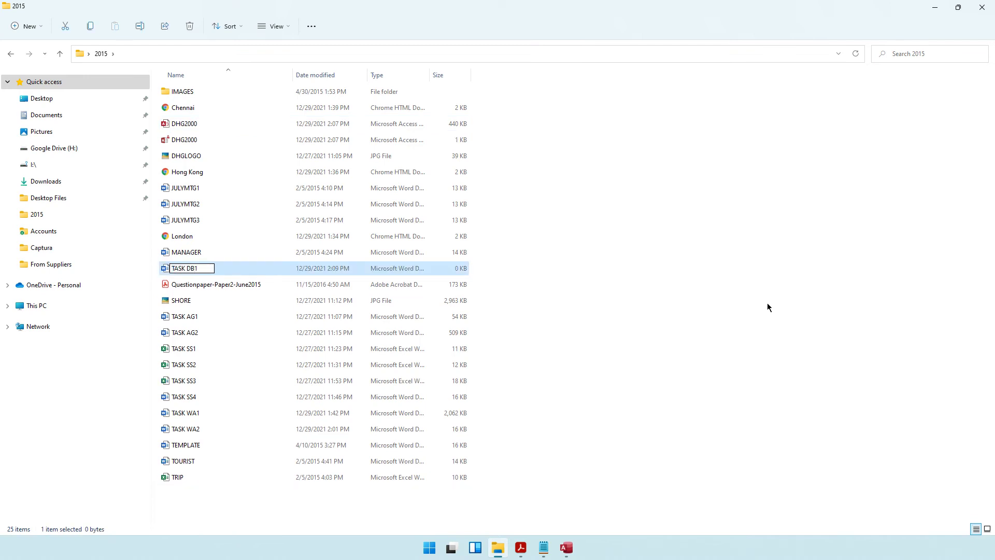
key("Return")
key("Return")
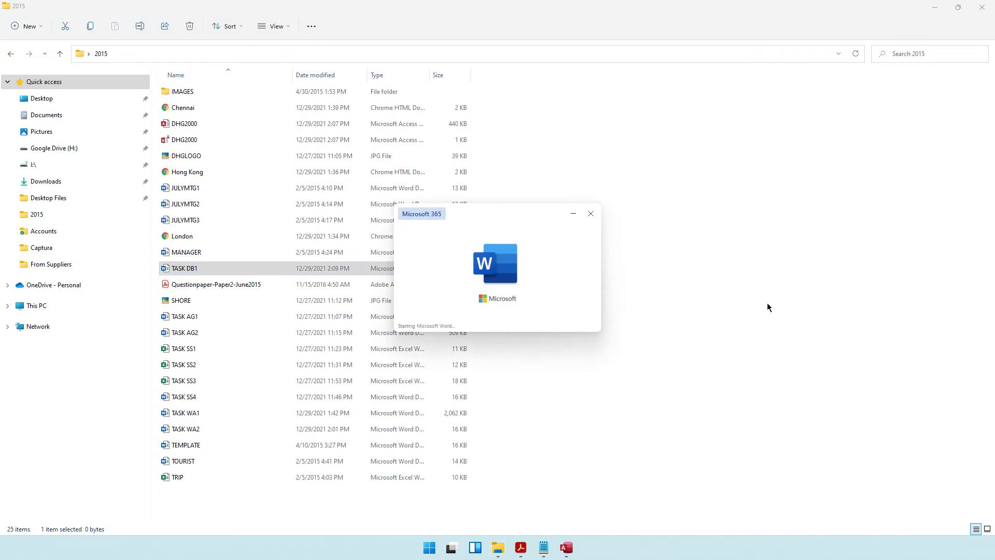
scroll(527, 222, "down", 10)
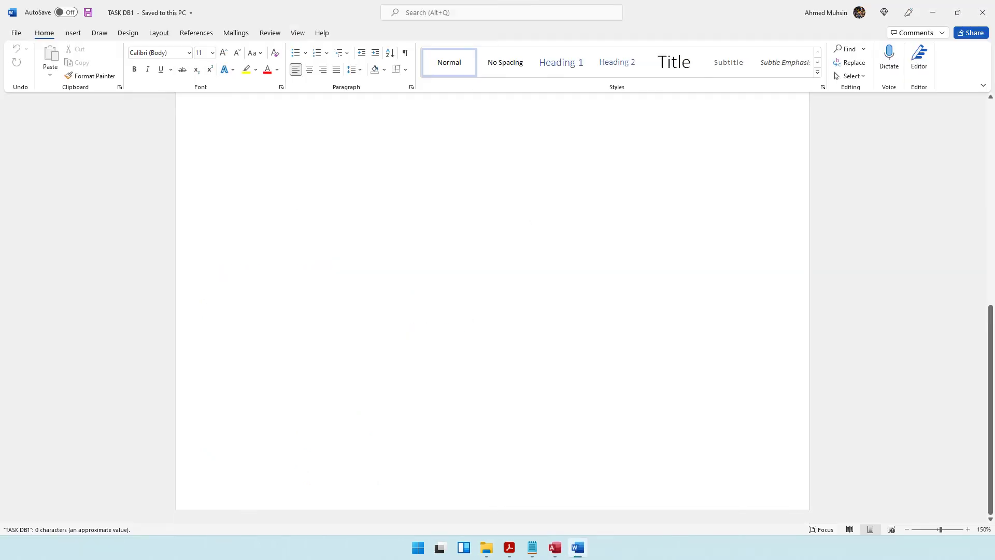
Step: Add 'Task DB1' with the candidate's name, candidate and centre numbers to the footer, then minimise Word
double_click(420, 485)
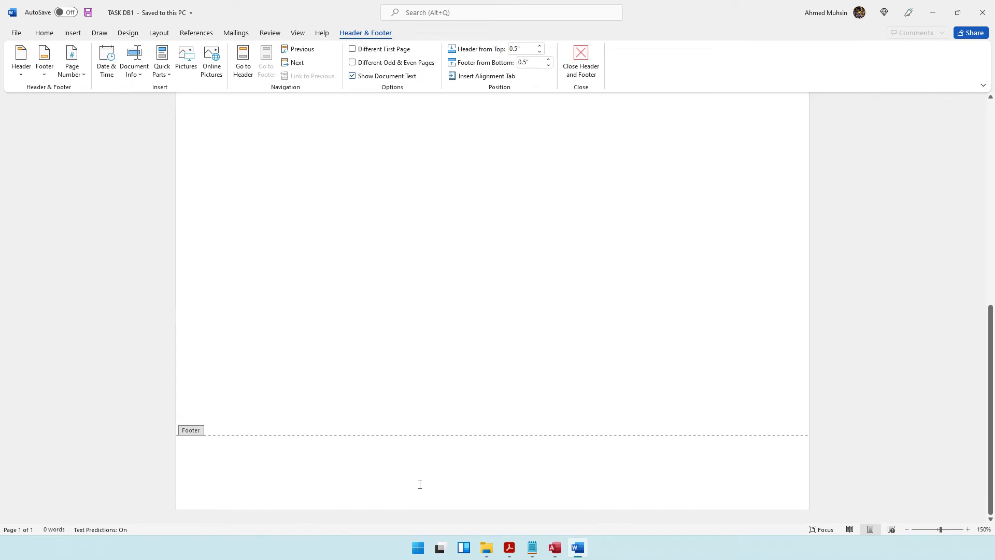
type("Task DB1 Ahm")
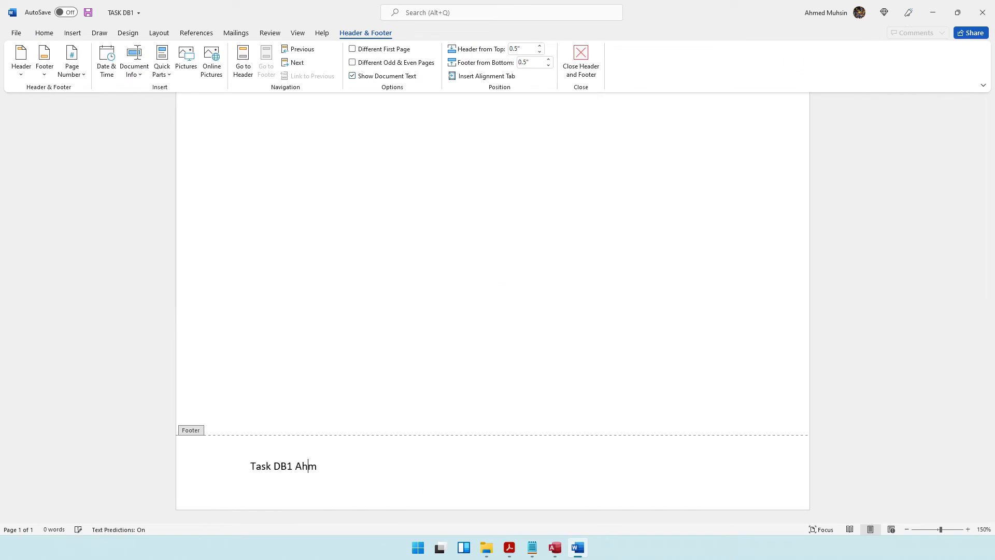
type("ed 1234 1234")
left_click(596, 64)
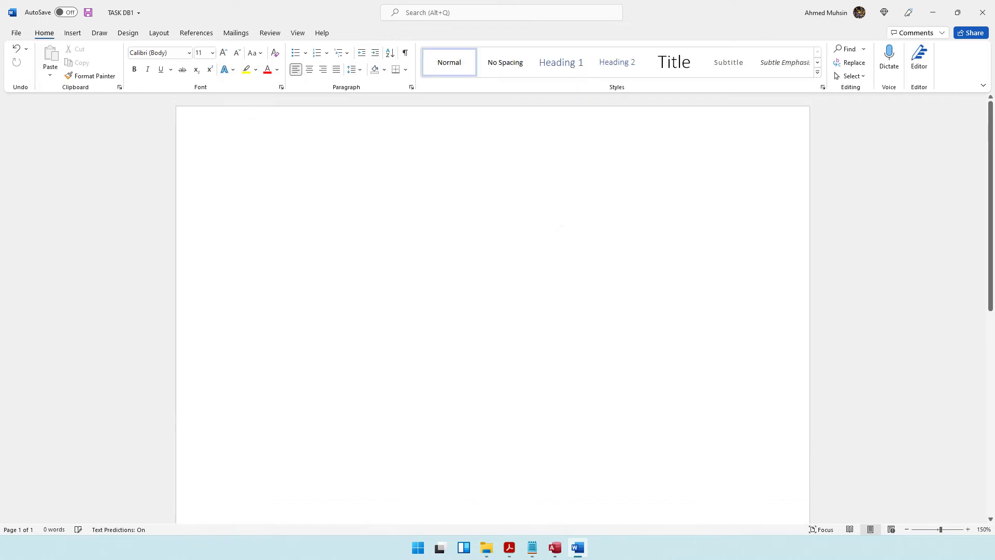
left_click(933, 13)
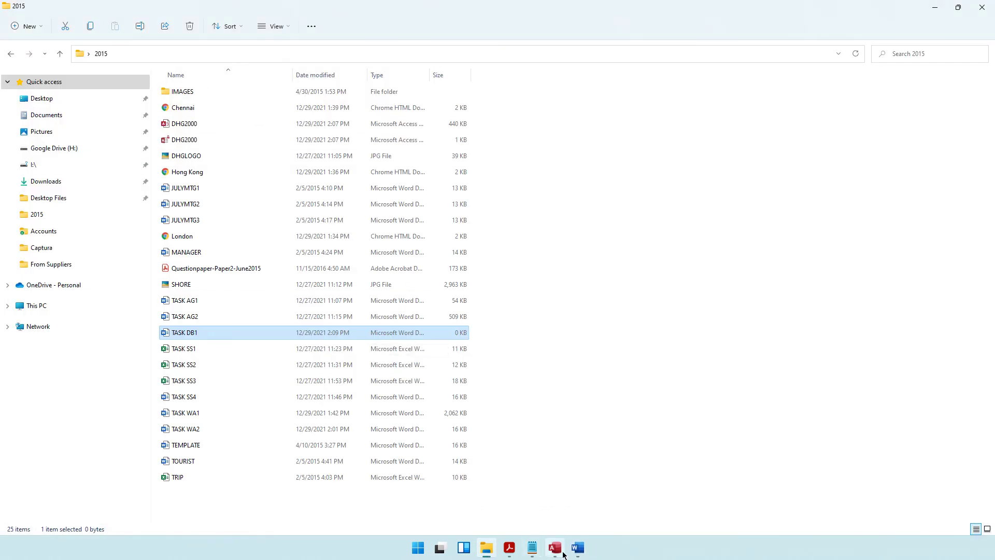
Step: Scroll the question paper to part (a) and highlight the five new-guest detail lines
left_click(509, 548)
scroll(386, 248, "down", 3)
left_click_drag(258, 224, 534, 225)
left_click_drag(316, 244, 394, 247)
left_click_drag(271, 262, 421, 334)
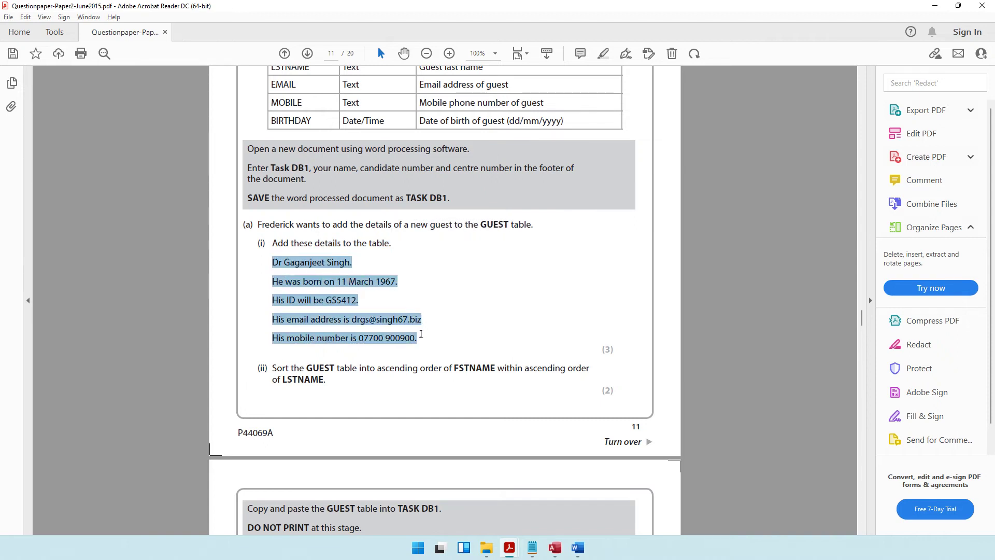
left_click(356, 337)
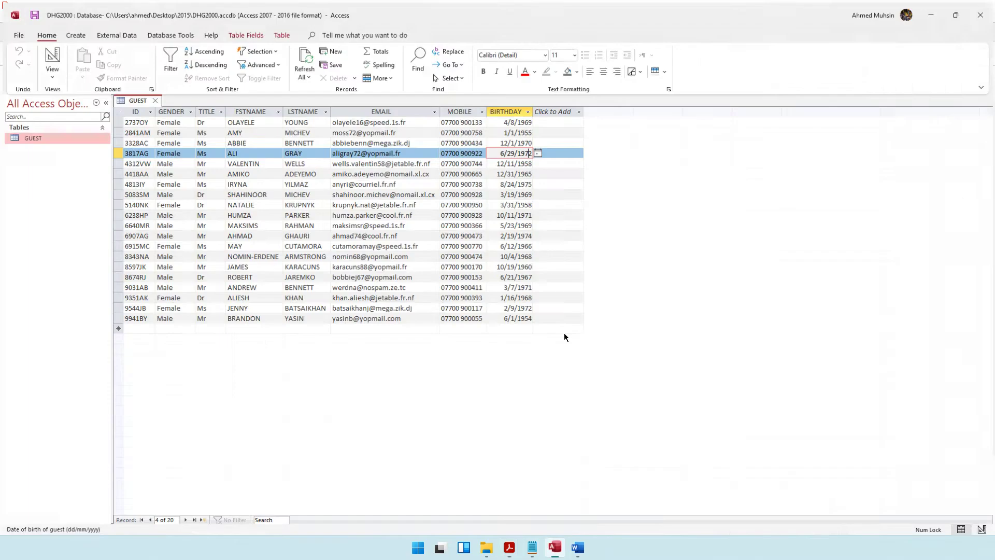
Step: Start a new GUEST record with the guest ID, gender Mal and title Dr
left_click(555, 548)
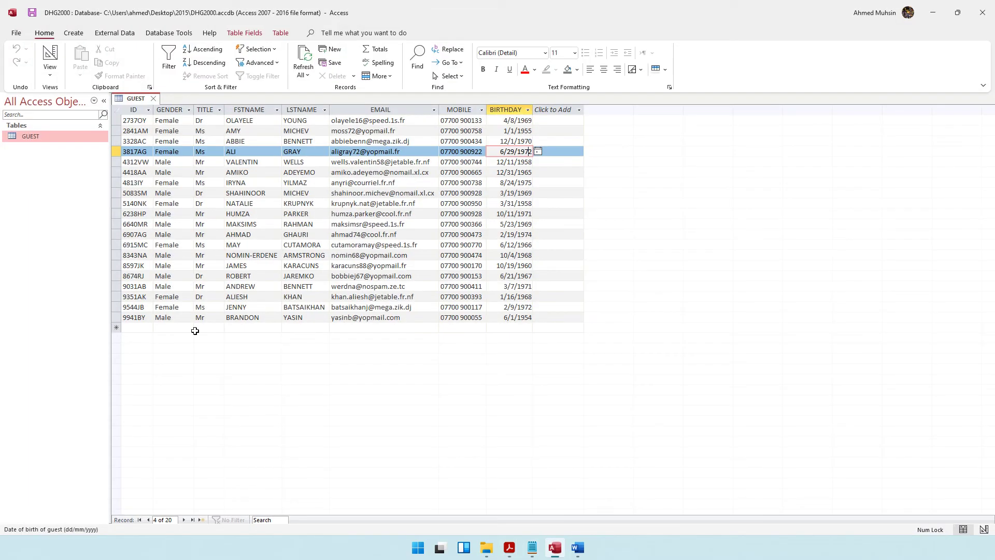
left_click(146, 329)
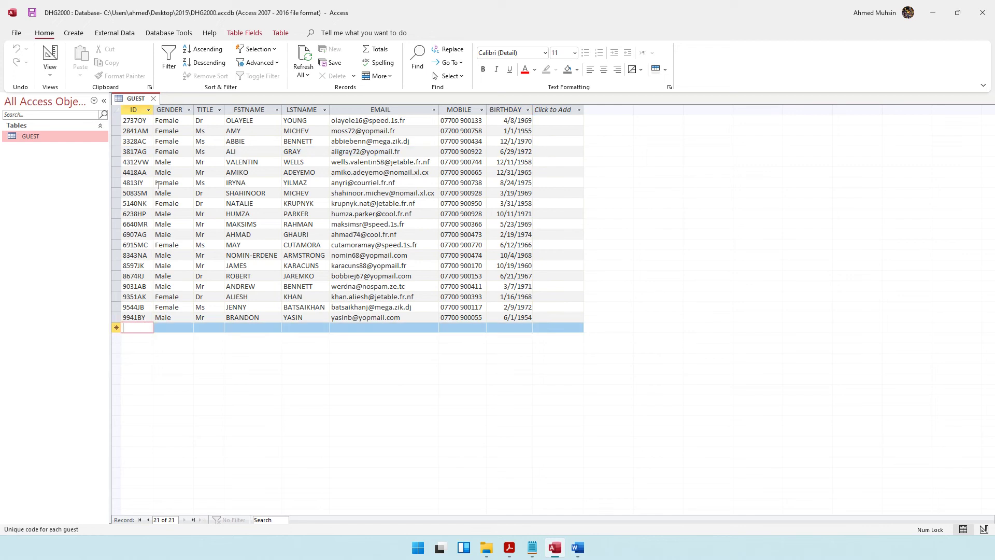
key("alt+Tab")
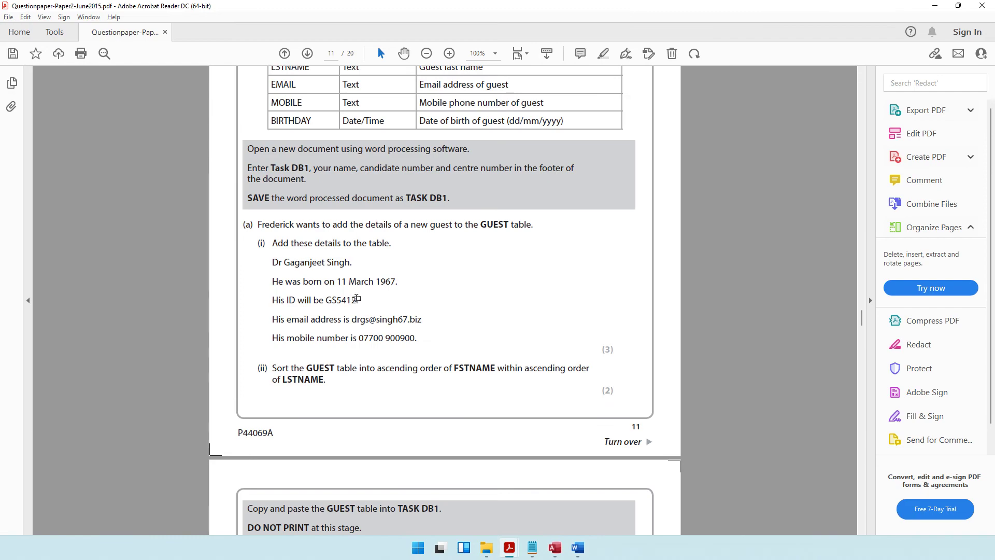
key("alt+Tab")
type("GS5412")
key("Tab")
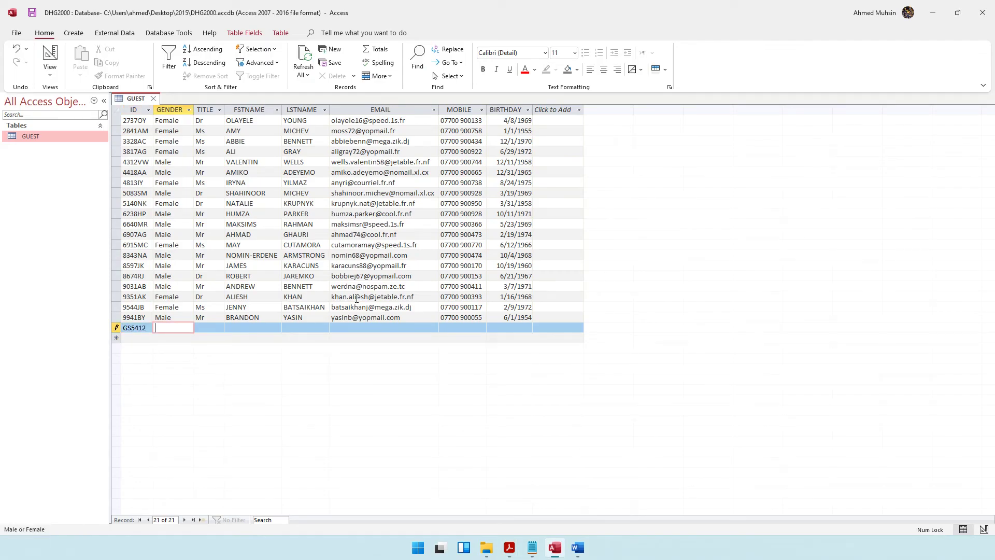
type("Mal")
key("Tab")
type("Dr")
key("Tab")
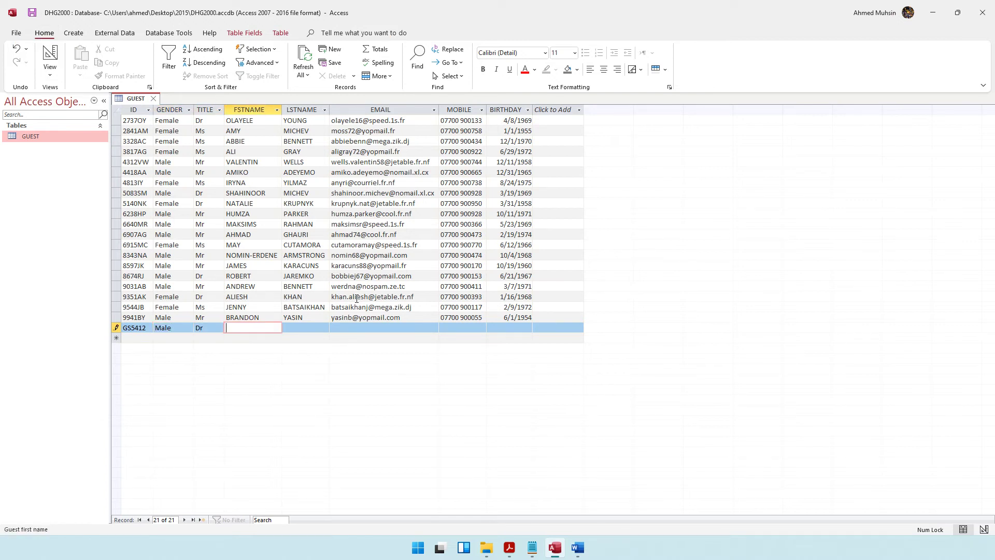
Step: Enter the guest's first and last name in capital letters
key("alt+Tab")
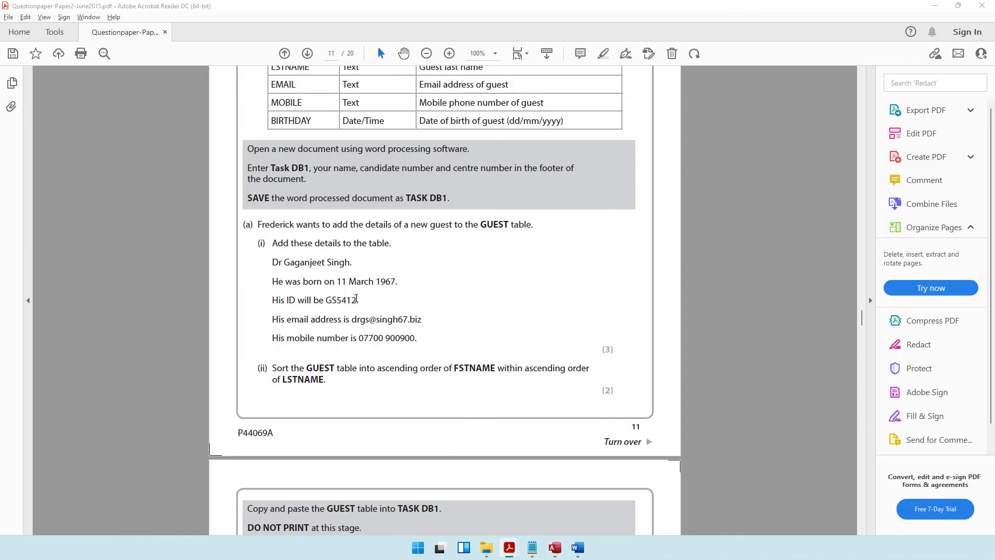
key("alt+Tab")
key("Caps_Lock")
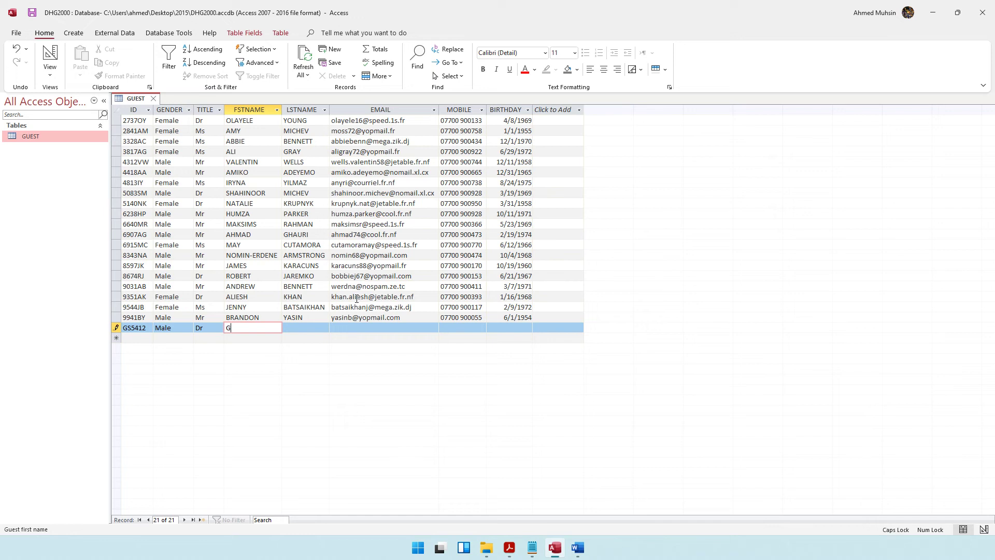
key("Tab")
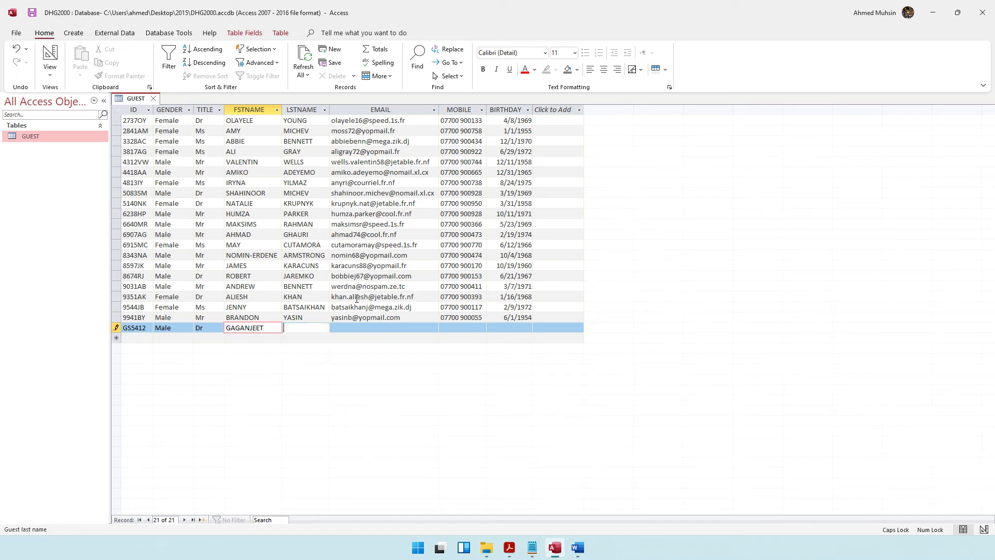
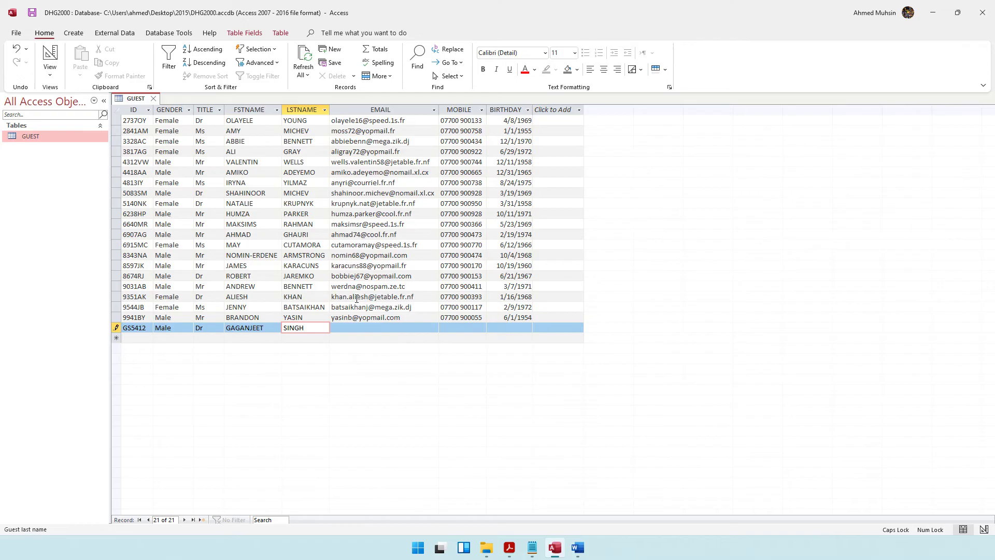
Step: Enter the new guest's email address in lowercase in the EMAIL field
key("alt+Tab")
left_click_drag(285, 262, 350, 263)
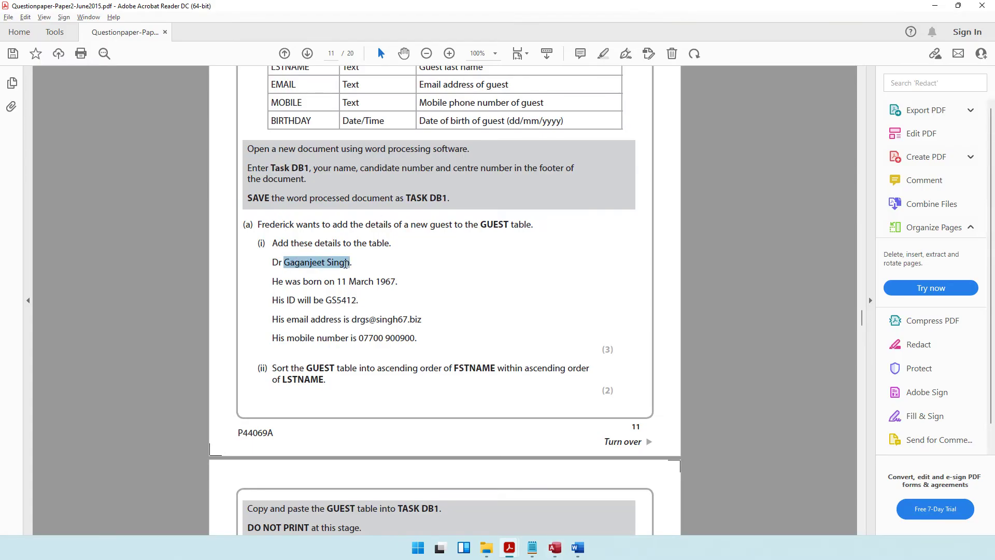
key("alt+Tab")
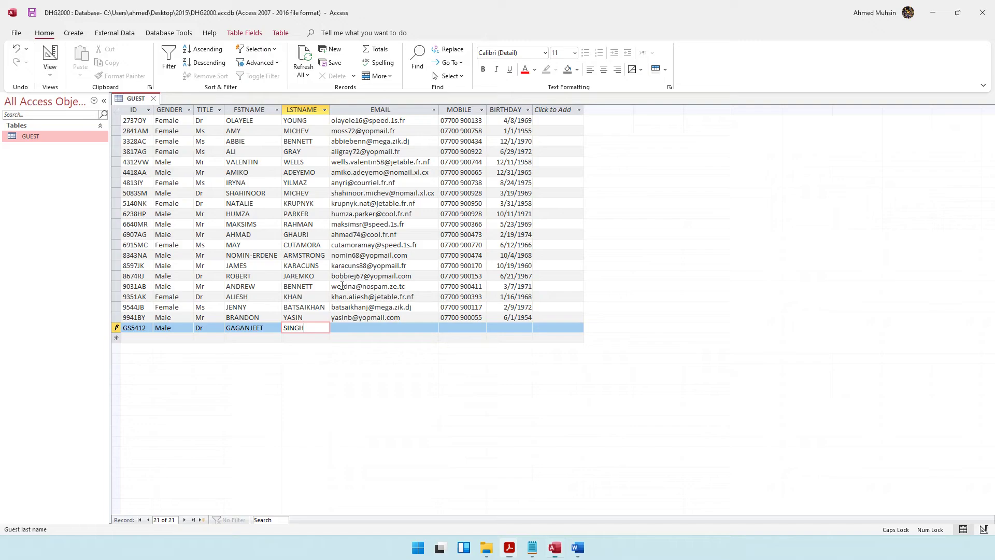
left_click(340, 329)
key("alt+Tab")
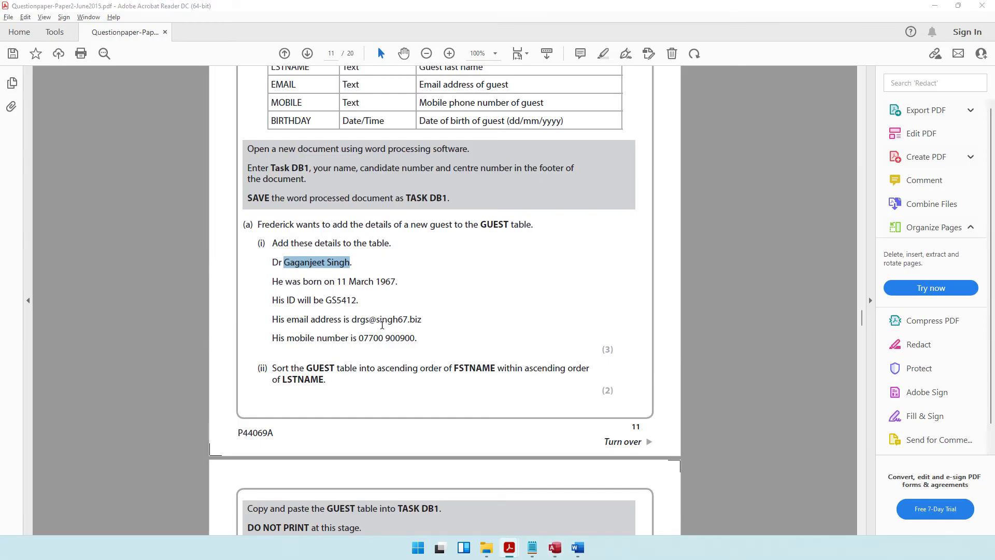
key("alt+Tab")
key("Caps_Lock")
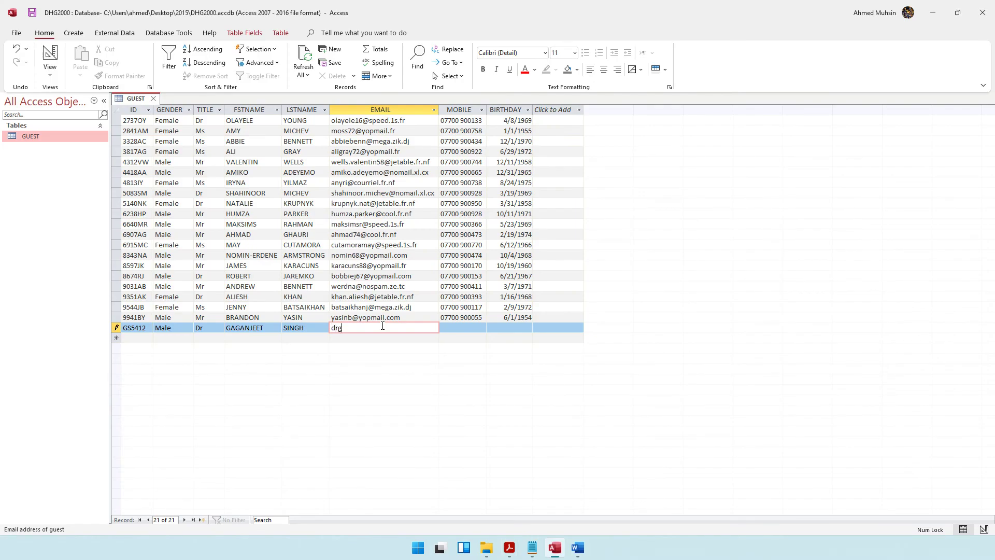
key("alt+Tab")
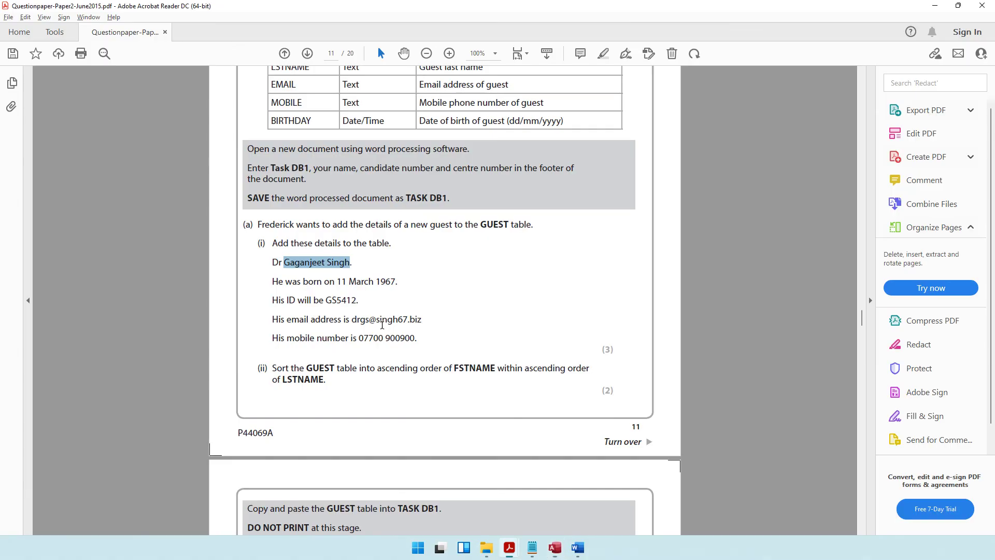
key("alt+Tab")
type("67")
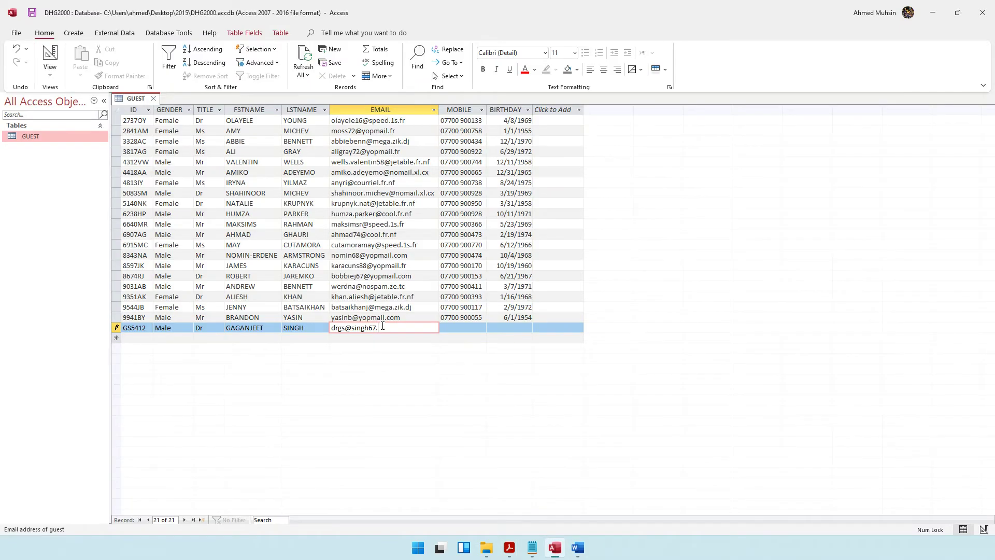
key("Tab")
key("alt+Tab")
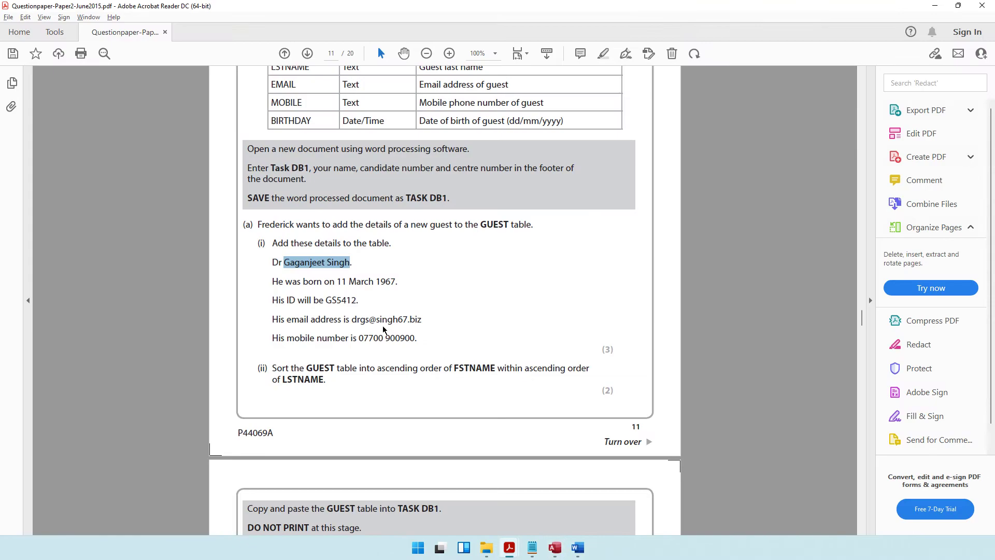
key("alt+Tab")
type("07700 9")
key("alt+Tab")
key("alt+Tab")
type("009")
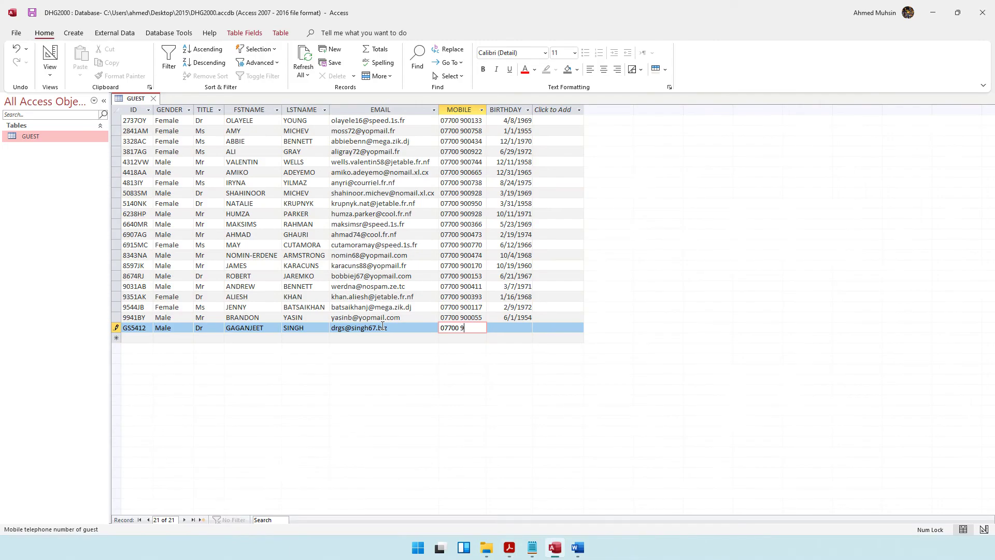
type("00900")
key("Tab")
key("alt+Tab")
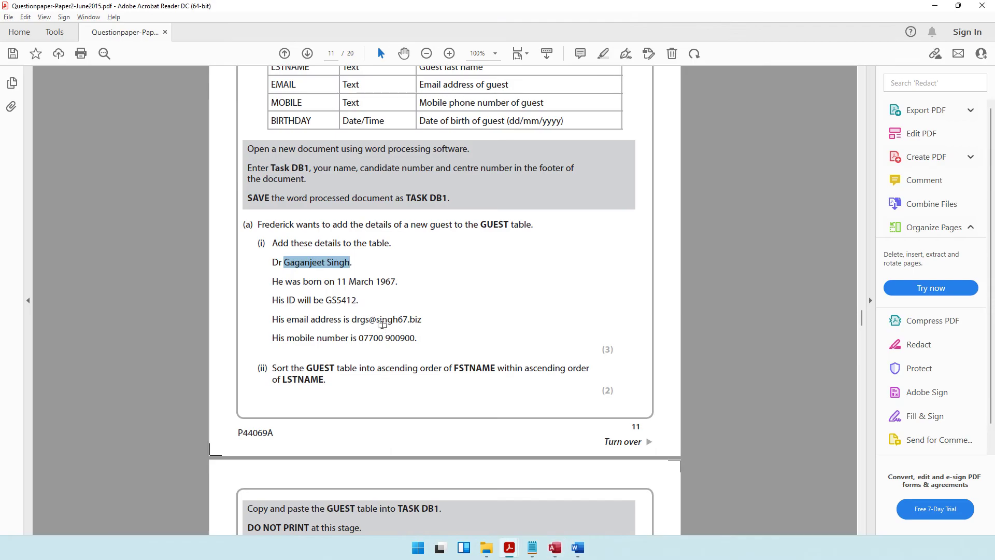
key("alt+Tab")
type("3/11/19")
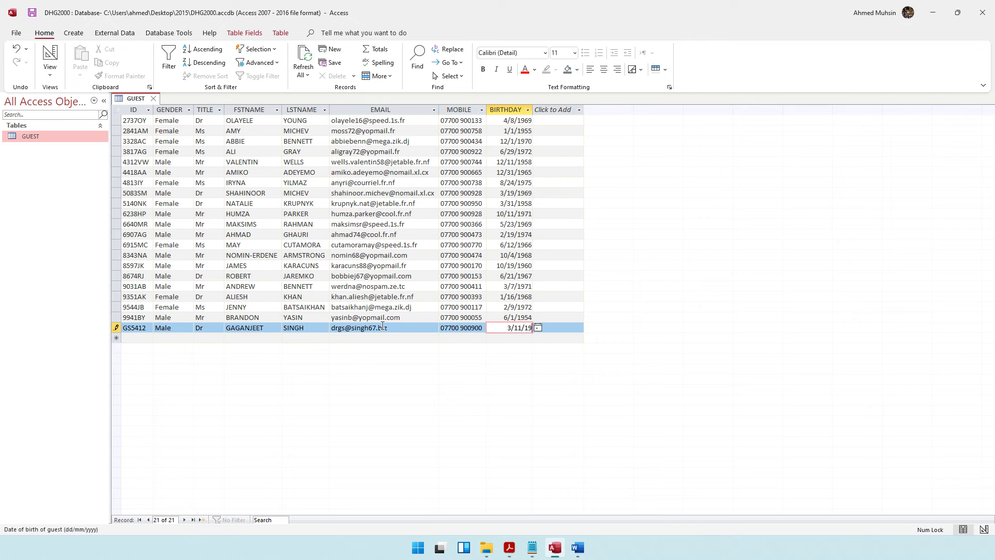
type("67")
key("Tab")
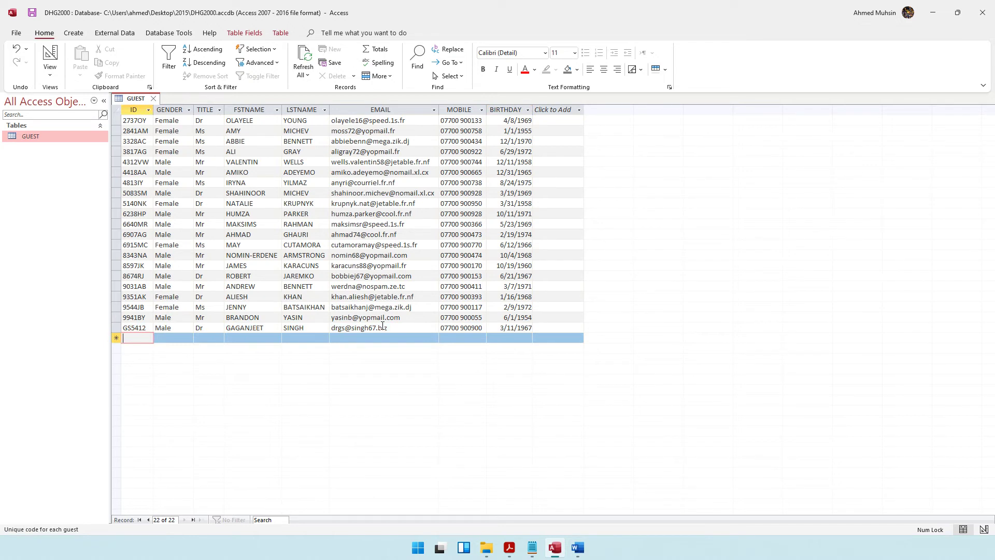
Step: Read part (ii)'s instruction to sort by last name, then first name
key("alt+Tab")
left_click_drag(269, 263, 283, 263)
left_click(424, 338)
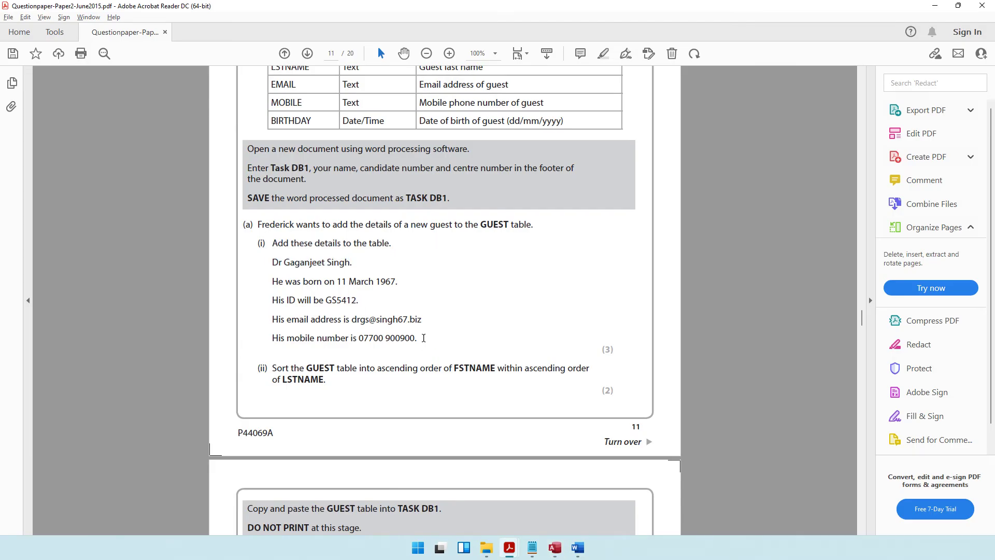
left_click_drag(271, 369, 570, 374)
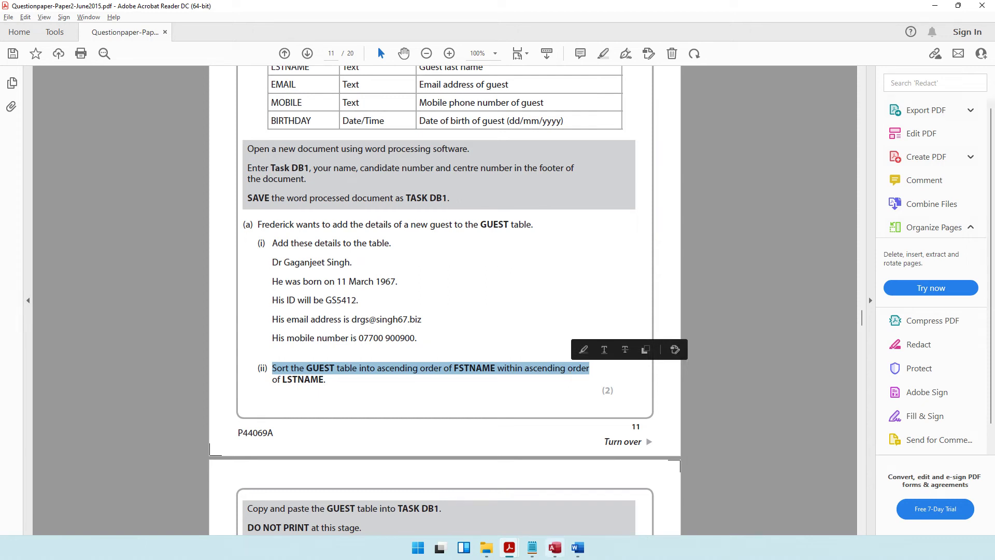
left_click(555, 547)
Step: Start an Advanced Filter/Sort design for GUEST with the full field list showing
left_click(275, 67)
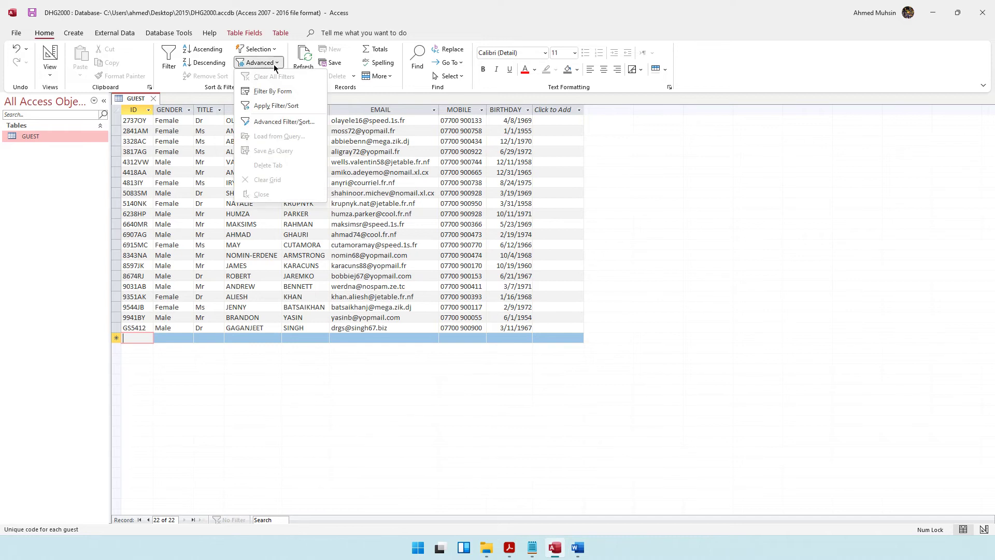
left_click(285, 123)
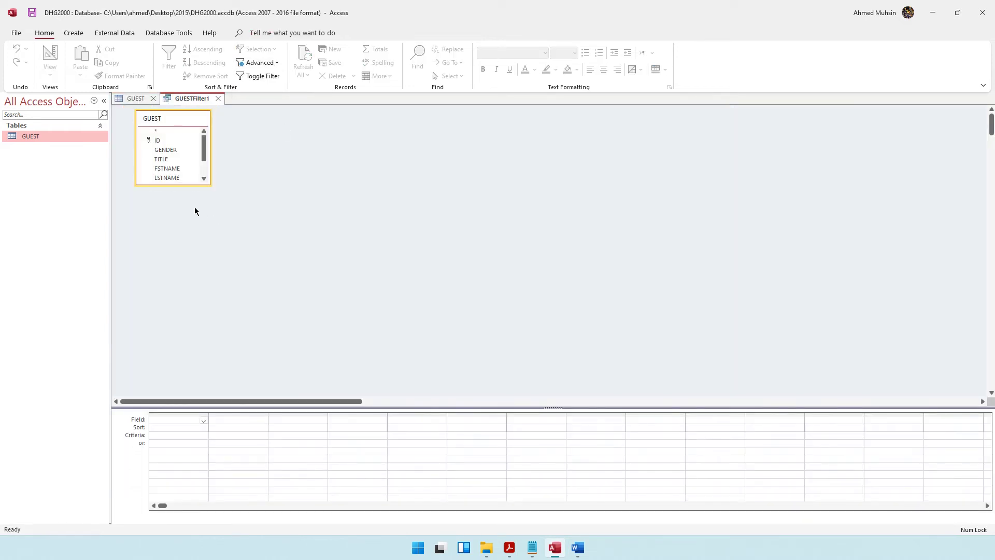
left_click_drag(177, 185, 177, 294)
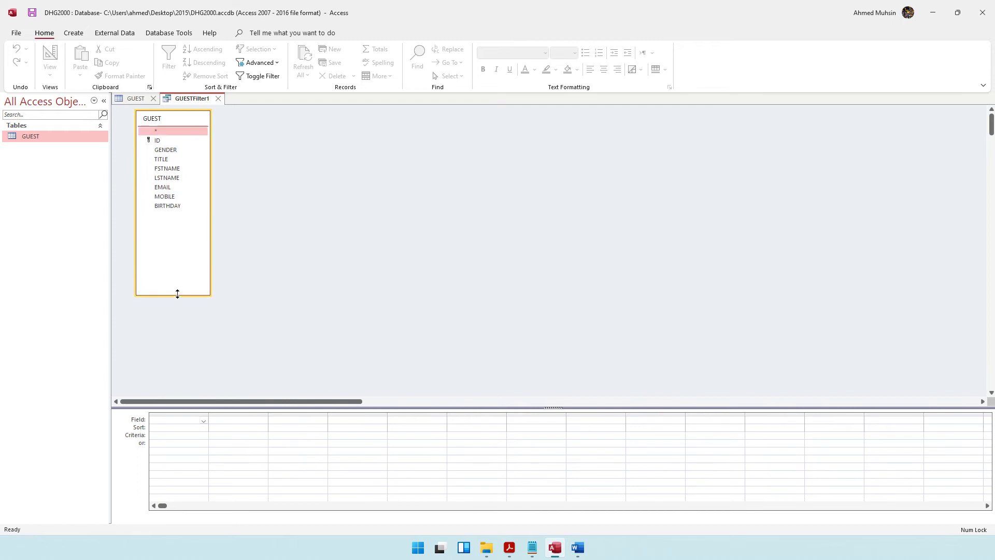
key("alt+Tab")
left_click(550, 378)
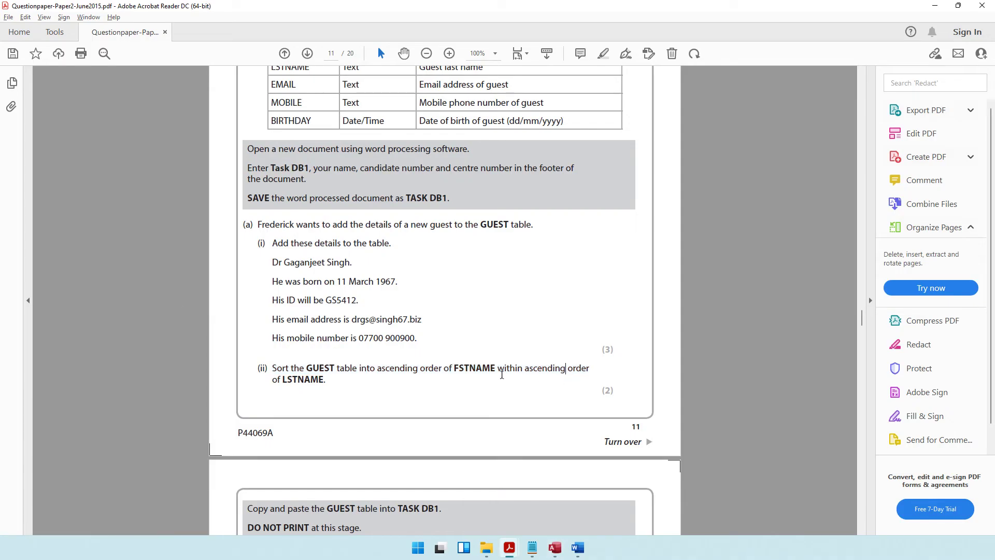
left_click_drag(497, 369, 594, 390)
left_click_drag(298, 384, 322, 387)
key("alt+Tab")
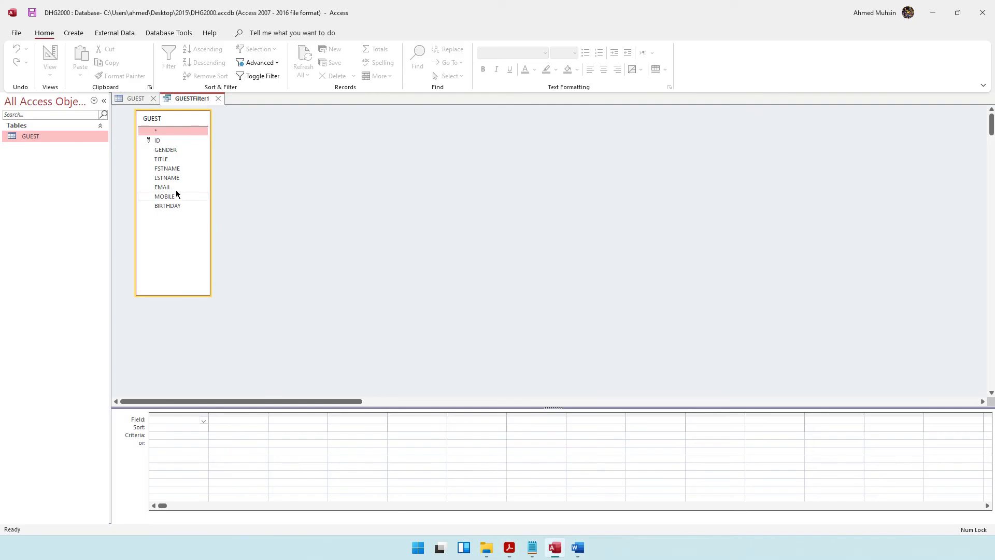
Step: Add LSTNAME, then FSTNAME, to the filter design grid
double_click(167, 179)
key("alt+Tab")
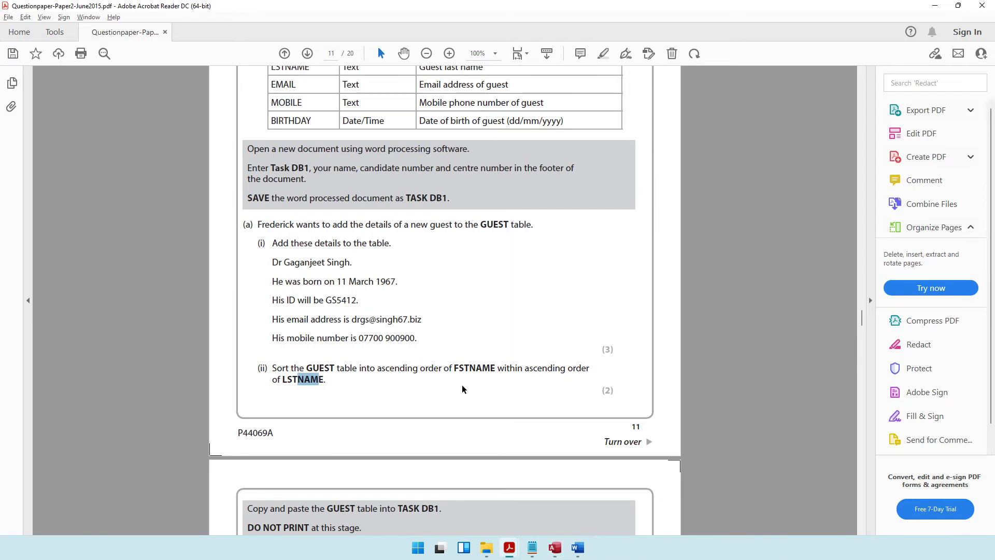
double_click(472, 368)
key("alt+Tab")
left_click(166, 169)
double_click(166, 169)
Step: Set LSTNAME and FSTNAME both to Ascending and apply the sort
key("alt+Tab")
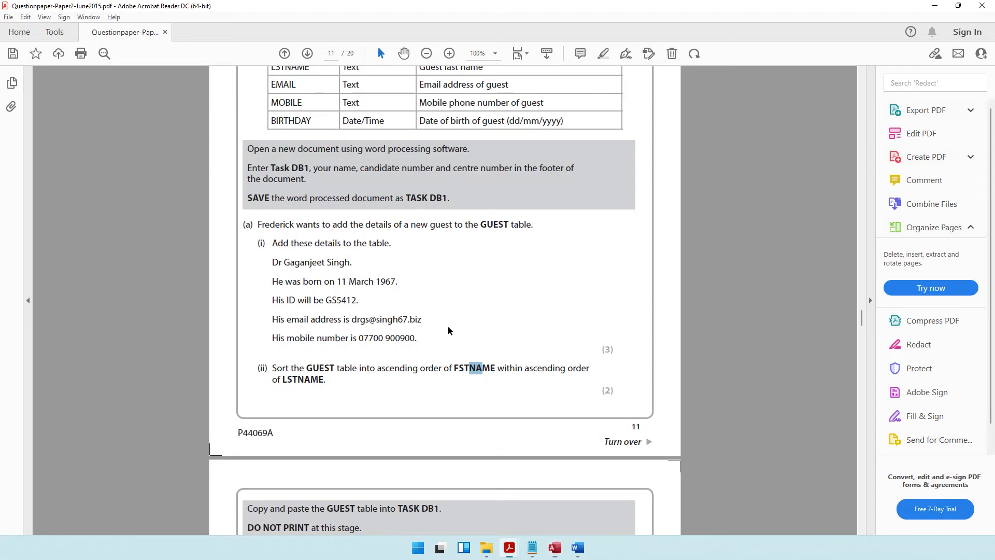
double_click(389, 368)
key("alt+Tab")
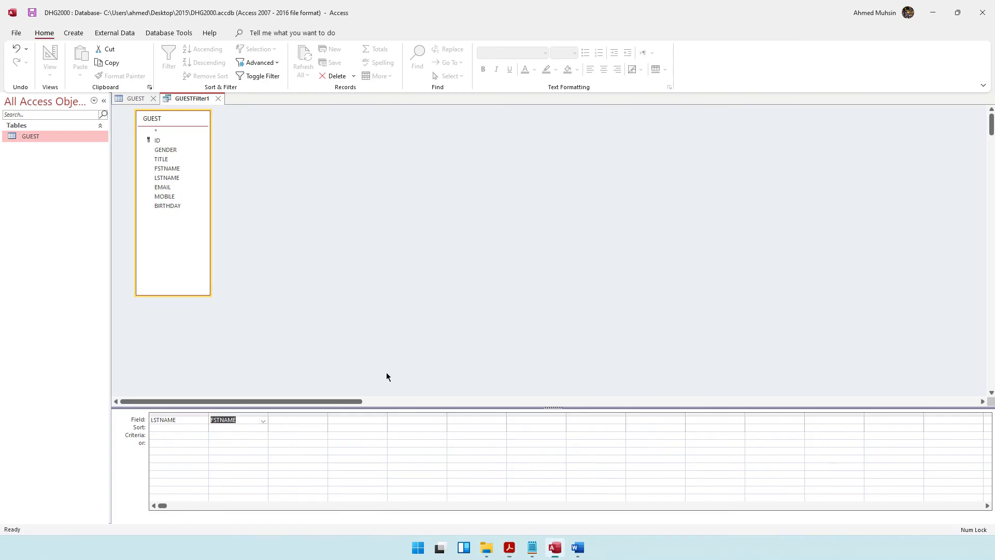
left_click(177, 427)
left_click(203, 428)
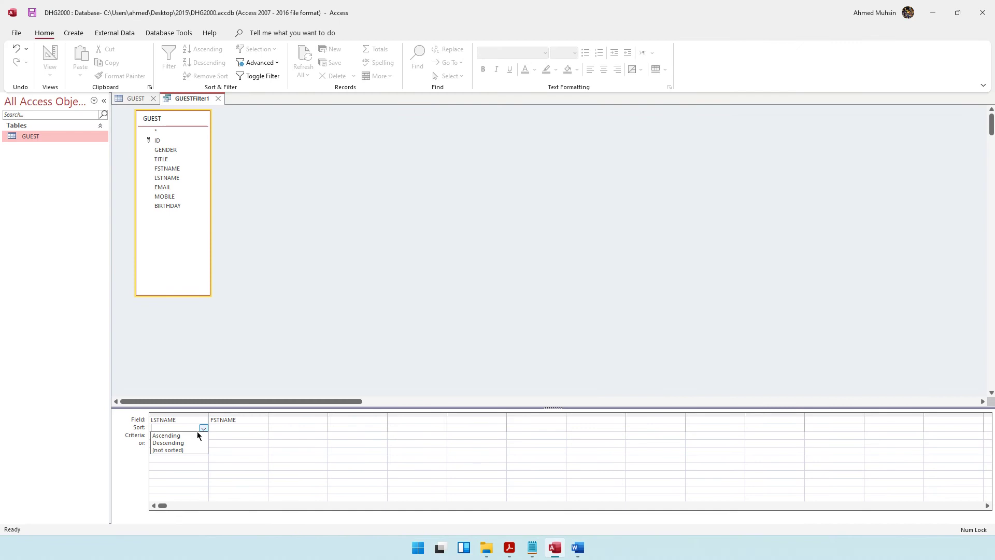
left_click(191, 438)
left_click(212, 427)
left_click(264, 428)
left_click(251, 436)
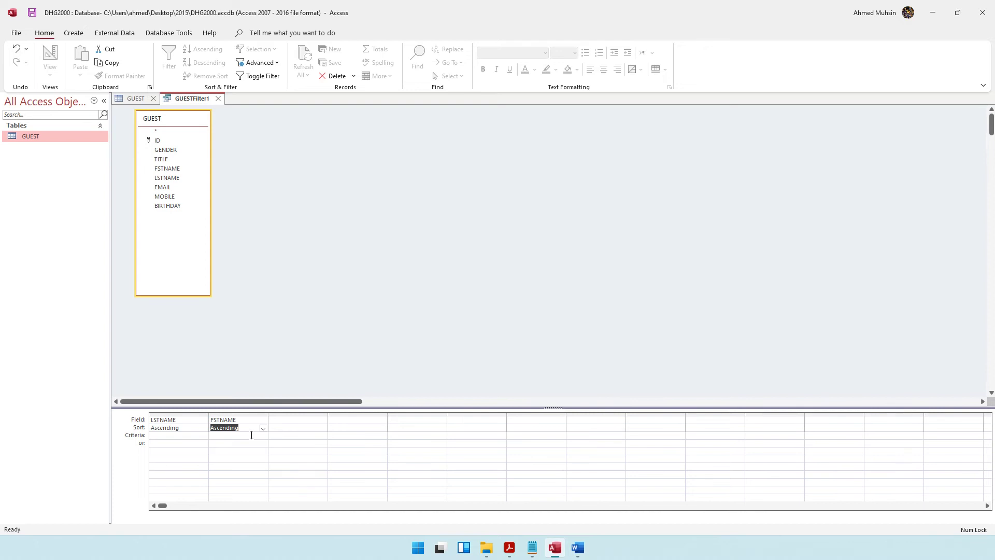
right_click(312, 194)
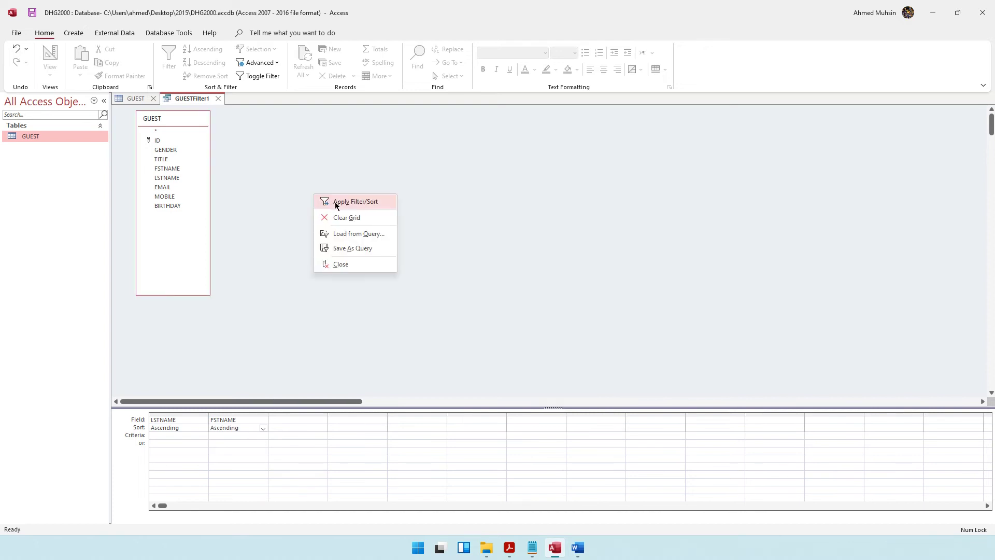
left_click(336, 203)
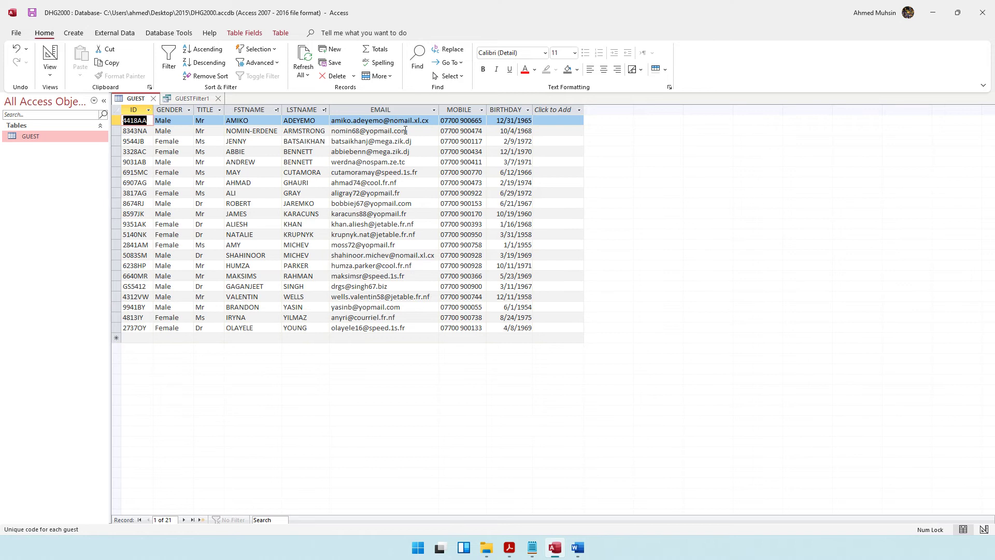
Step: Read the copy-and-paste instruction on the question paper, then return to the database
key("alt+Tab")
scroll(381, 297, "down", 5)
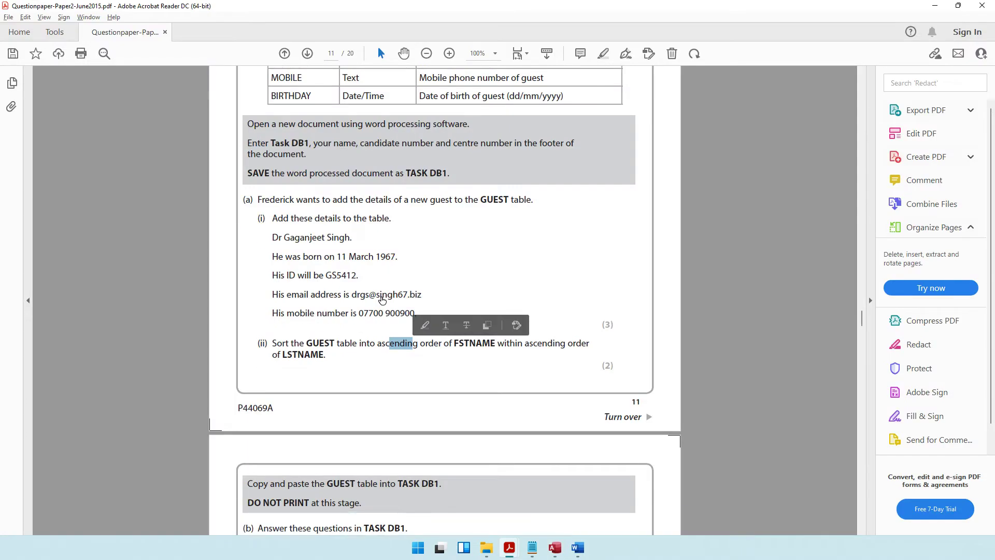
left_click_drag(285, 309, 437, 313)
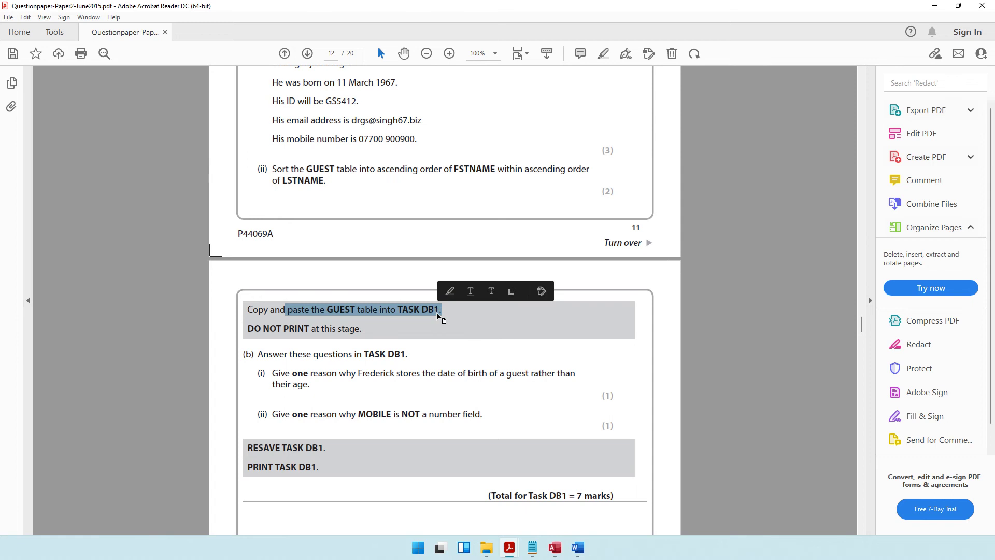
key("alt+Tab")
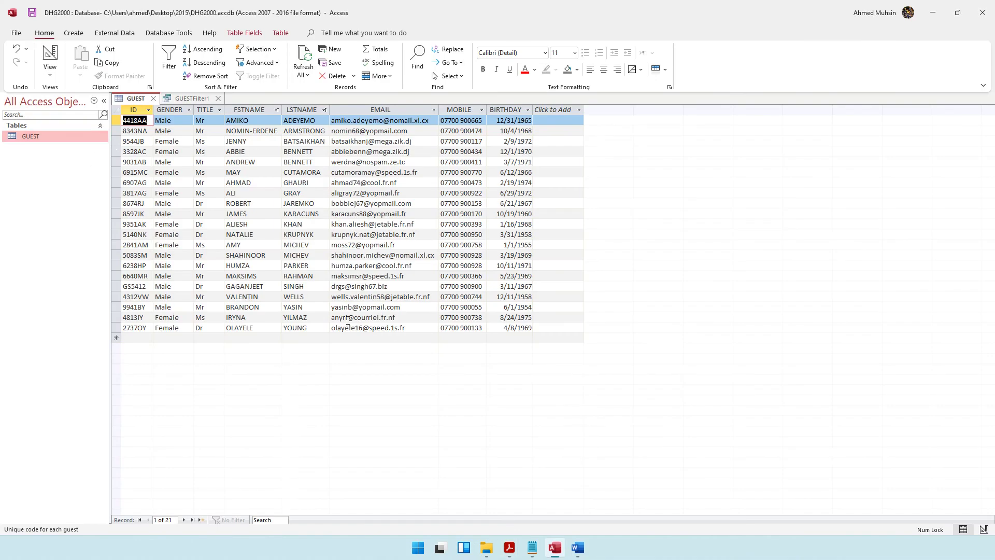
left_click(578, 548)
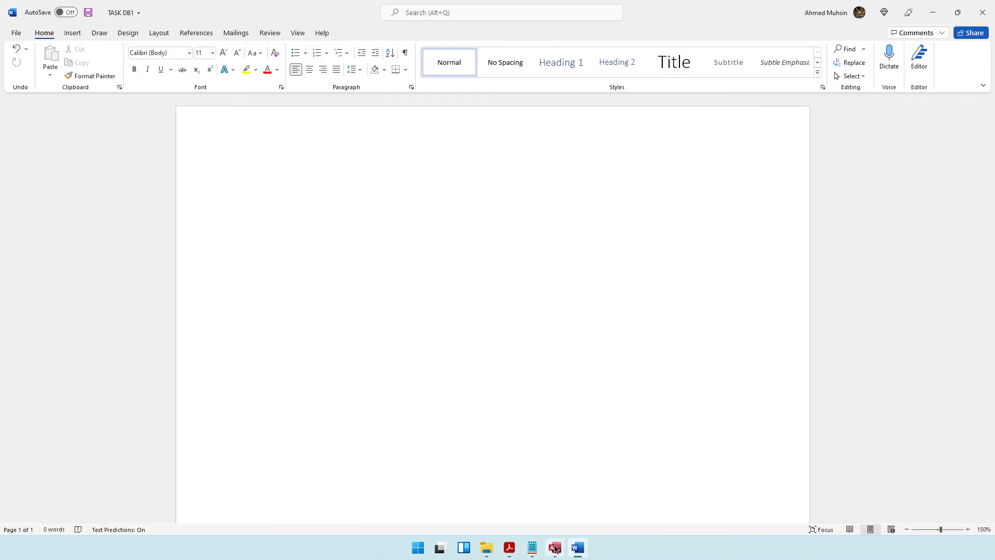
left_click(555, 548)
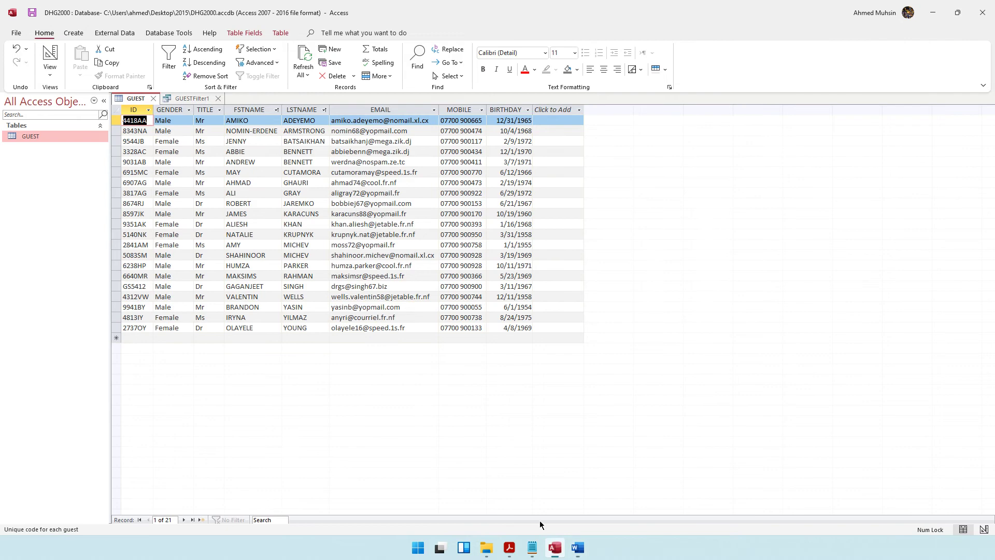
Step: Copy the GUEST table and paste it into TASK DB1 with Keep Source Formatting
right_click(88, 136)
left_click(114, 268)
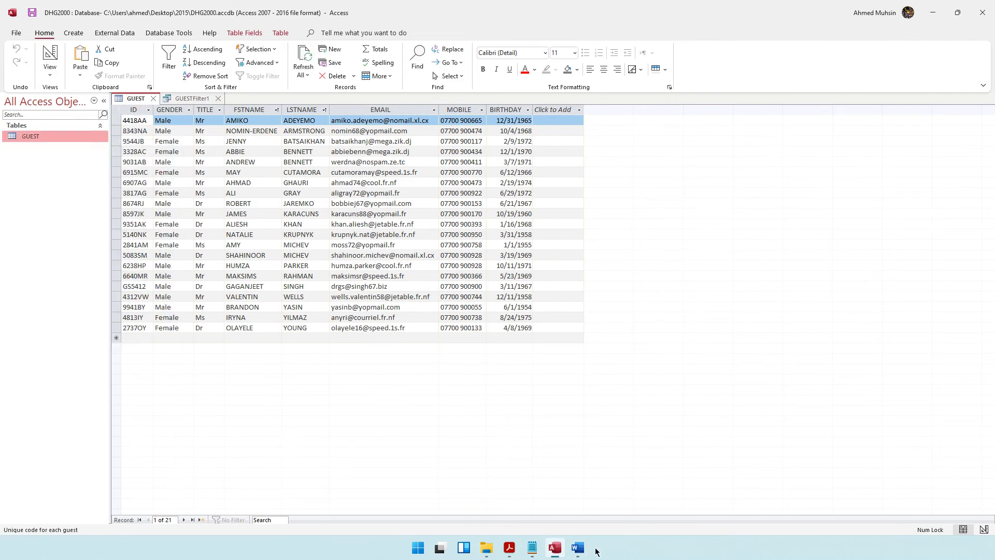
left_click(578, 548)
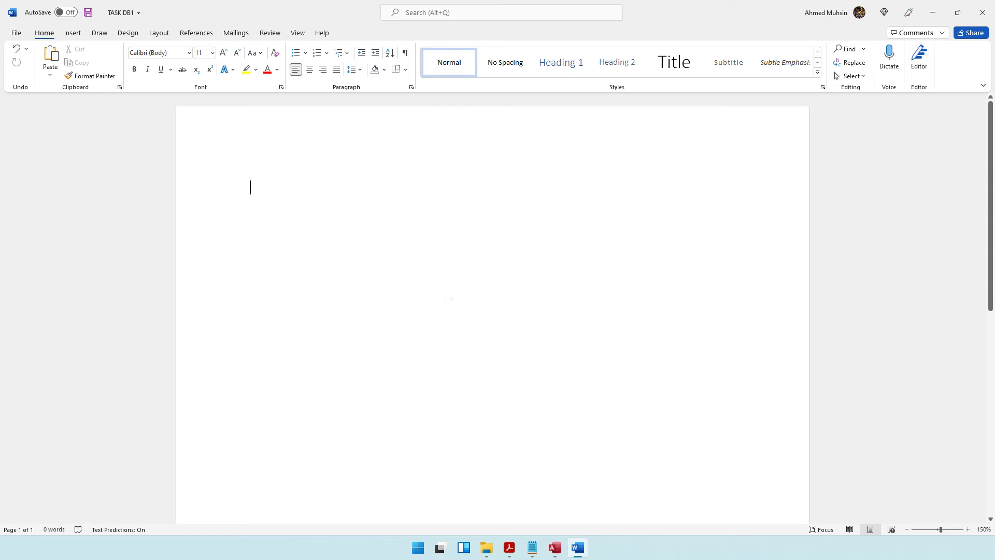
key("ctrl+v")
key("ctrl+z")
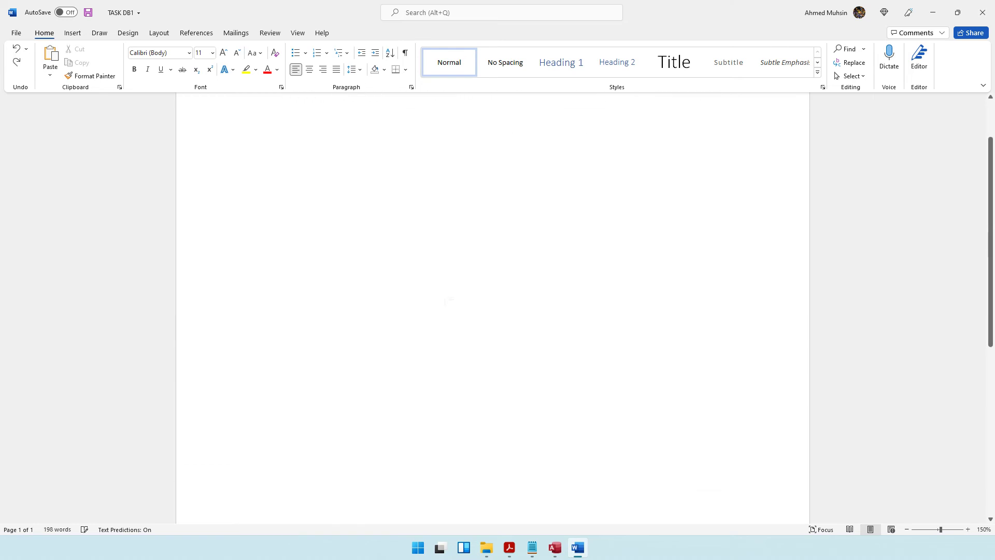
right_click(274, 183)
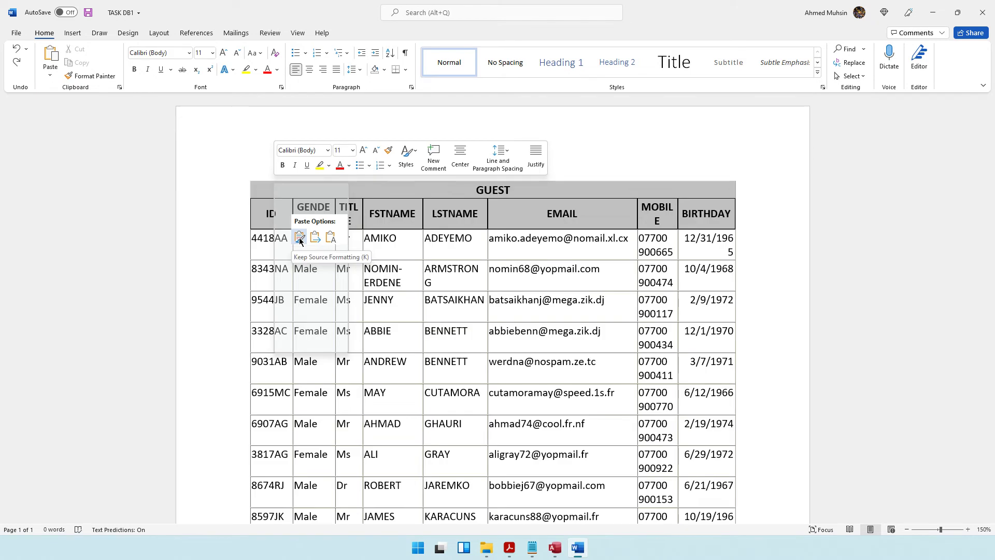
left_click(300, 240)
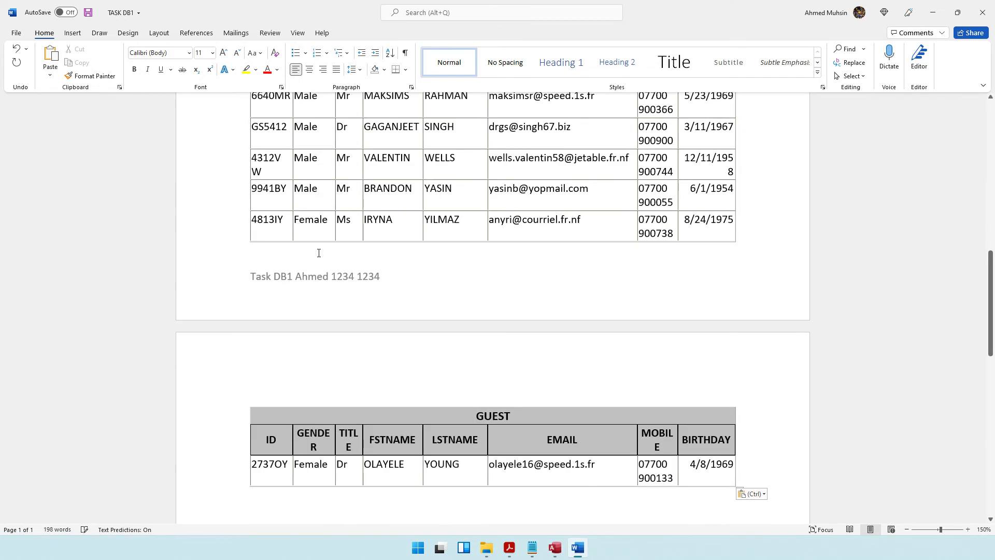
key("alt+Tab")
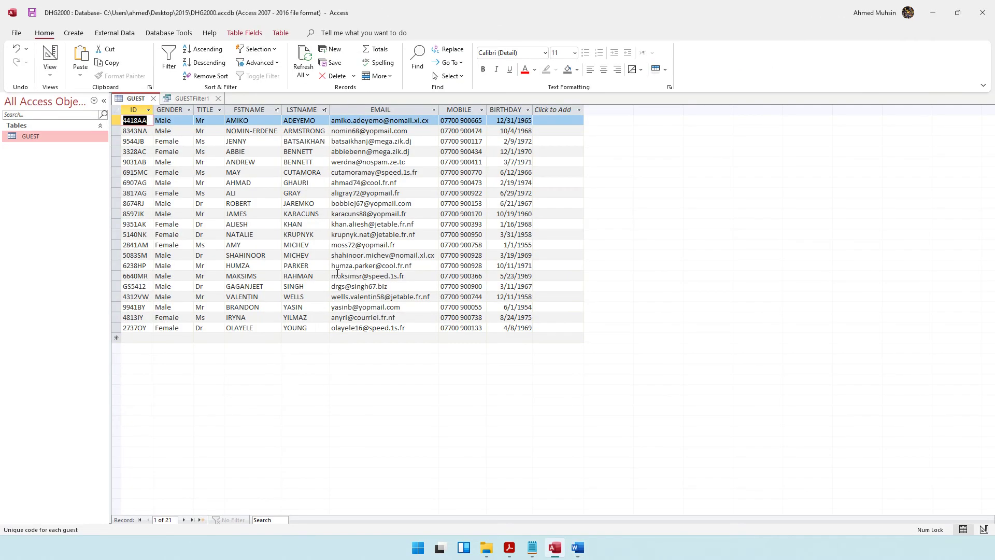
Step: Review question b) i) on the question paper about why the date of birth is stored
key("alt+Tab")
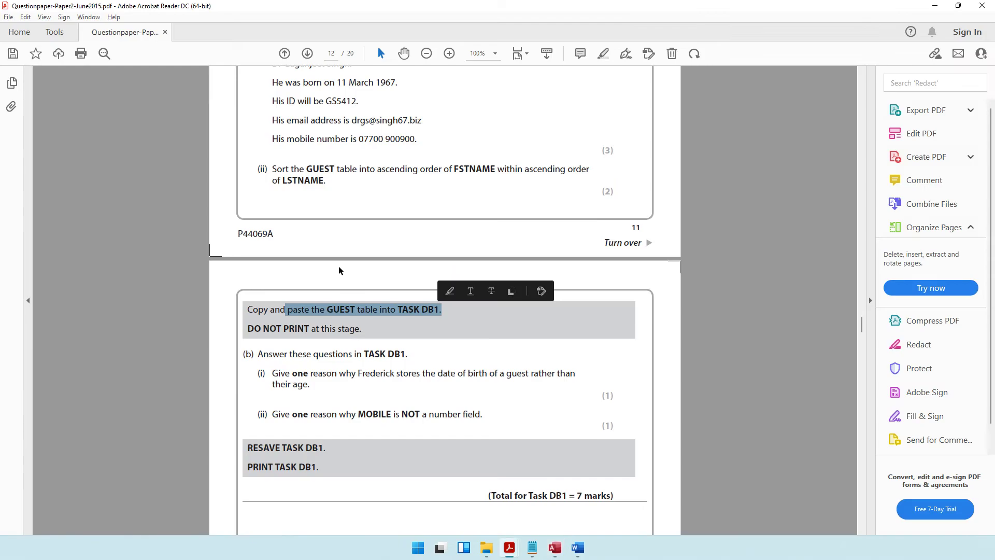
left_click_drag(290, 279, 407, 279)
left_click_drag(310, 299, 309, 311)
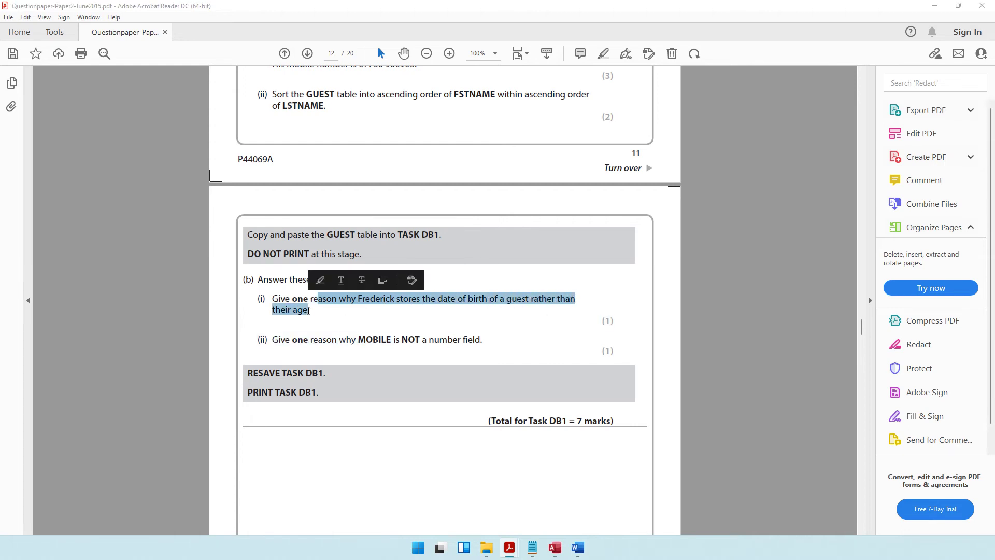
key("alt+Tab")
scroll(344, 316, "down", 3)
key("alt+Tab")
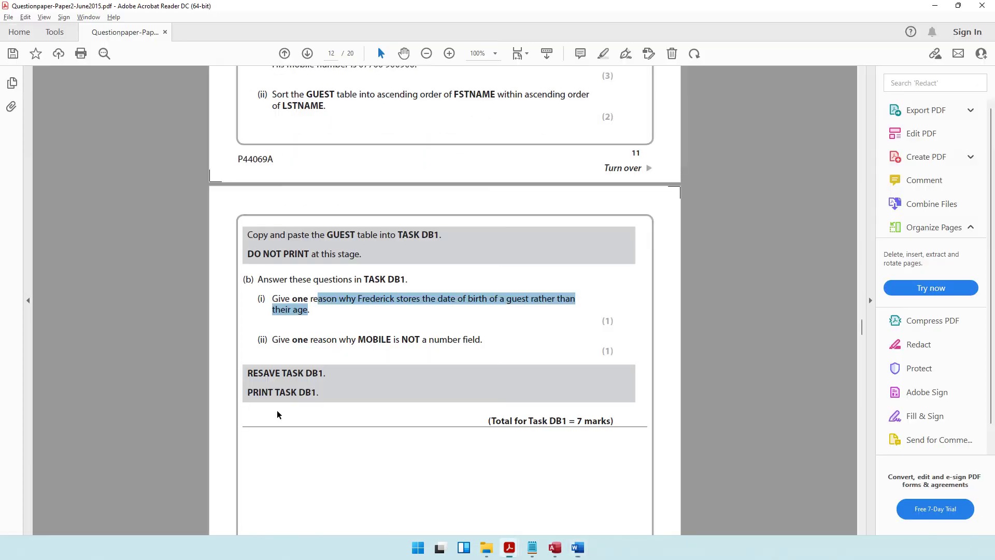
key("alt+Tab")
Step: Type the b) i) answer: storing DoB avoids yearly updates because age can always be calculated
type("b")
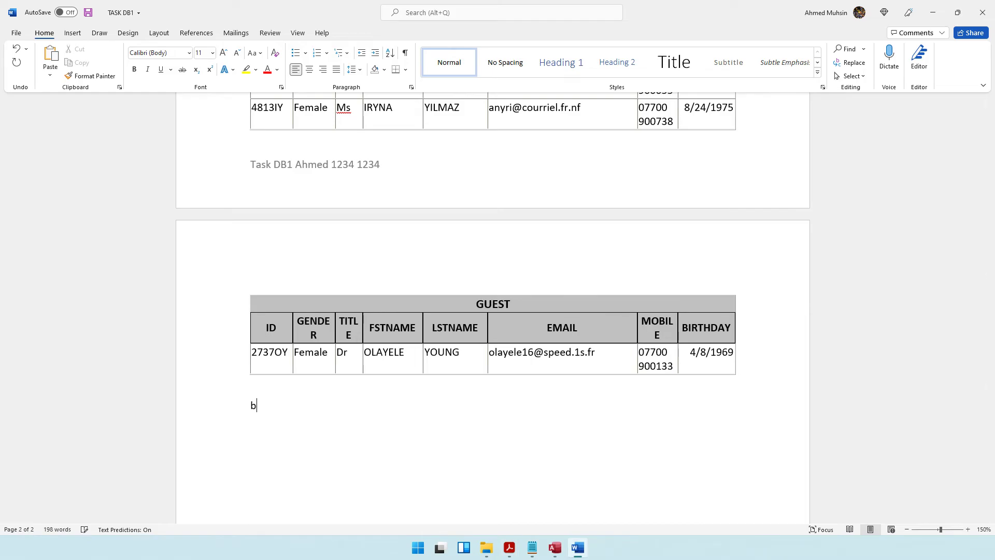
type(") i) The reason the DoB")
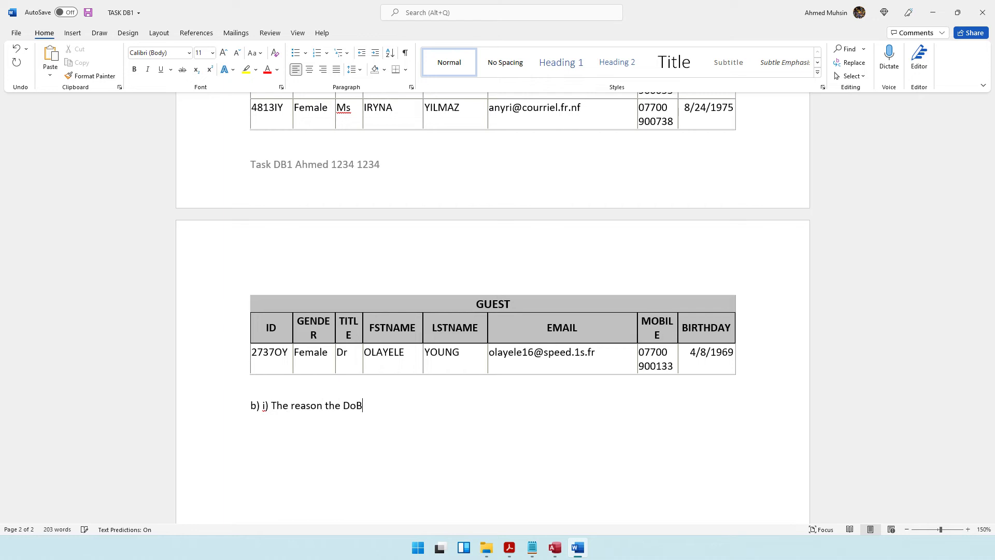
type(" is stored, is so that the dat")
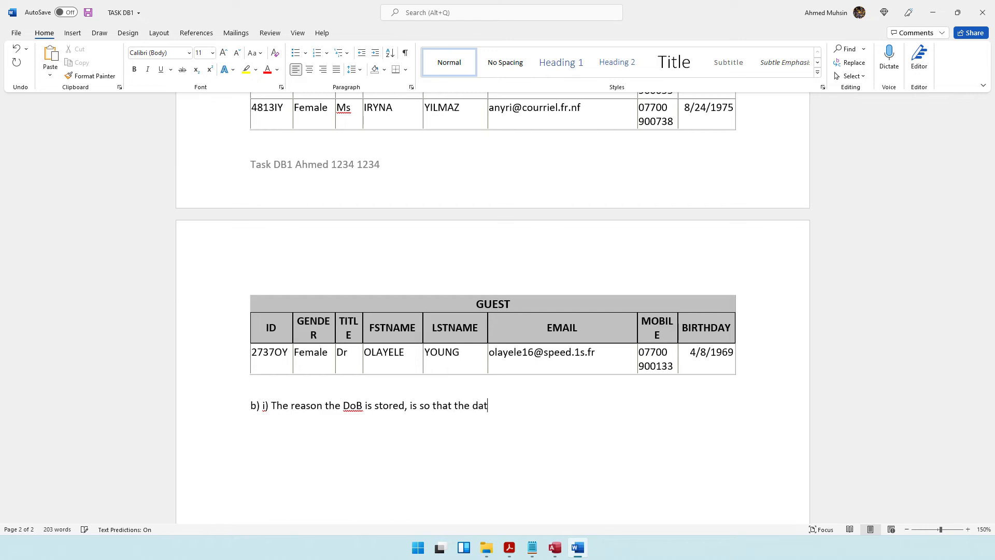
type("abase will not have n")
key("BackSpace")
type("to")
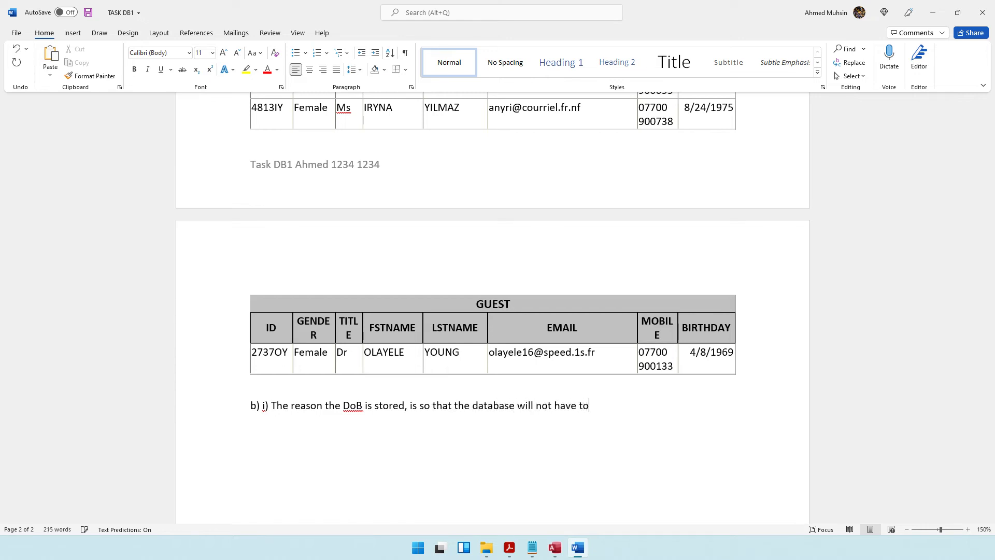
type(" be updated every year, instaed")
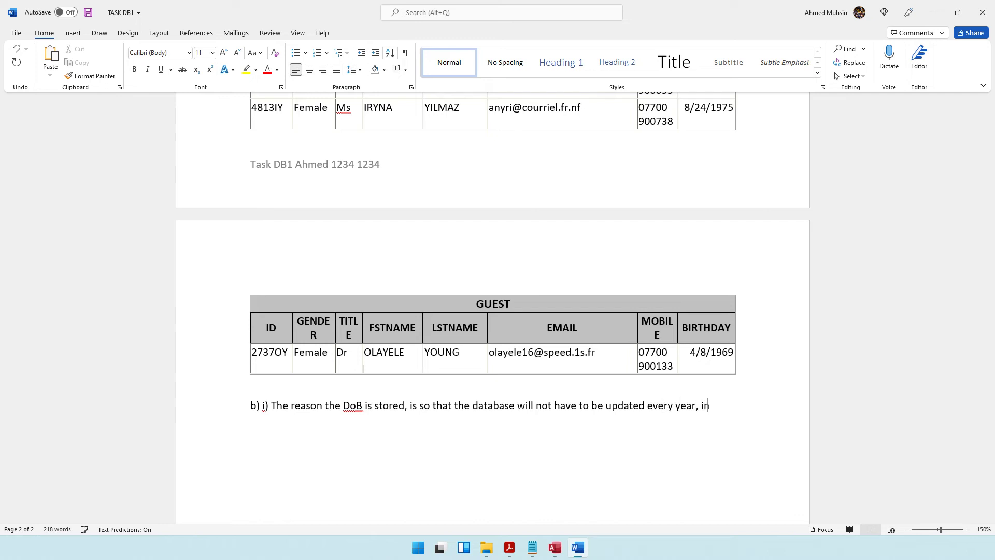
key("BackSpace")
key("BackSpace")
key("BackSpace")
type("ead the a")
type("ge can alw")
type("ays ")
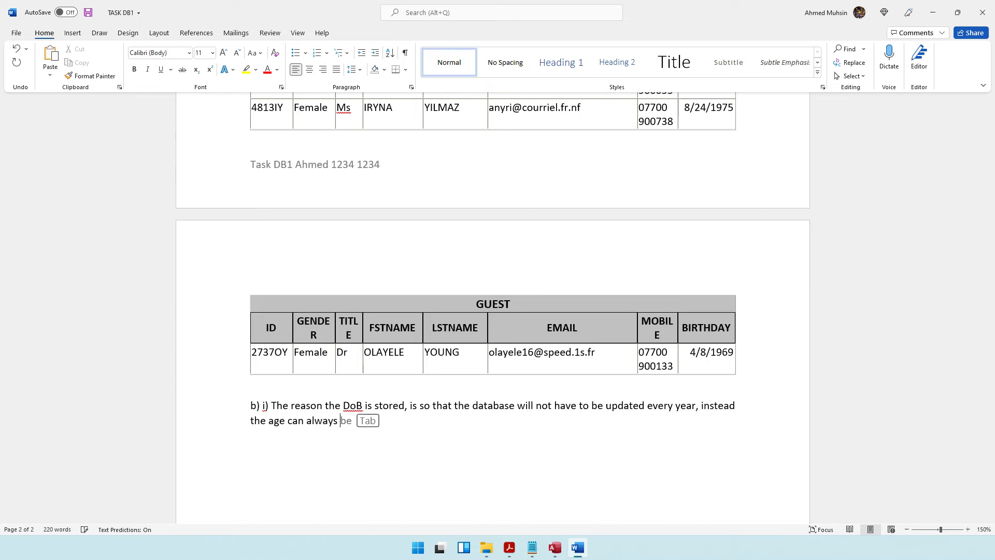
type("be caclculated from the ")
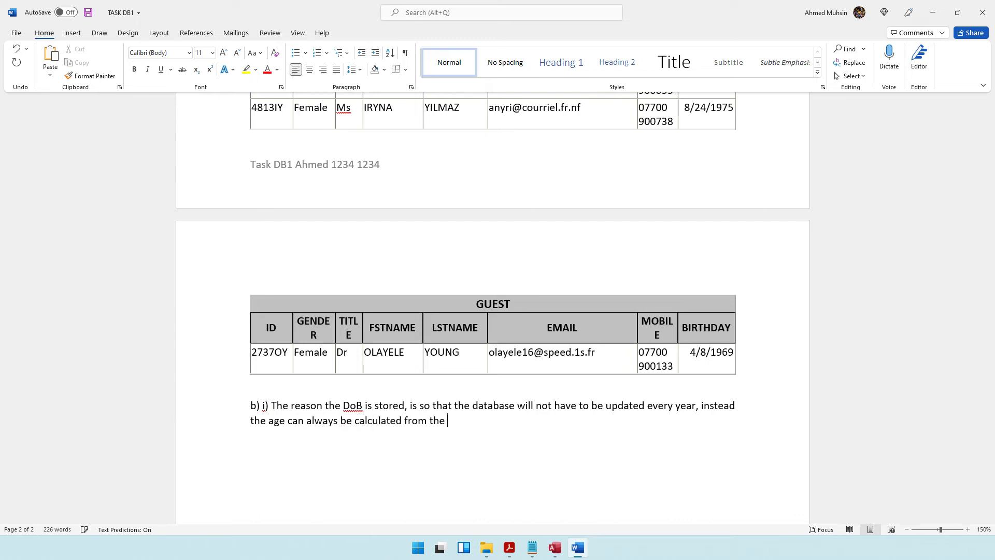
type("DoB.")
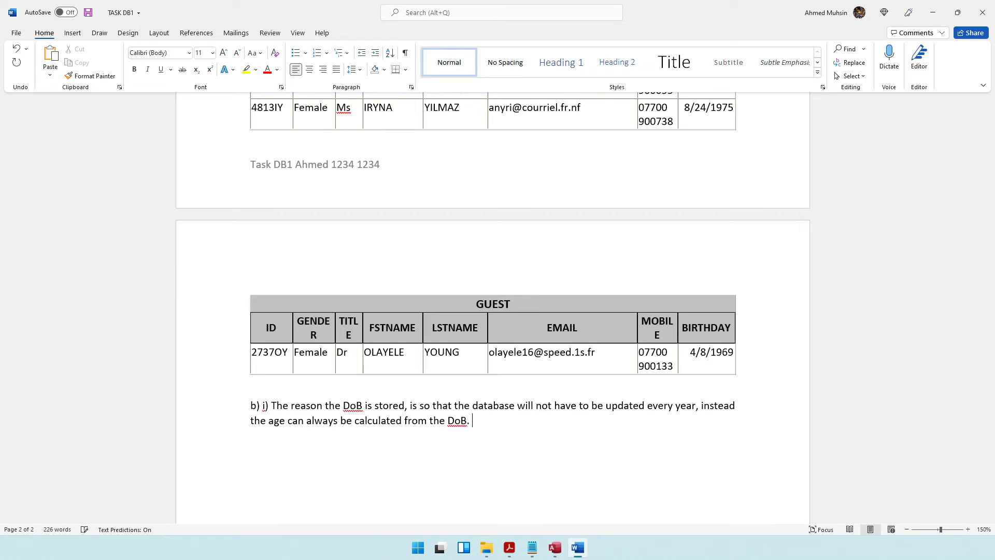
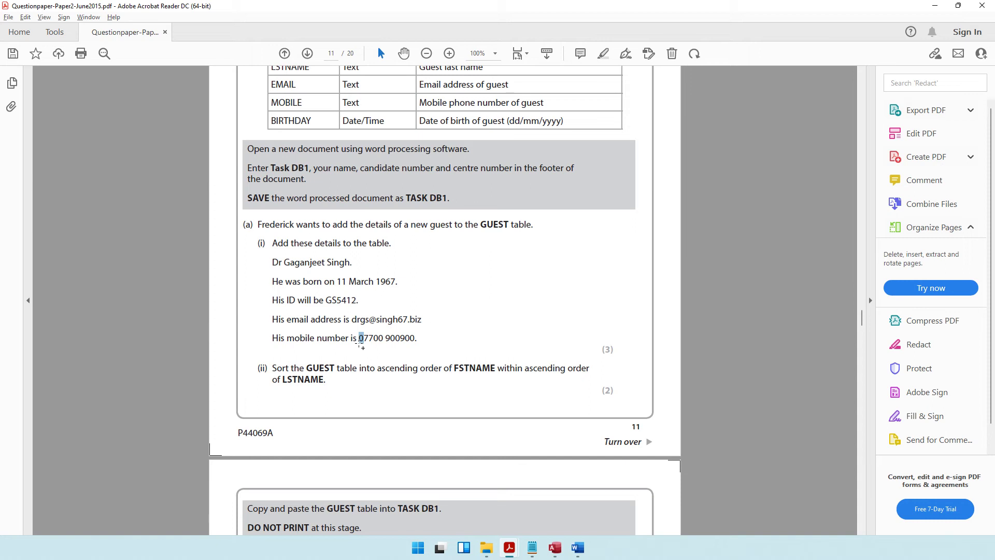
Step: Add answer ii) to TASK DB1: a NUMBER data type would drop the mobile number's leading ZERO
key("alt+Tab")
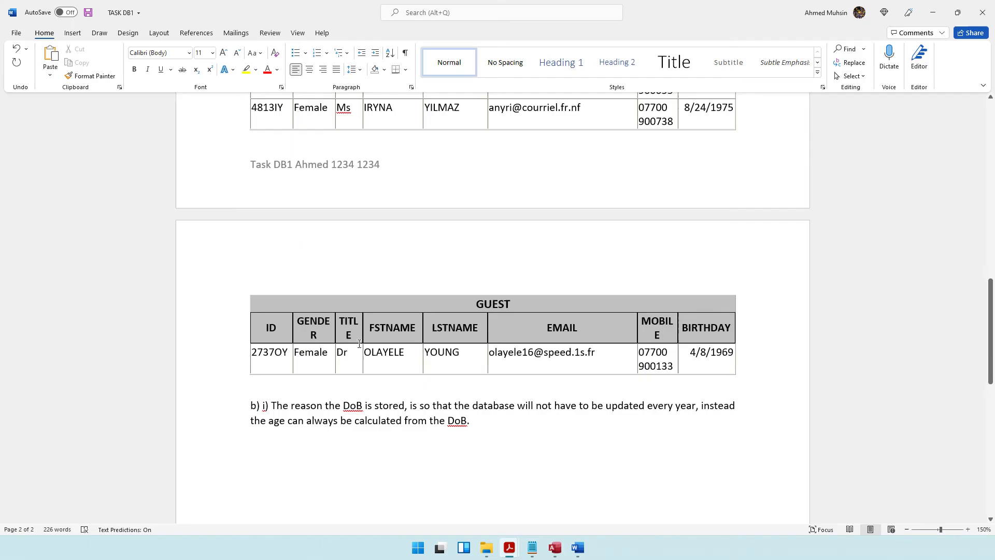
key("Return")
type("ii) ")
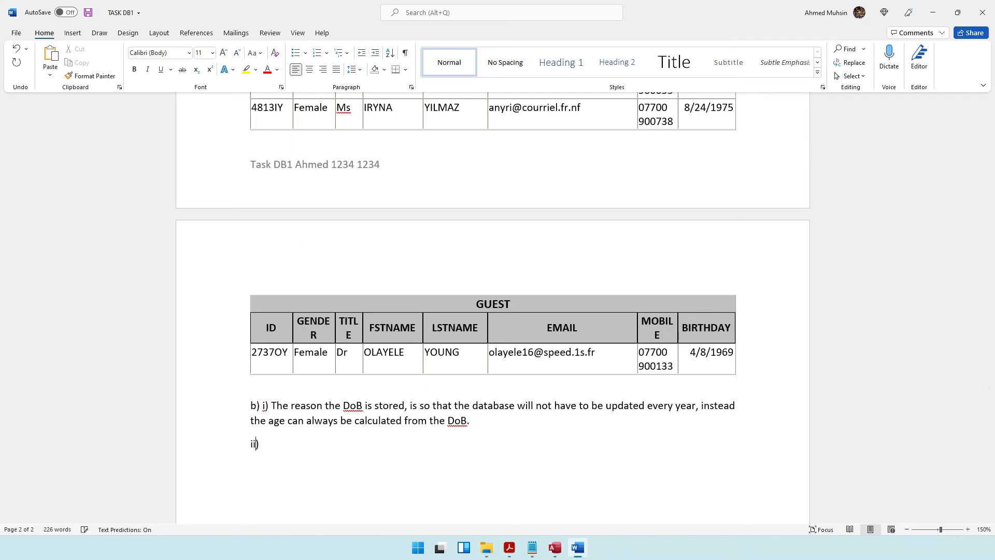
type("If the data t")
type("ype is set to ")
type("numb")
key("BackSpace")
key("BackSpace")
key("BackSpace")
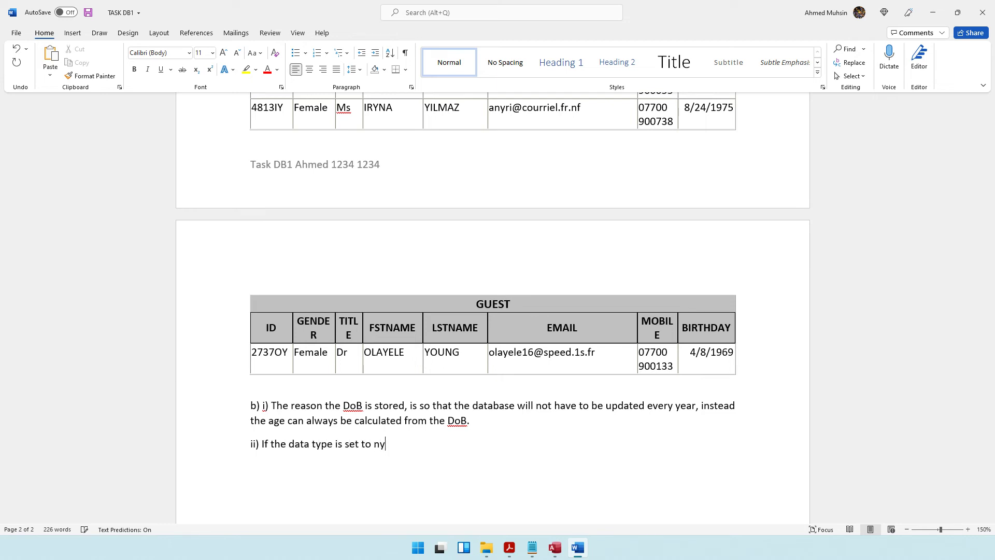
key("BackSpace")
type("NUMBER, the computer would aut")
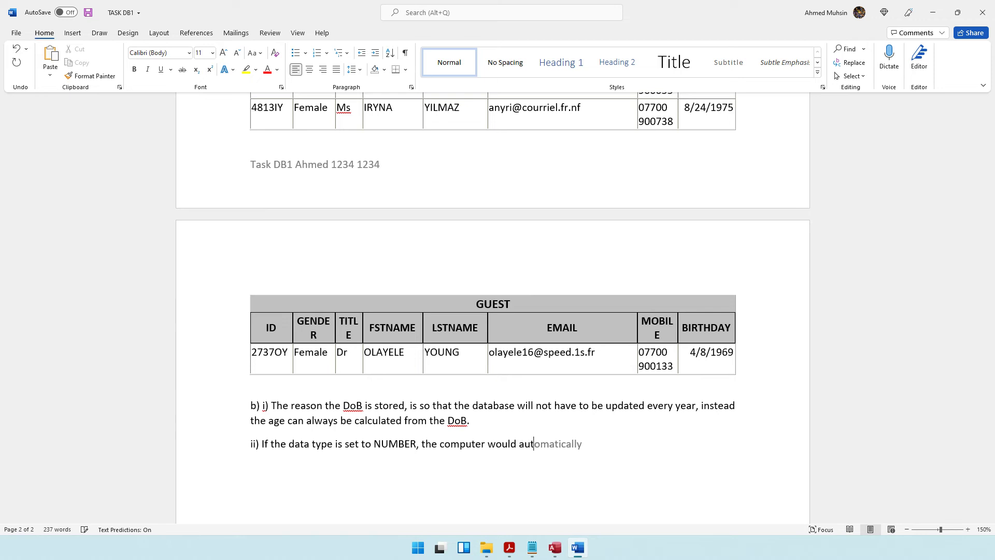
type("omatically get rid of the")
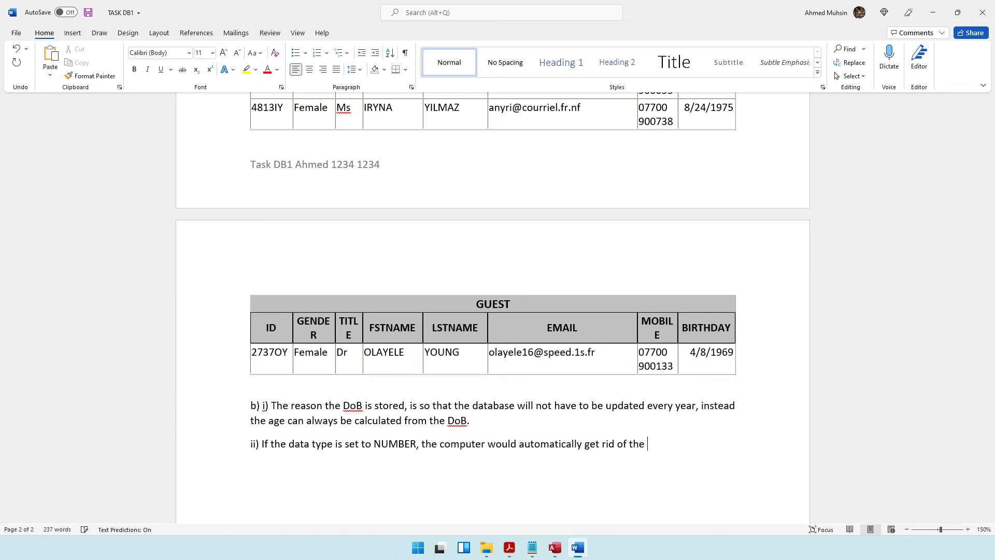
type(" ZERO at the begiing")
key("BackSpace")
key("BackSpace")
key("BackSpace")
key("BackSpace")
type("ginning of th")
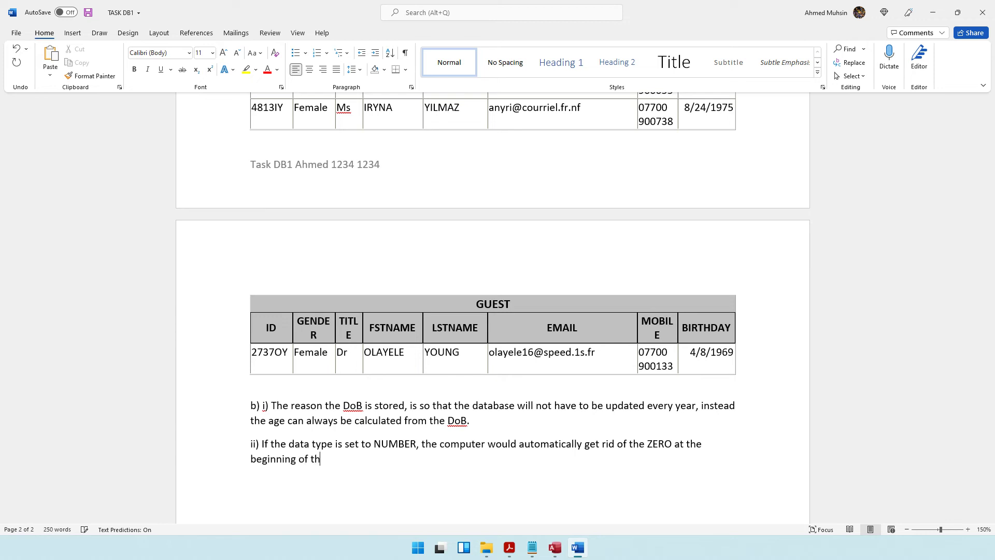
type("e mobile number.")
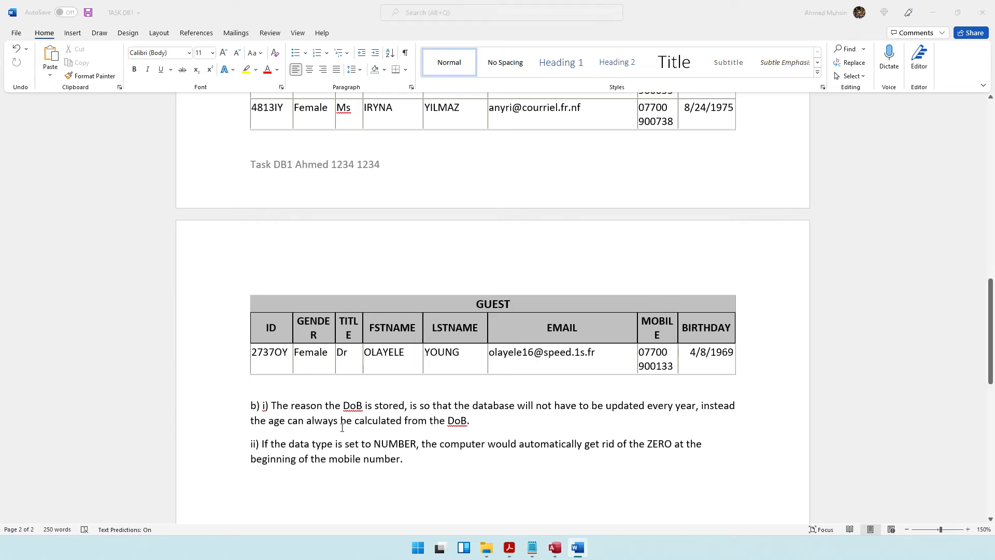
Step: Check the resave and print instructions on the question paper, then save TASK DB1
key("alt+Tab")
scroll(374, 344, "down", 5)
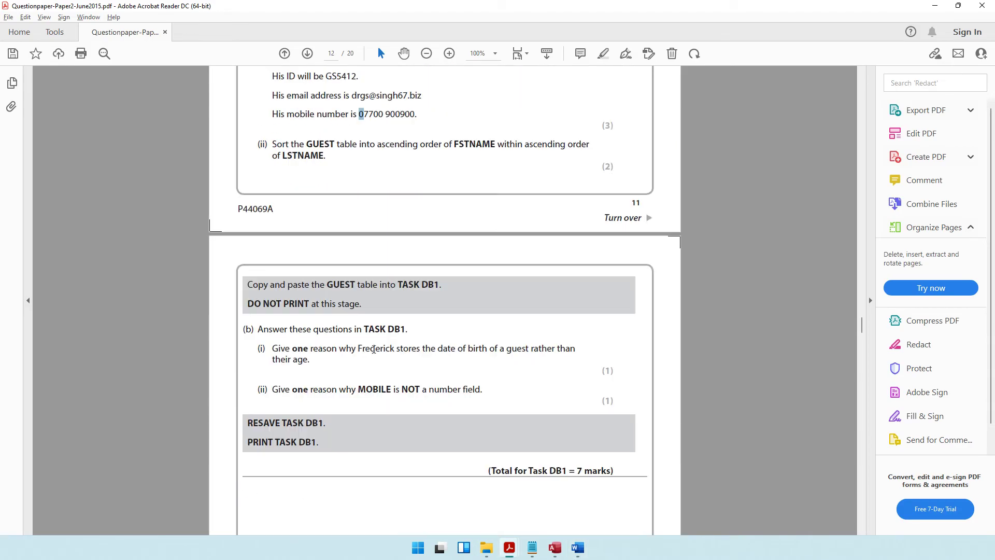
left_click_drag(282, 424, 327, 423)
left_click_drag(275, 442, 319, 442)
left_click(578, 548)
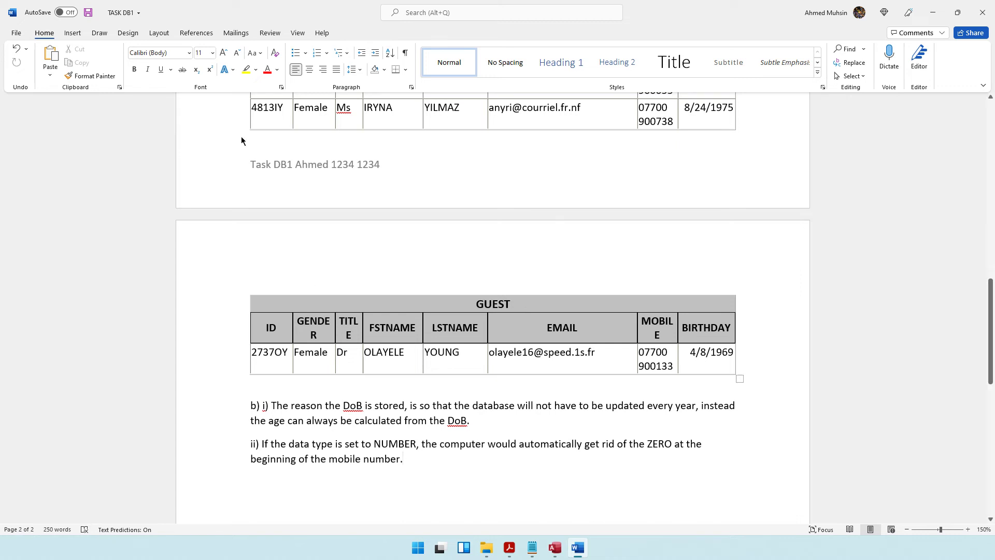
left_click(88, 13)
Step: Preview TASK DB1 for printing, recheck the question paper, and close the document
key("ctrl+p")
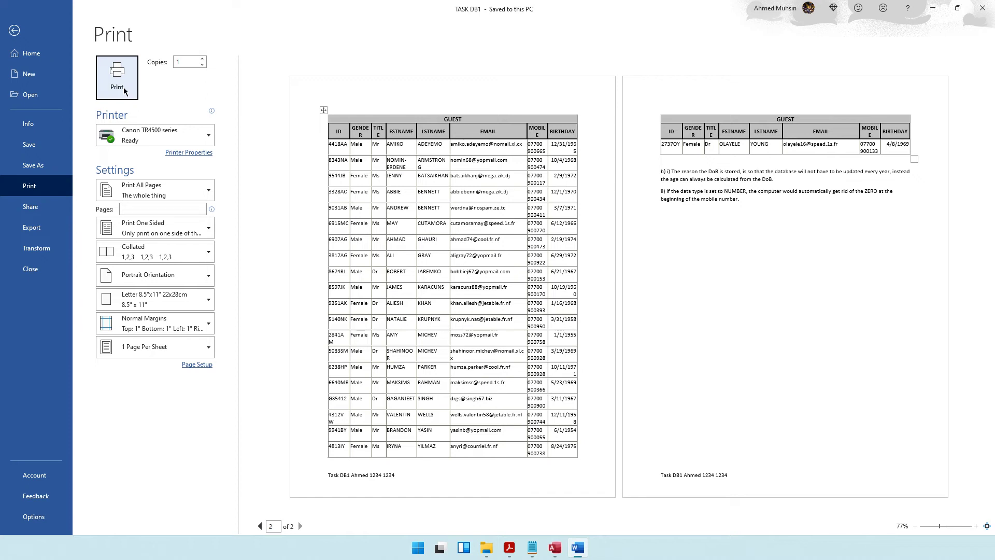
left_click(8, 33)
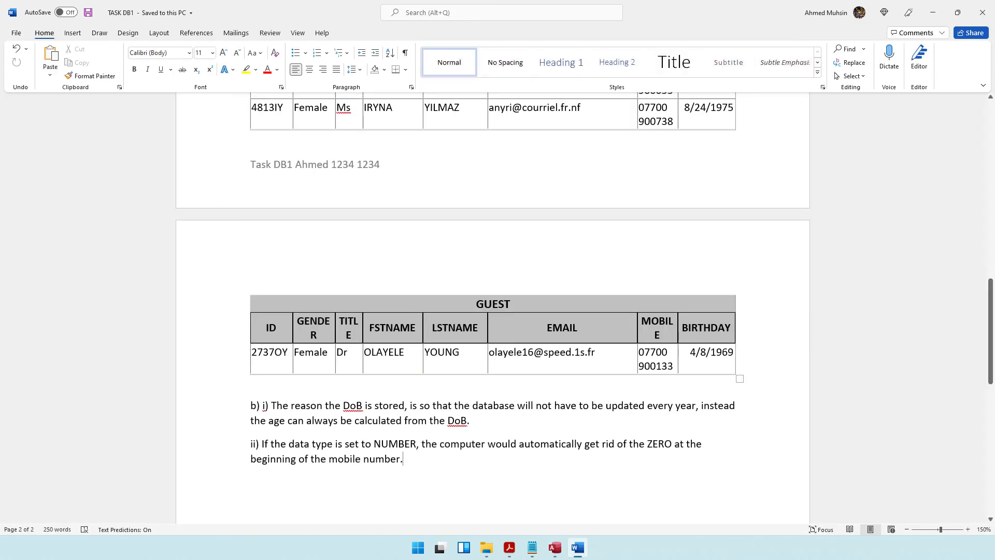
left_click(509, 548)
scroll(404, 324, "down", 5)
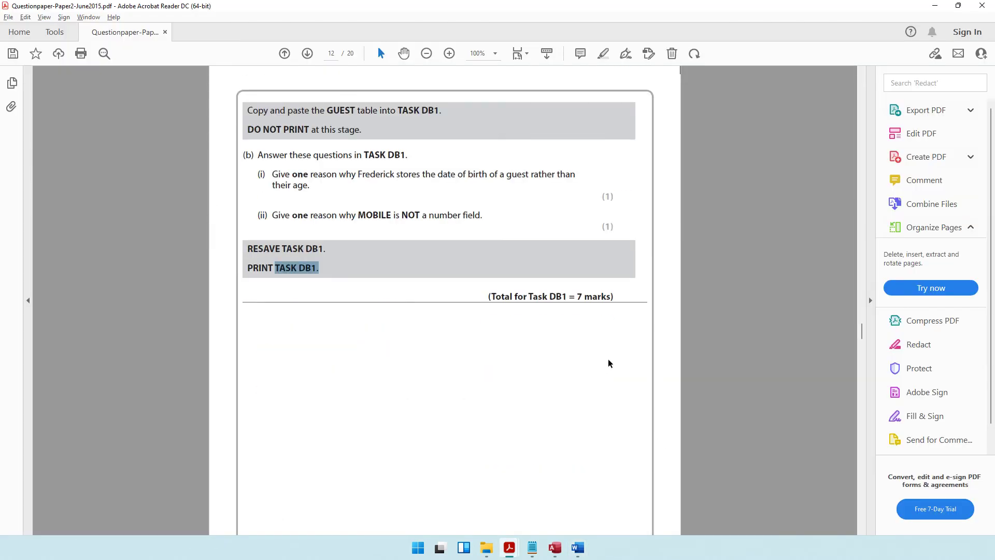
left_click_drag(515, 296, 568, 297)
scroll(384, 274, "down", 3)
scroll(382, 244, "down", 10)
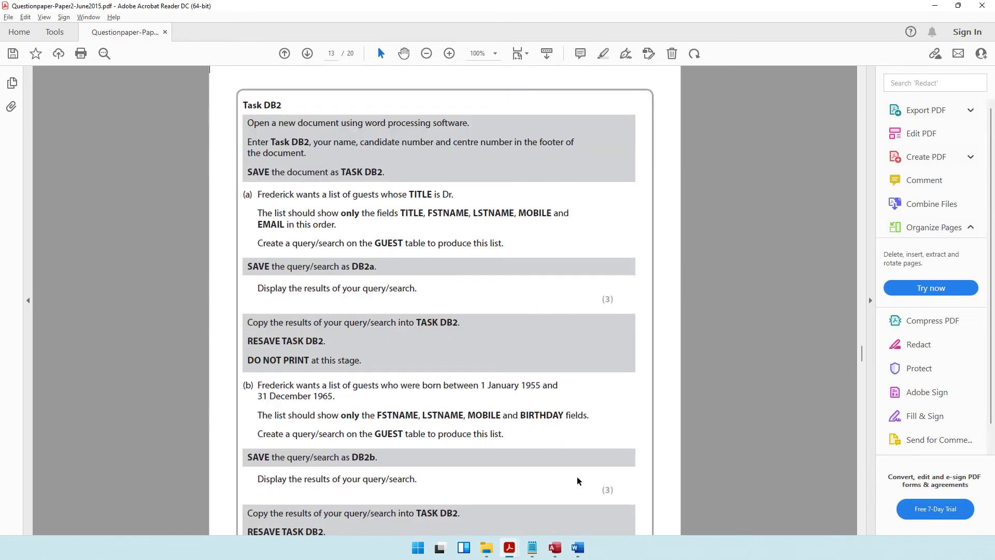
left_click(578, 548)
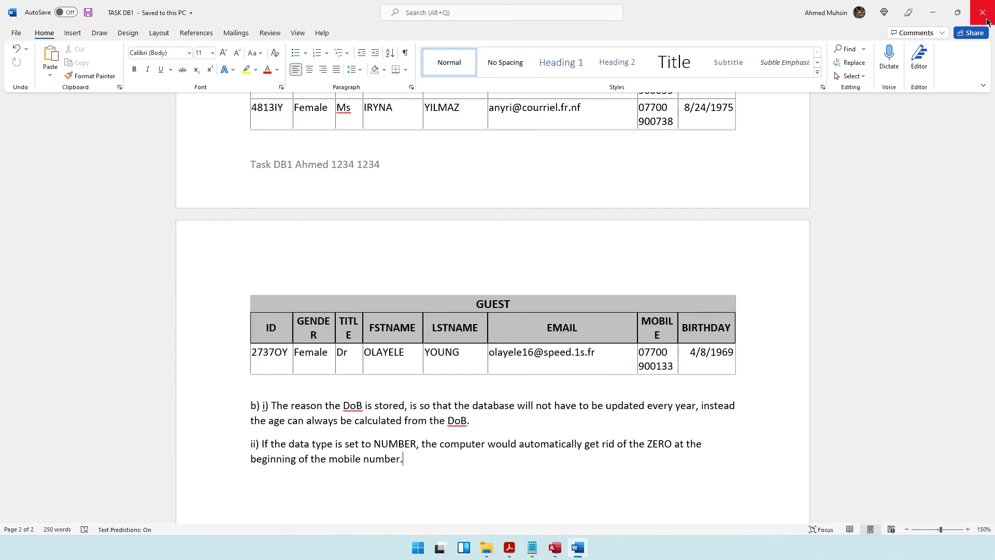
left_click(987, 21)
Step: Add a new Microsoft Word Document in the 2015 folder, name it TASK DB2, and open it
left_click(498, 548)
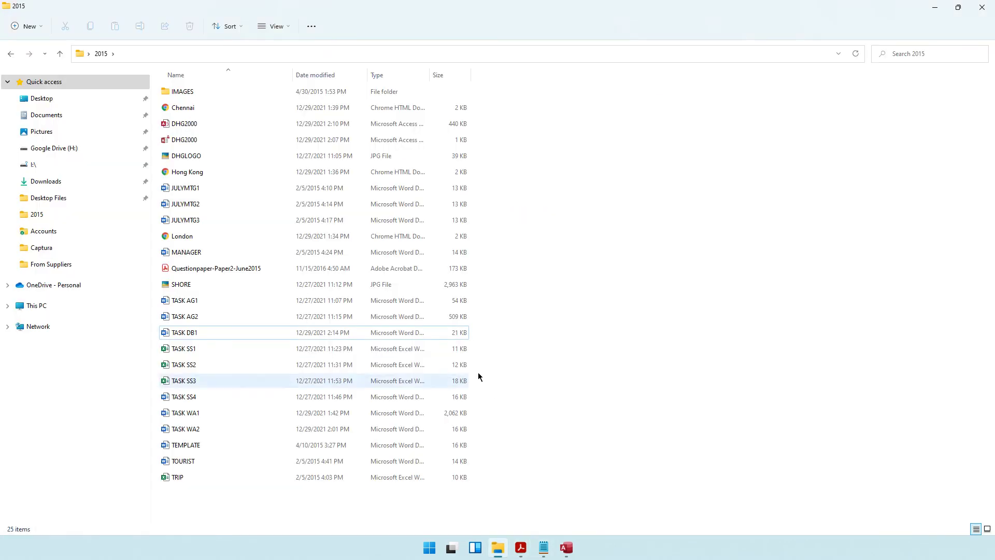
right_click(625, 217)
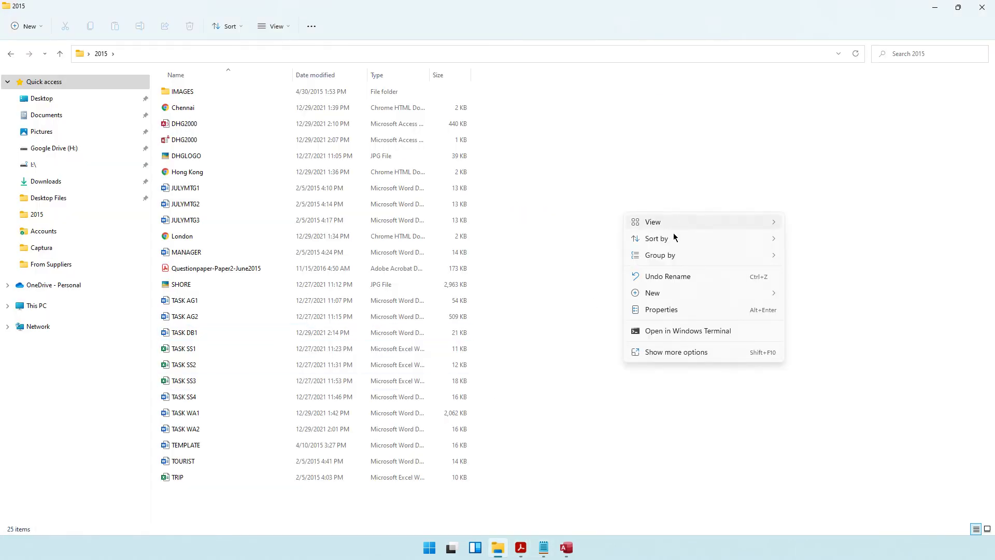
mouse_move(673, 293)
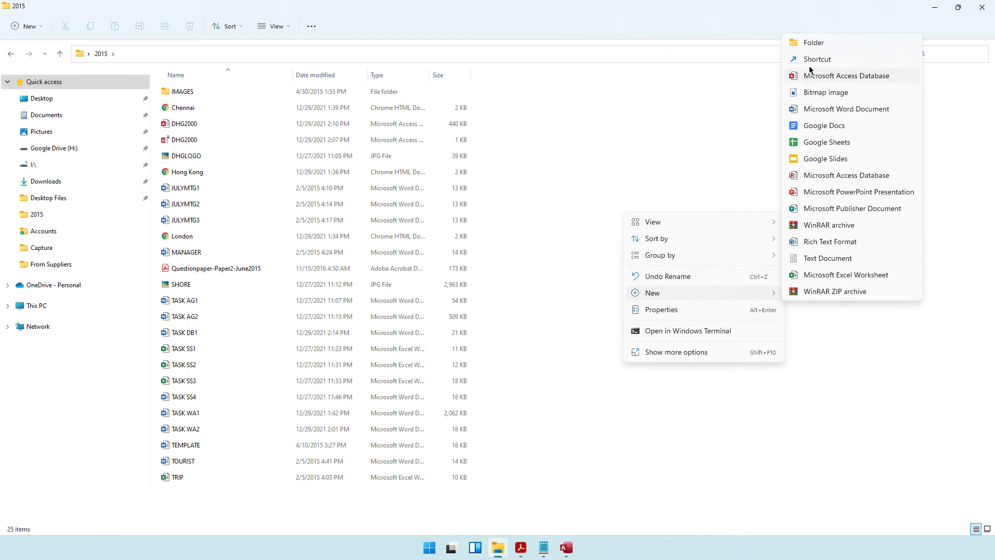
left_click(809, 113)
type("TASK DB2")
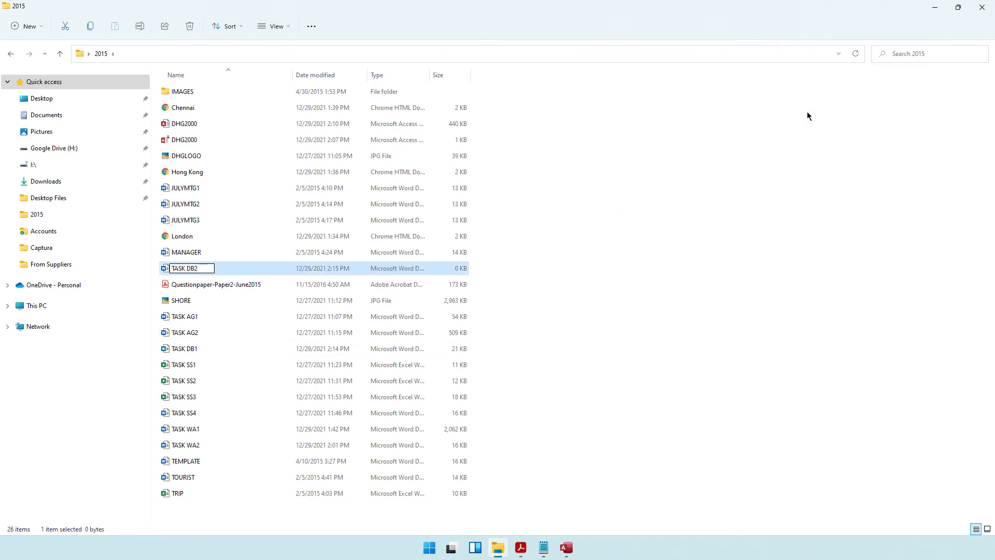
key("Return")
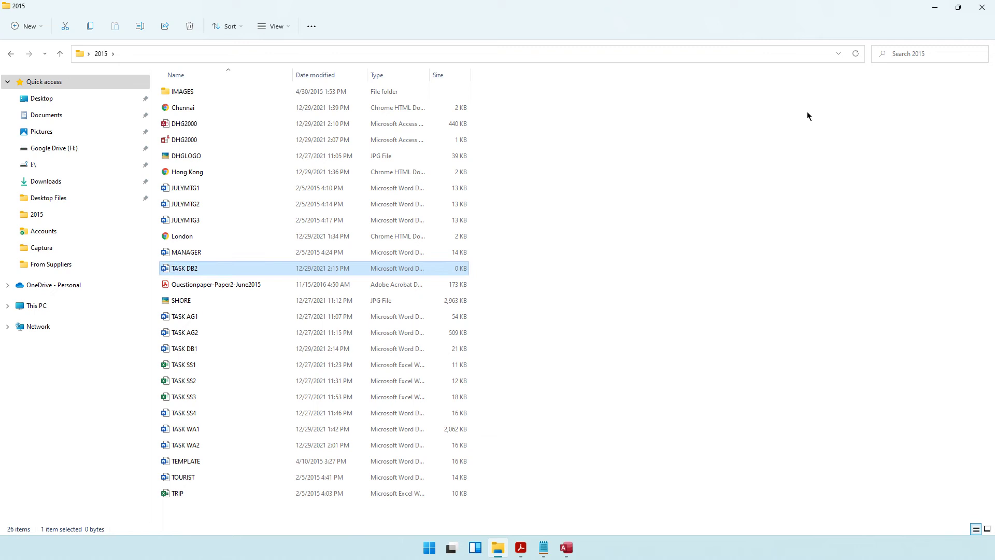
key("Return")
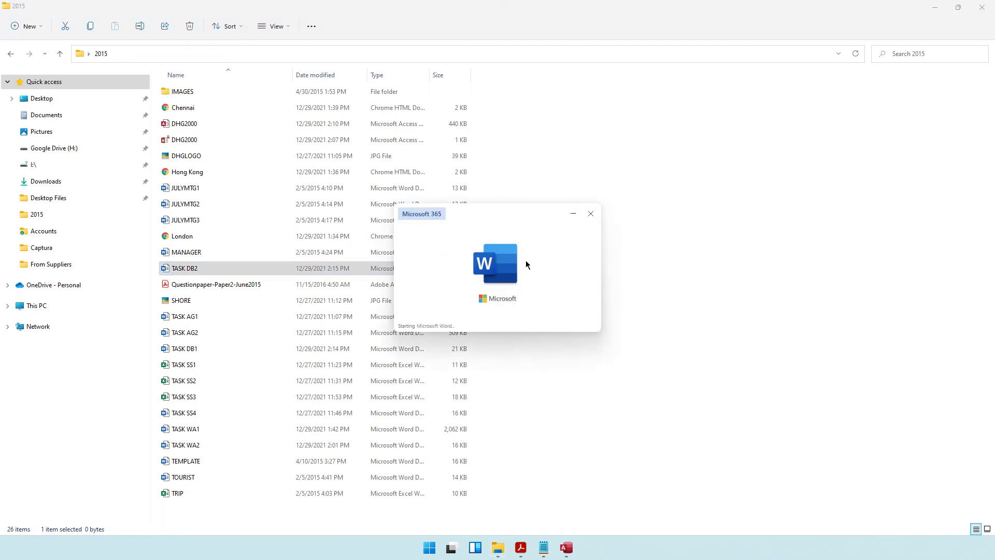
scroll(483, 492, "down", 10)
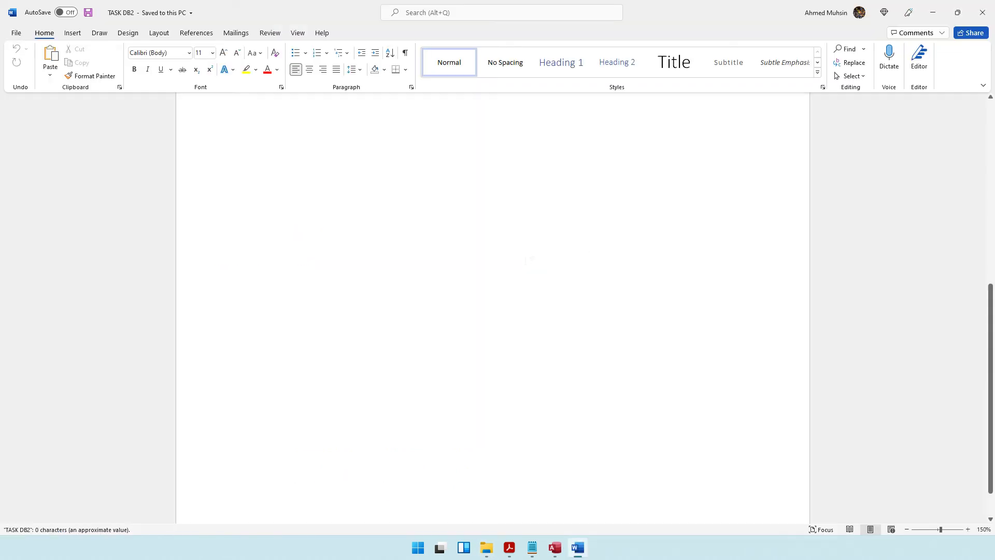
Step: Put 'Task DB2' with the candidate's name and numbers in the footer, then minimize Word
double_click(483, 499)
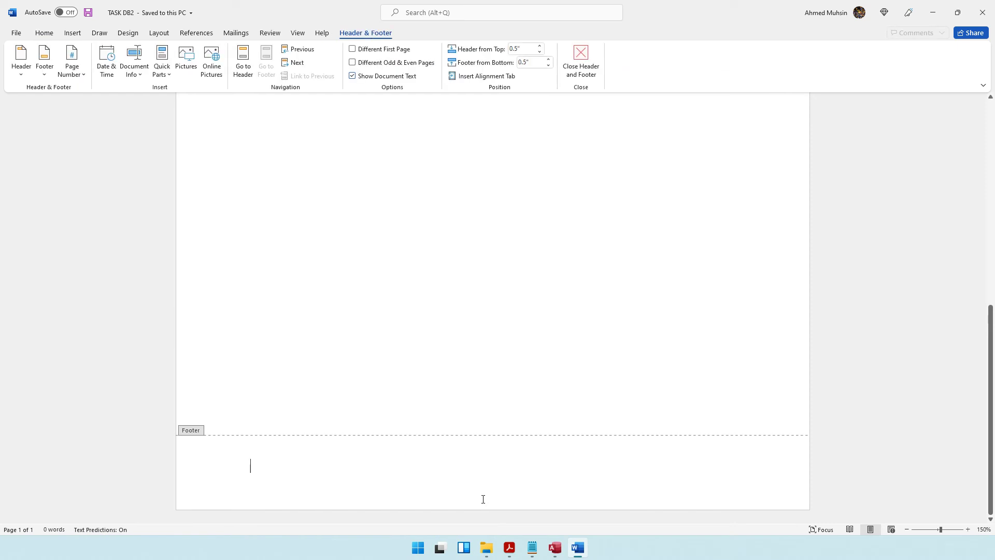
type("Task DB2 Ahmed 12")
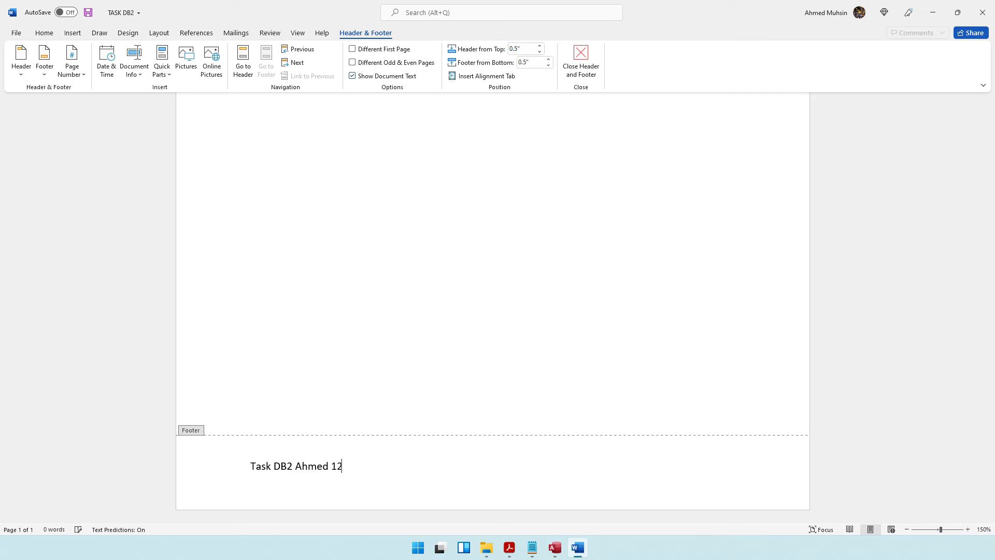
type("34 1234")
left_click(593, 53)
scroll(263, 162, "up", 2)
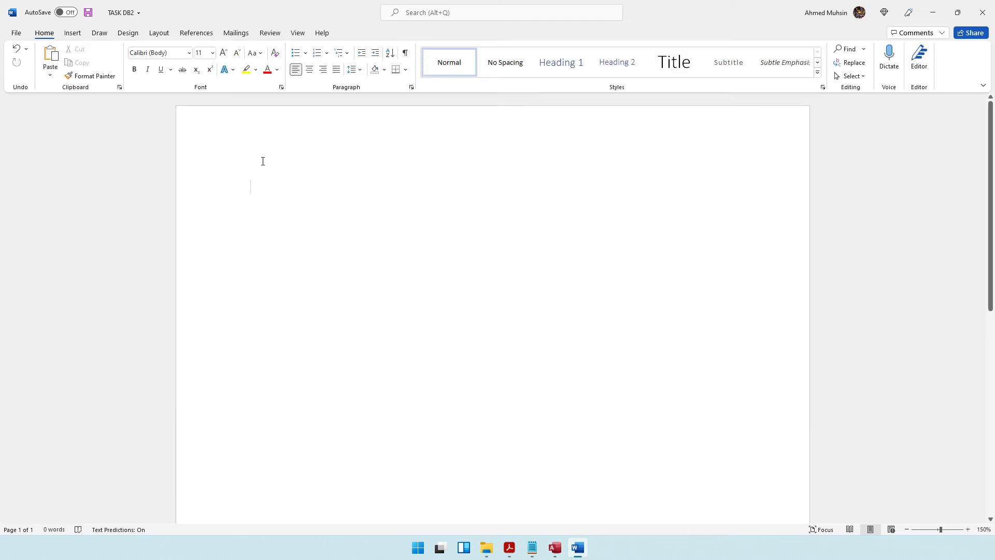
left_click(933, 13)
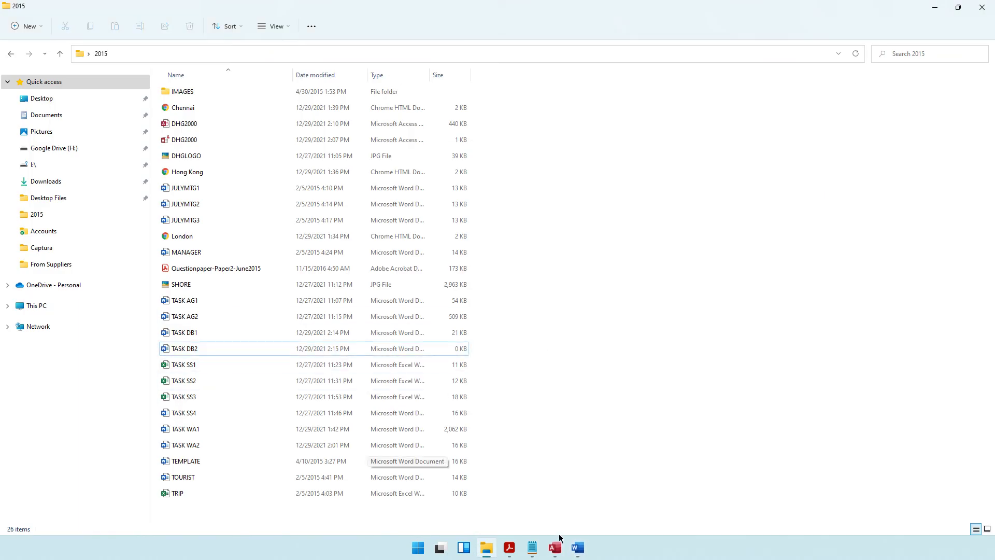
Step: Review the Task DB2 requirements (Dr guests, required fields, order, GUEST query), then switch to Access
left_click(578, 548)
left_click(510, 548)
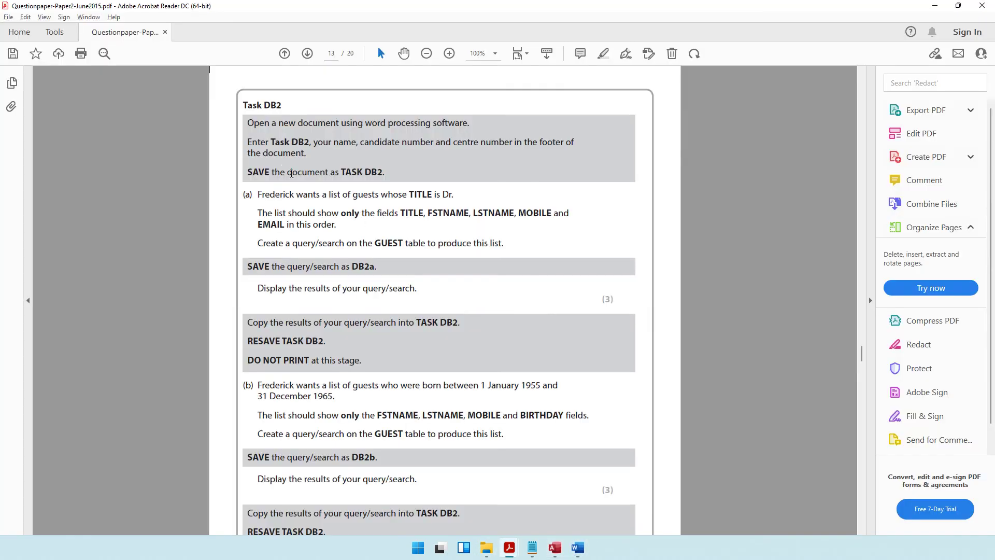
left_click_drag(266, 193, 458, 197)
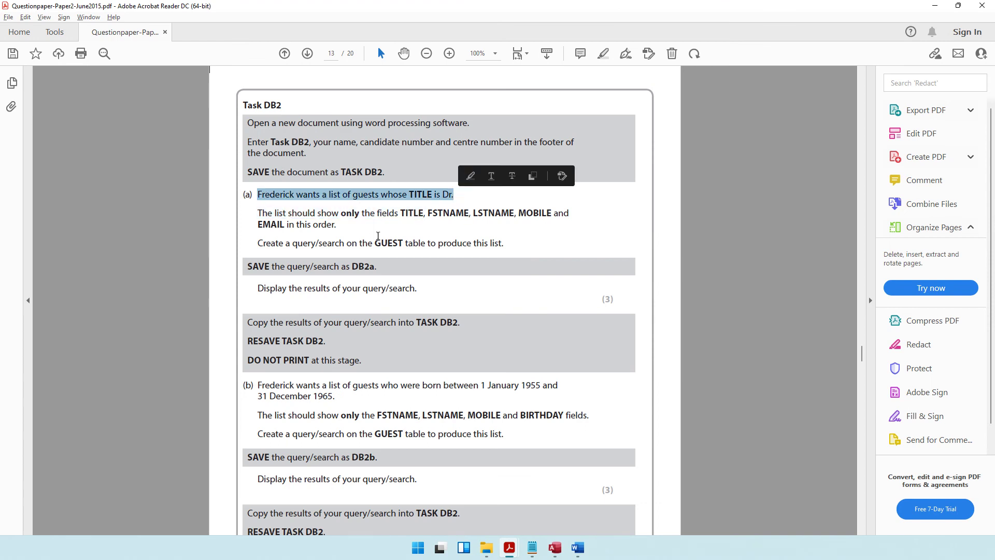
left_click_drag(340, 214, 423, 215)
left_click(426, 218)
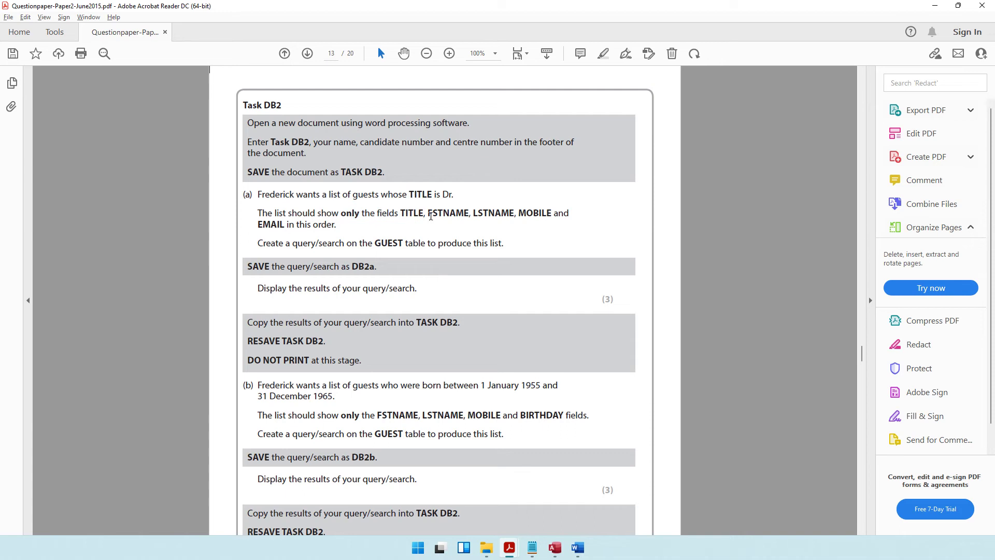
left_click(534, 214)
left_click_drag(275, 227, 332, 228)
left_click_drag(276, 247, 499, 248)
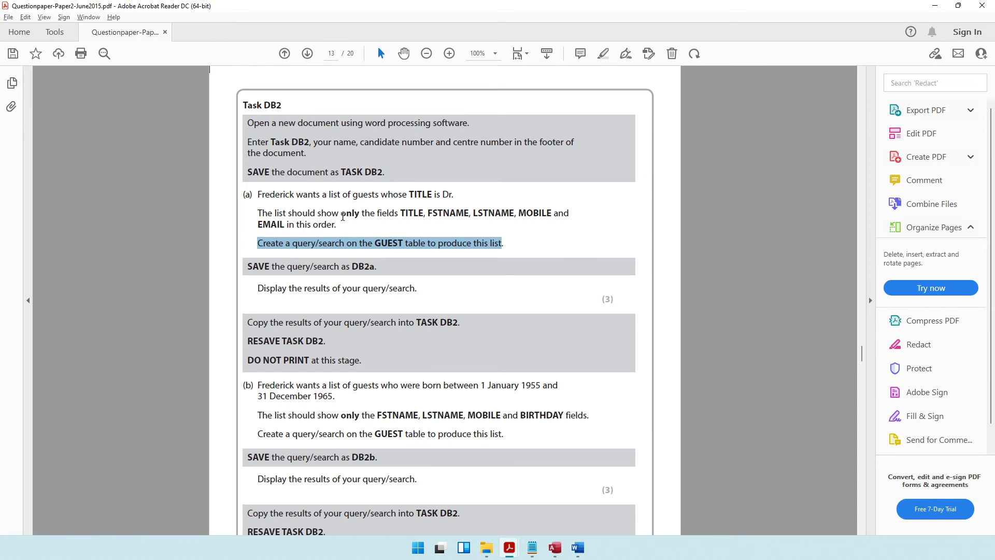
left_click(935, 6)
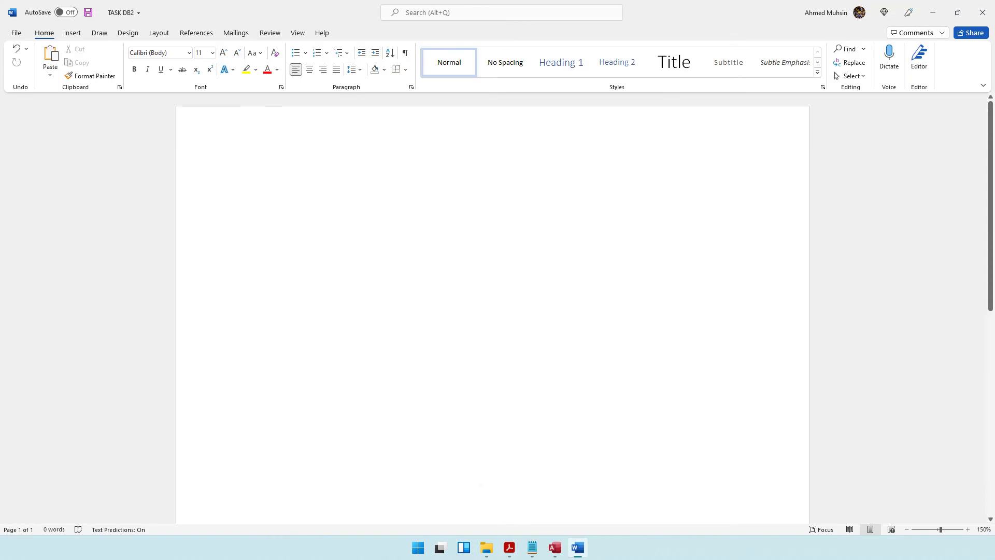
left_click(556, 548)
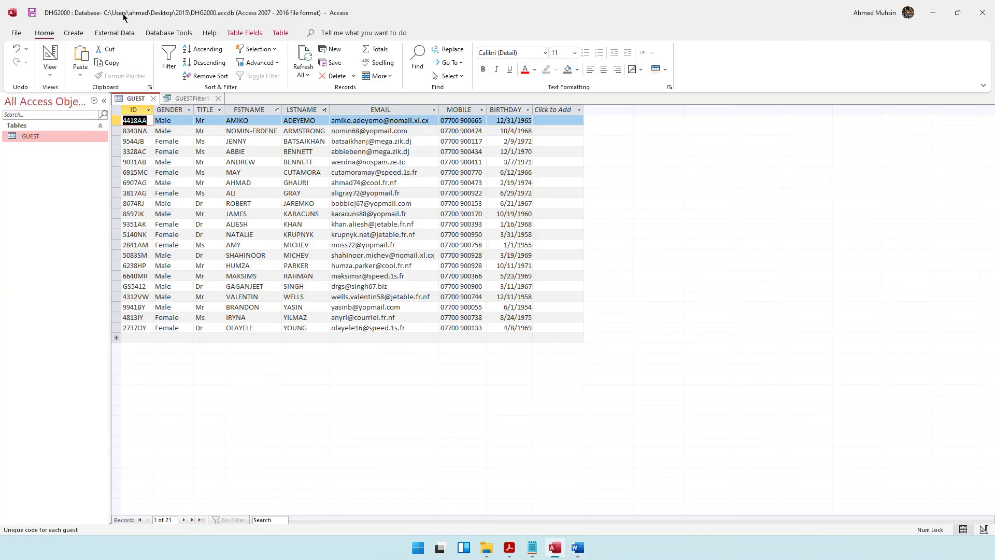
Step: Start a blank query in Design view from the Create tab and close the Property Sheet
left_click(74, 33)
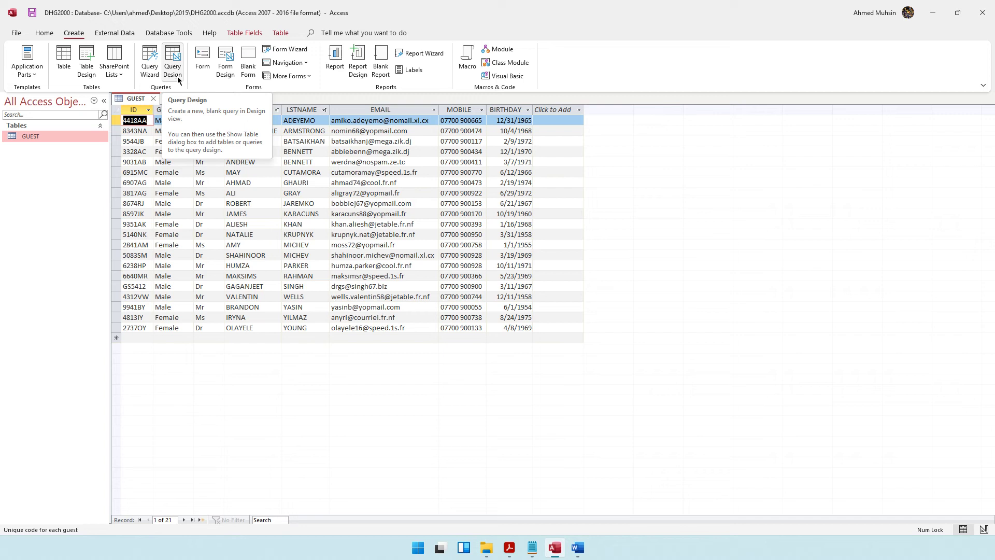
left_click(178, 79)
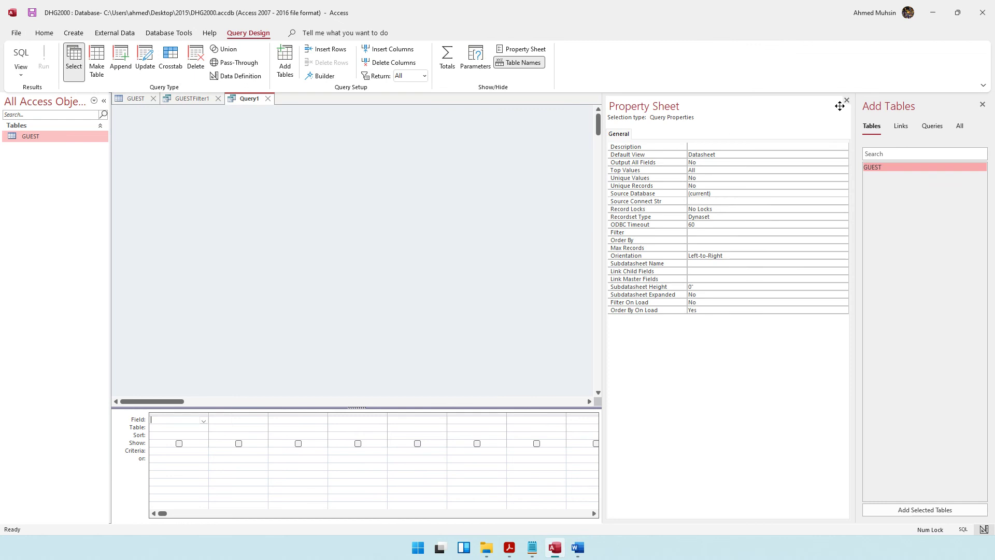
left_click(846, 100)
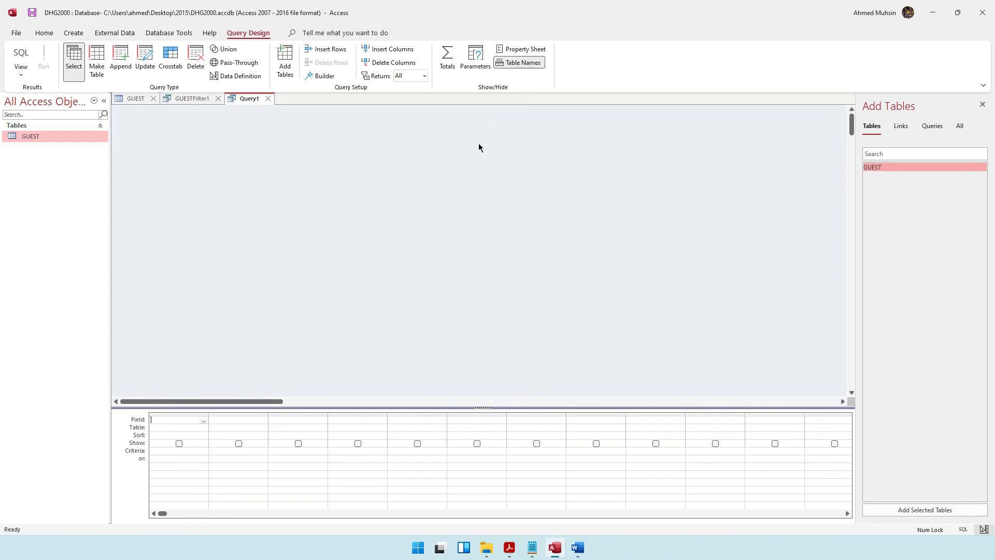
Step: Add the GUEST table to Query1, enlarge its field list, and add FSTNAME and LSTNAME
double_click(866, 168)
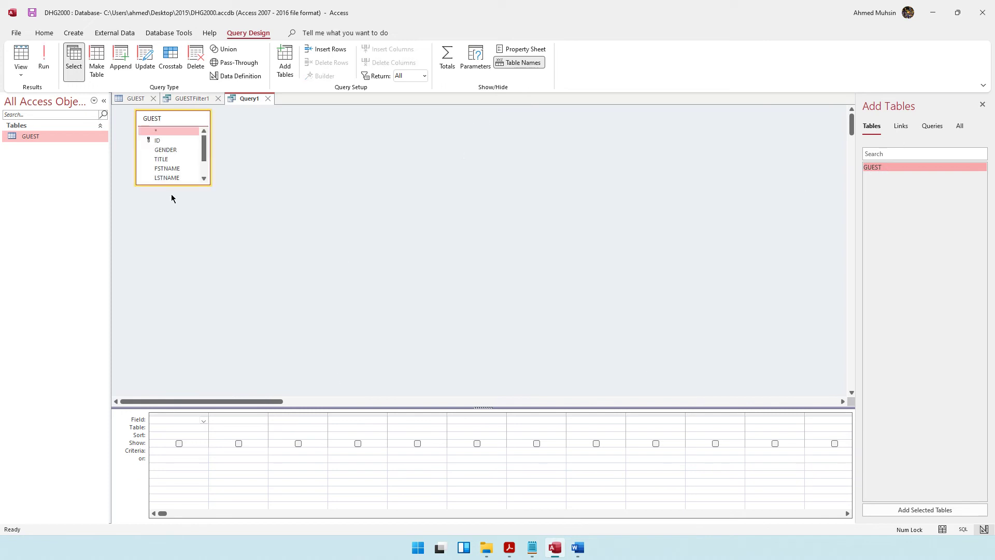
left_click_drag(189, 186, 183, 287)
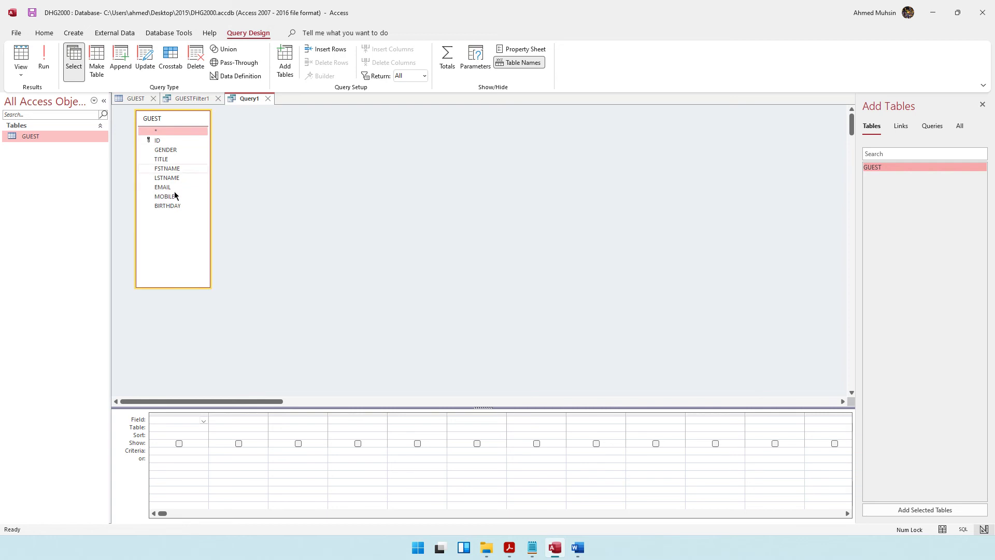
left_click(510, 548)
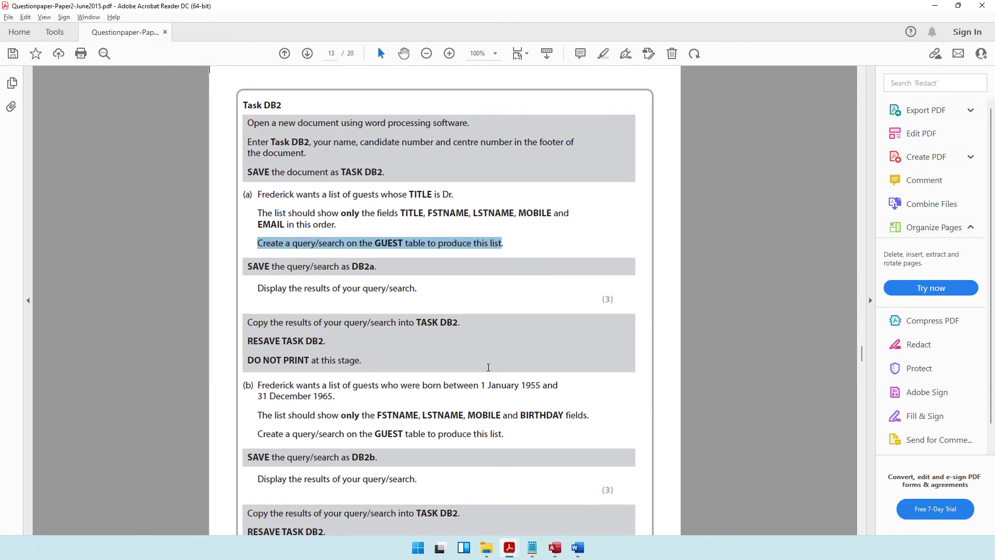
left_click_drag(400, 213, 511, 213)
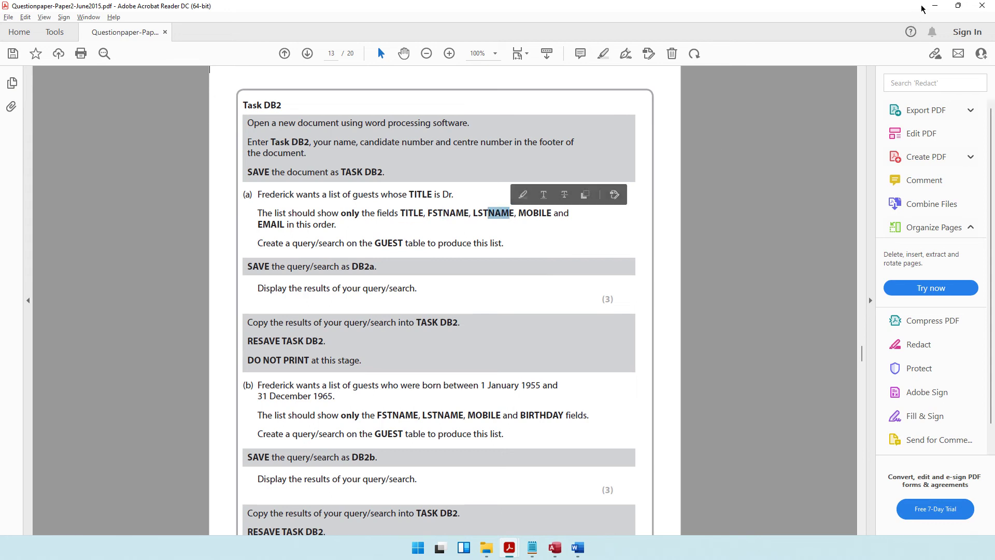
left_click(936, 5)
double_click(172, 169)
double_click(171, 178)
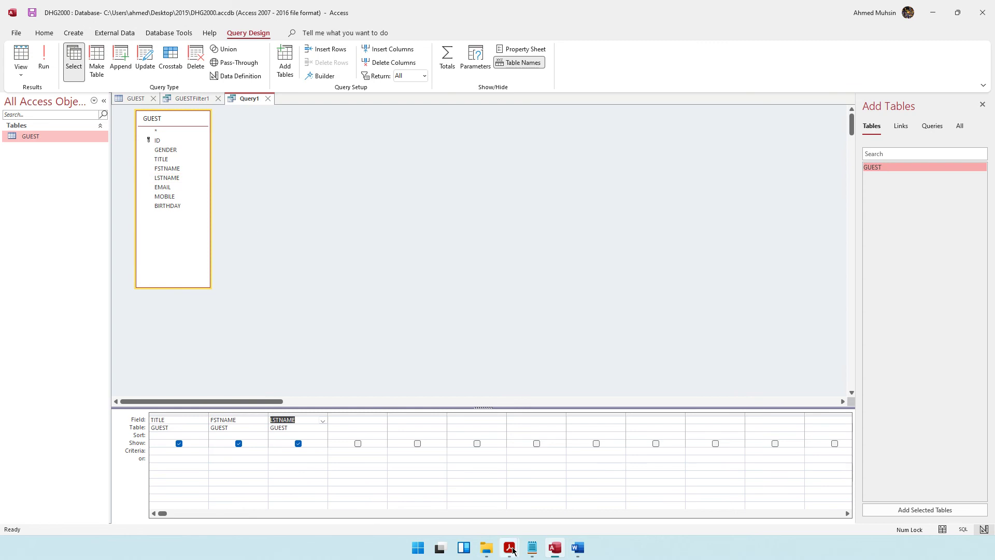
Step: Add the MOBILE and EMAIL fields as the next query columns
left_click(510, 551)
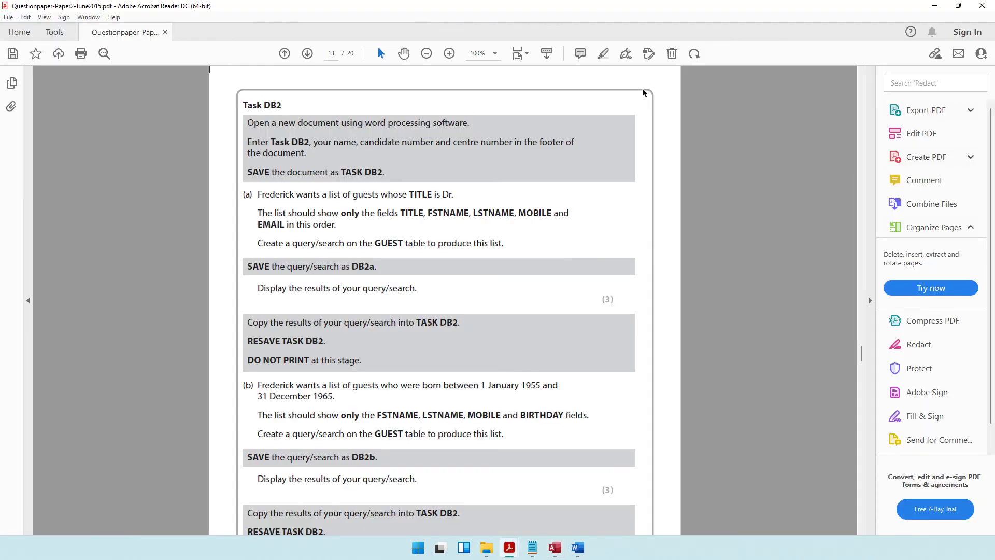
key("alt+Tab")
double_click(164, 195)
double_click(163, 187)
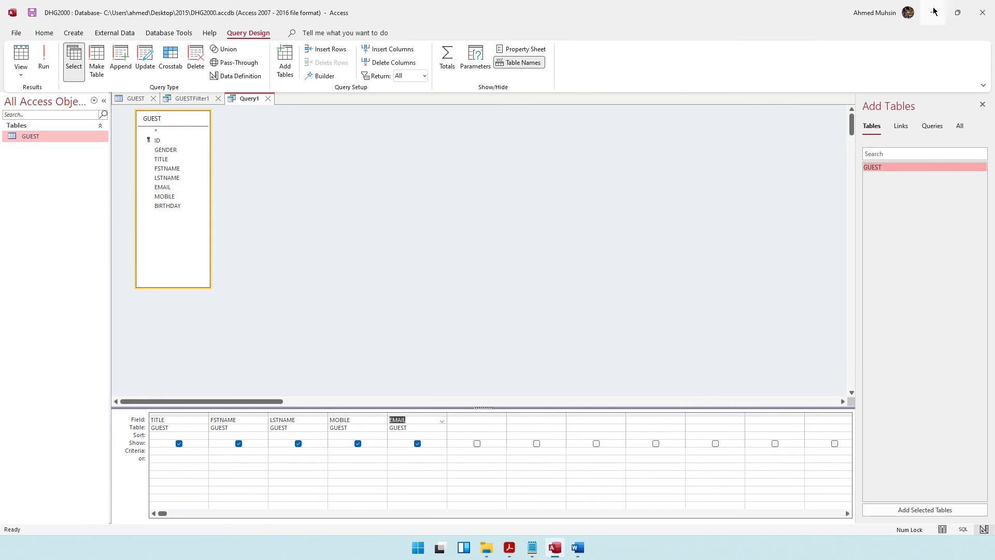
Step: Recheck the question paper's query instruction and Dr title condition, then return to Access
left_click(933, 12)
left_click(508, 549)
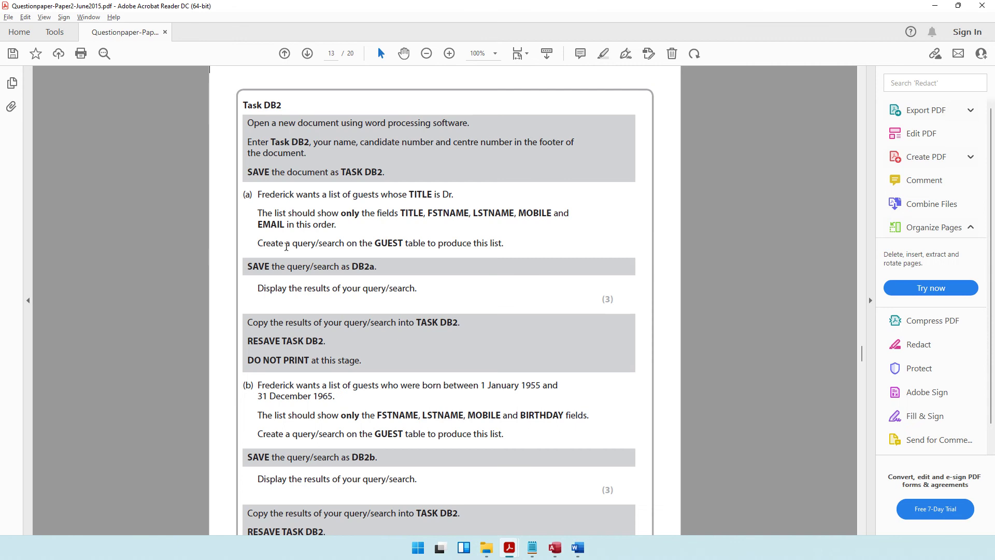
left_click_drag(259, 243, 403, 245)
left_click(354, 235)
left_click_drag(296, 195, 457, 195)
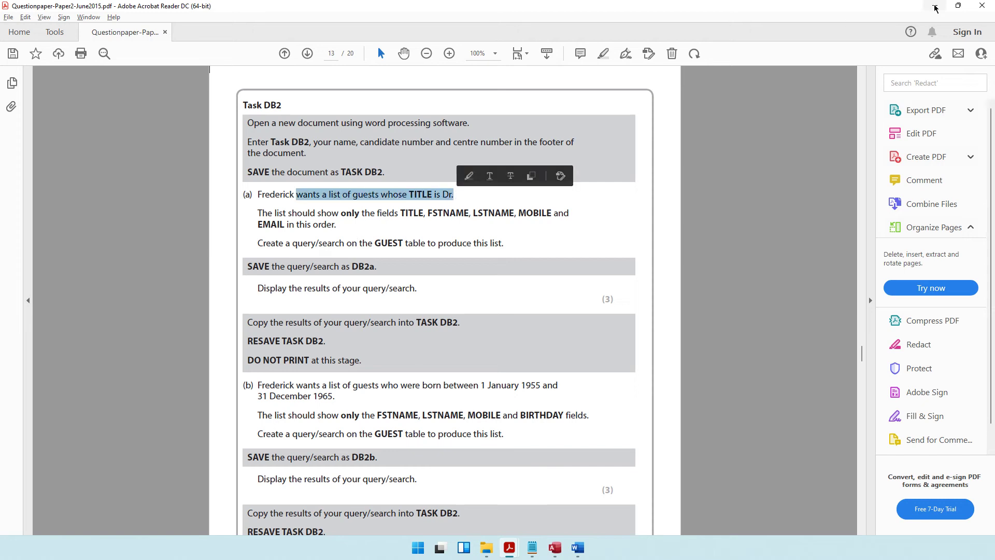
left_click(509, 551)
left_click(508, 550)
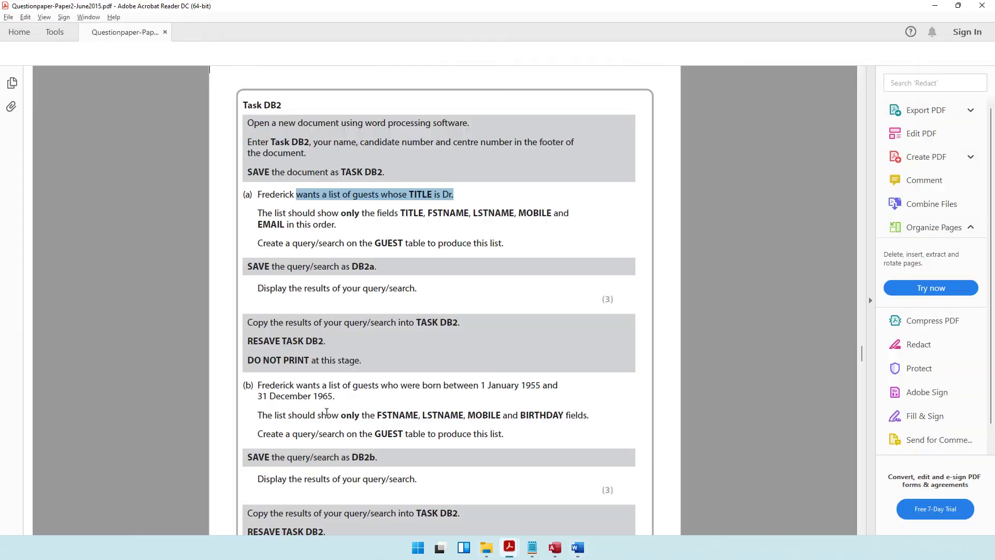
left_click(555, 547)
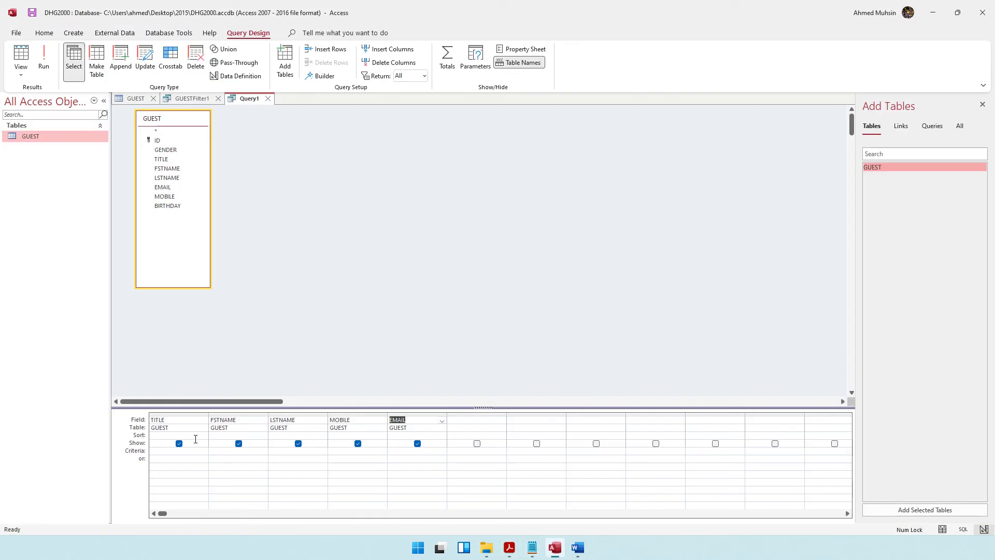
Step: Enter the criterion "Dr" under TITLE and run the query to list matching guests
left_click(157, 453)
type("\"Dr\"")
left_click(510, 548)
left_click_drag(352, 196, 452, 197)
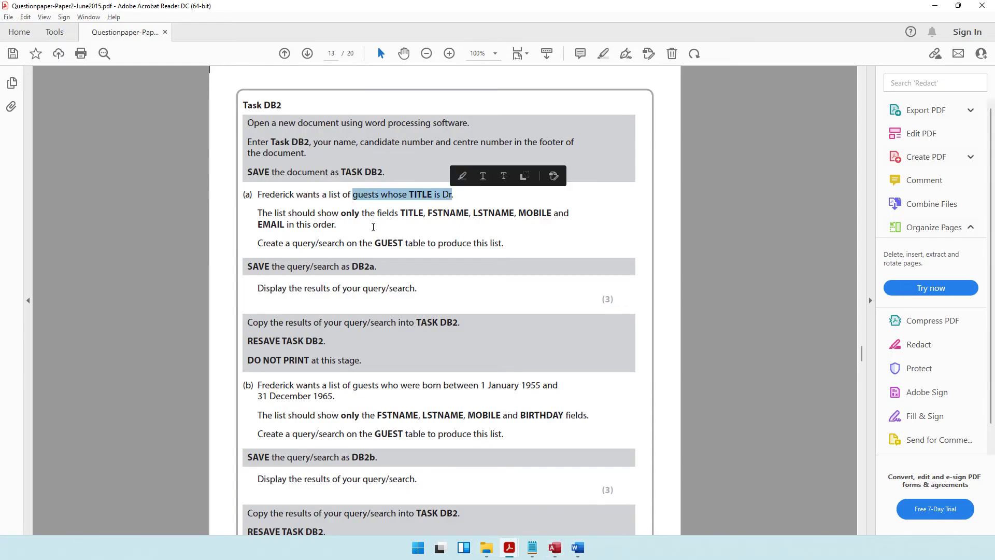
left_click_drag(284, 244, 506, 244)
left_click(936, 5)
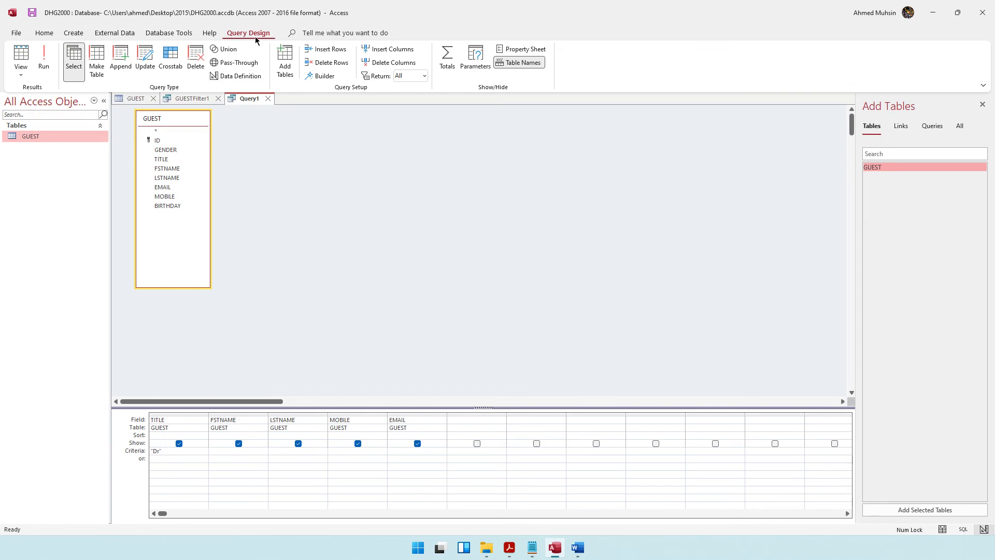
left_click(50, 72)
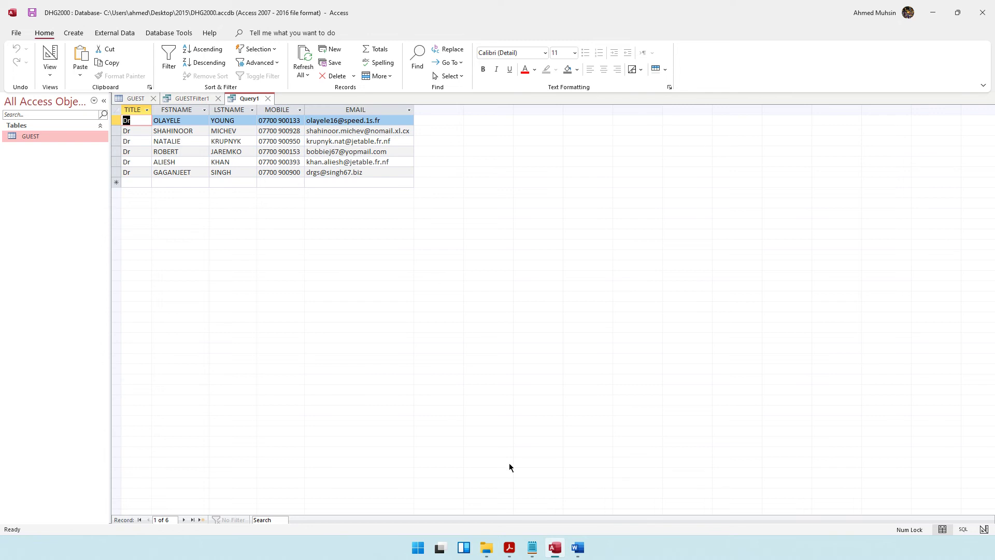
Step: Save the query as DB2a and select it in the Queries list
left_click(509, 547)
left_click_drag(289, 267, 375, 268)
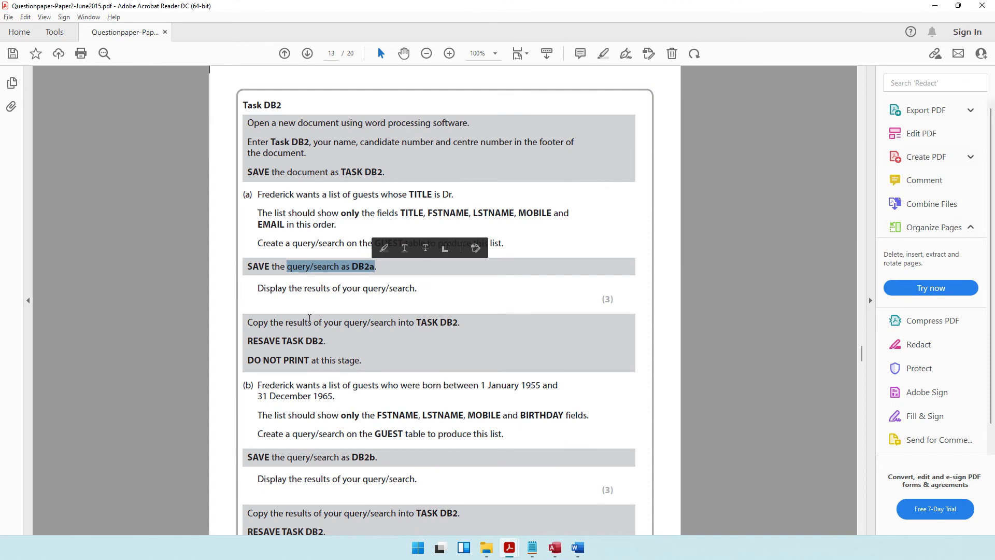
key("alt+Tab")
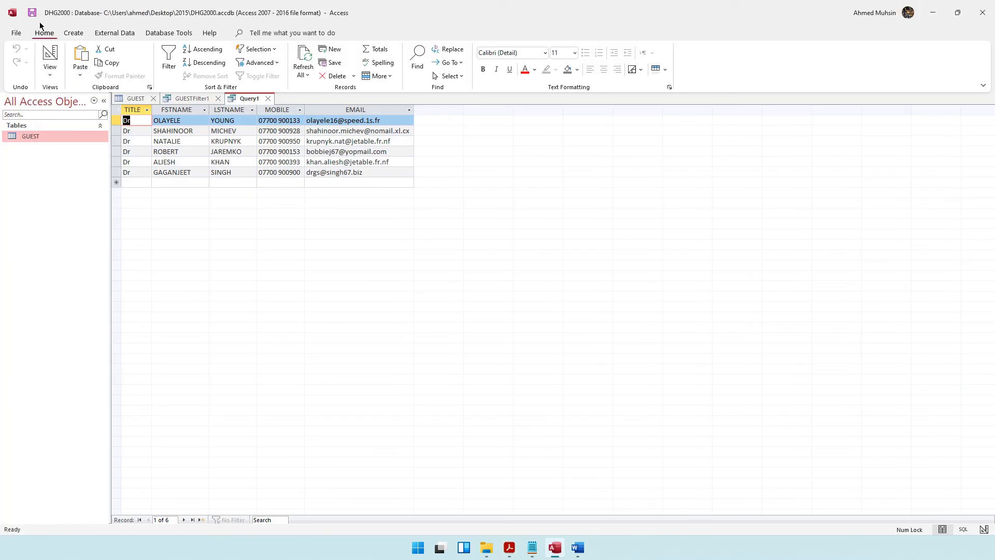
left_click(32, 13)
type("DB2a")
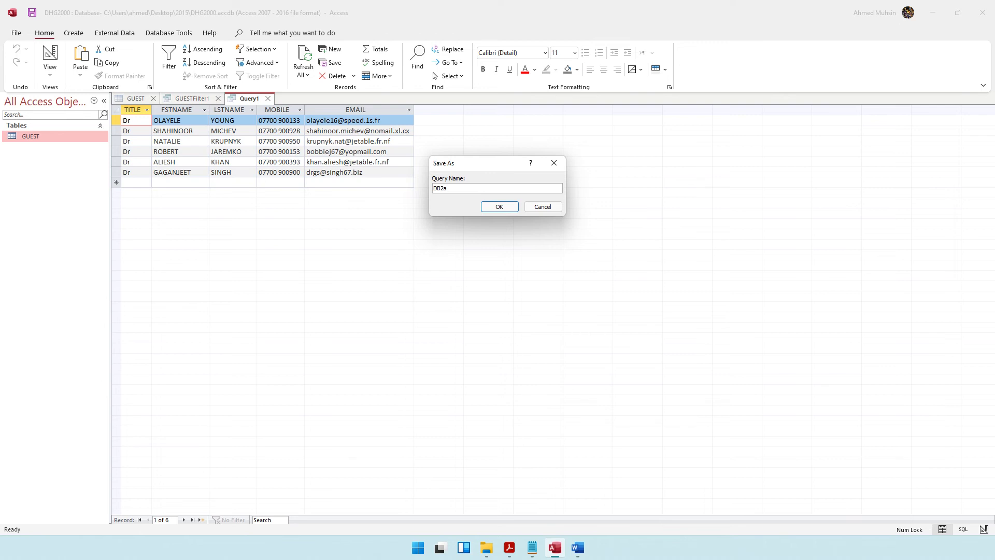
key("Return")
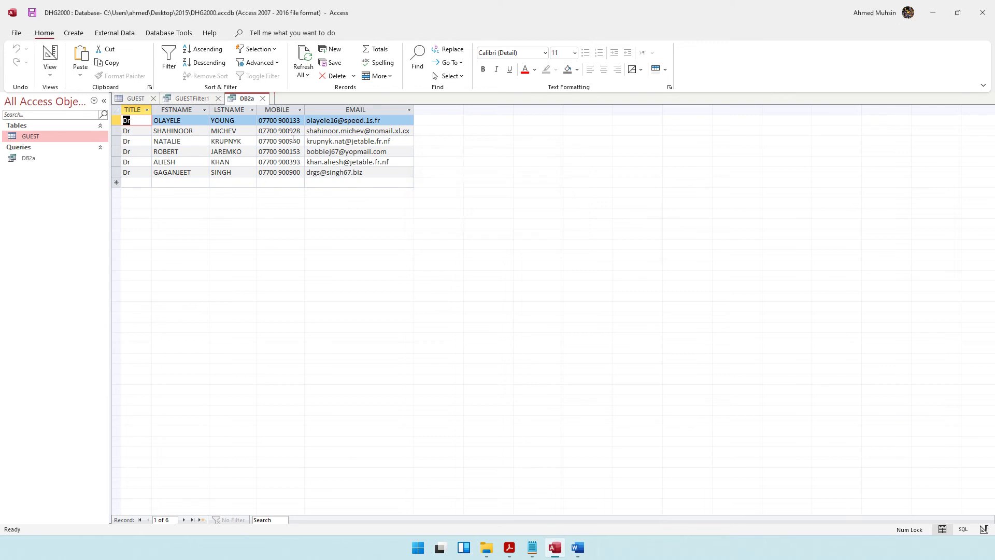
left_click(18, 162)
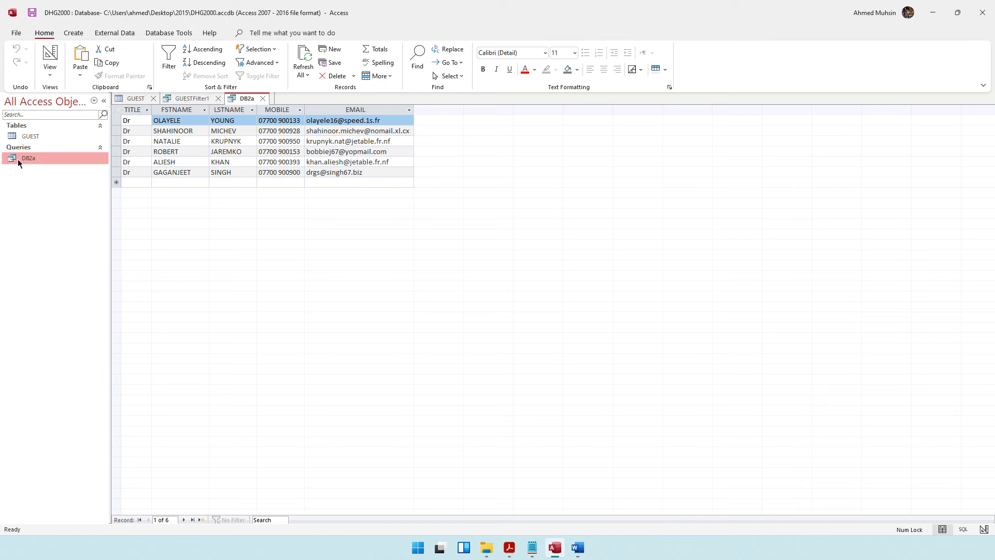
Step: Keep all objects shown in the Navigation Pane, then copy the DB2a query from its right-click menu
left_click(94, 101)
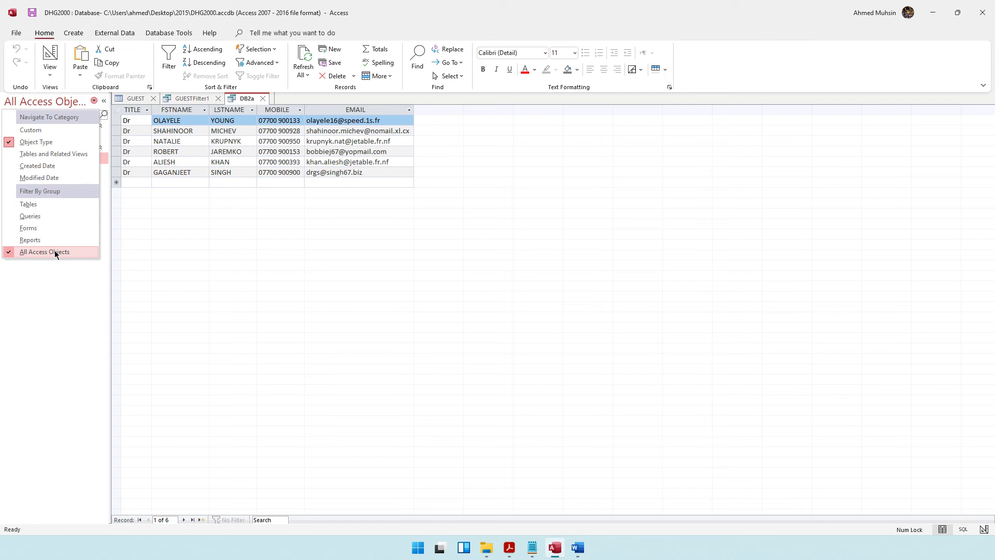
left_click(55, 250)
left_click(506, 548)
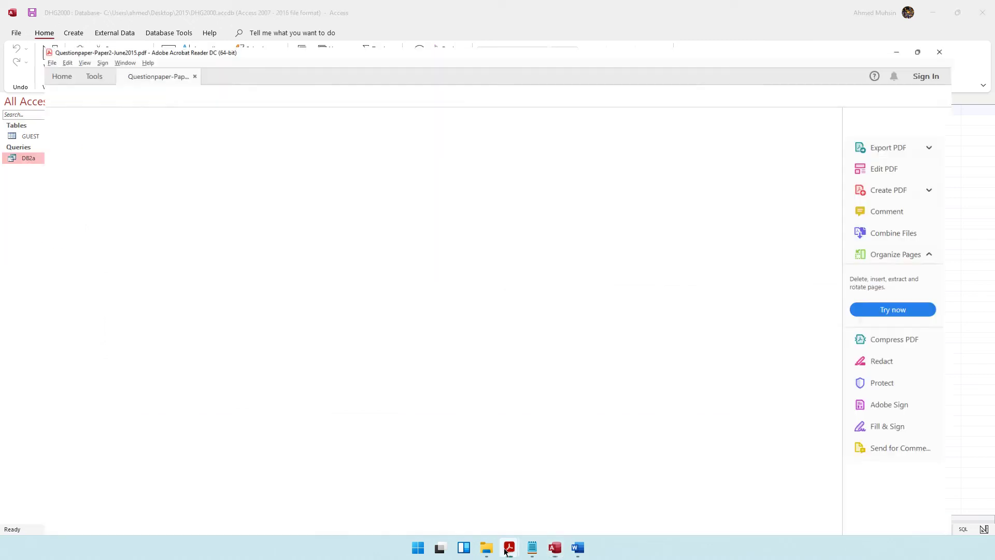
left_click_drag(284, 322, 461, 332)
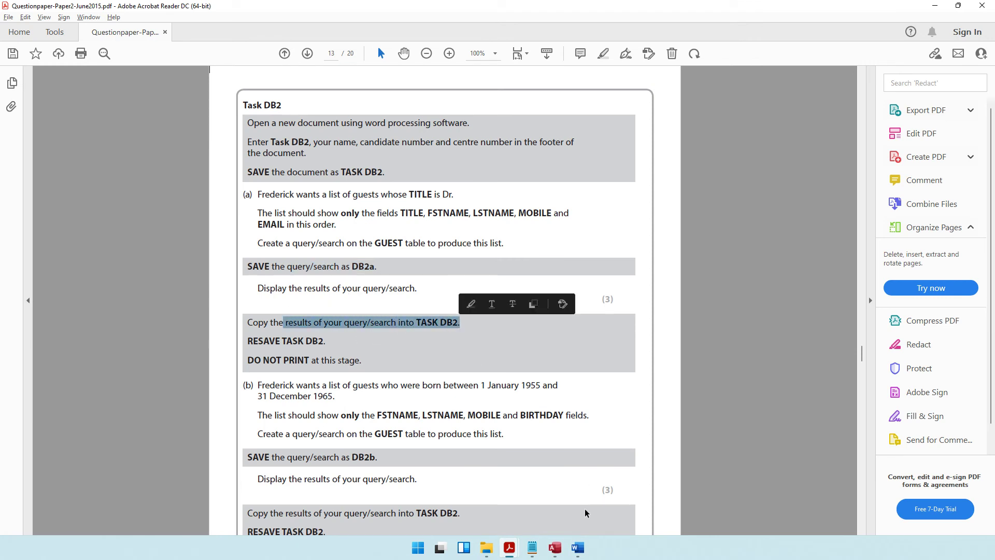
left_click(554, 548)
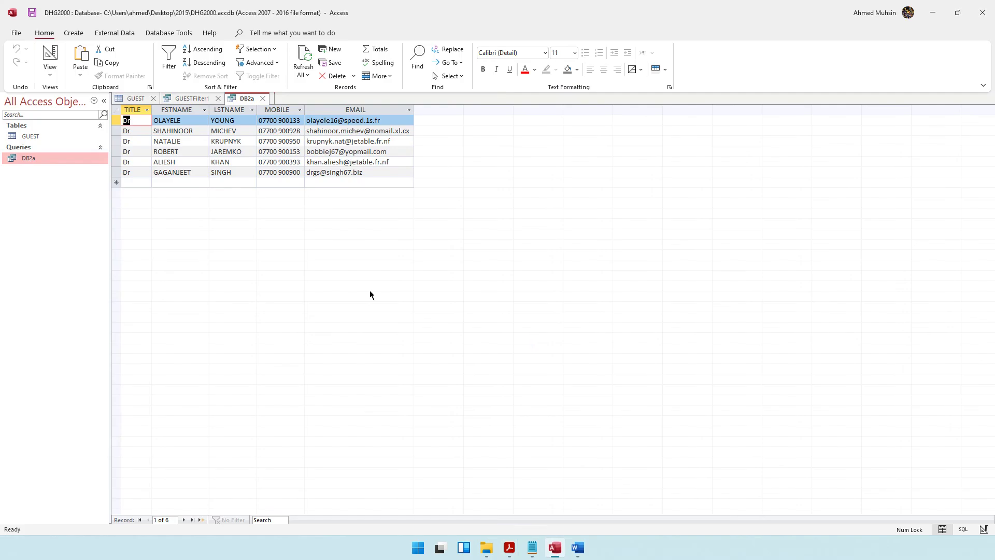
right_click(23, 157)
left_click(45, 270)
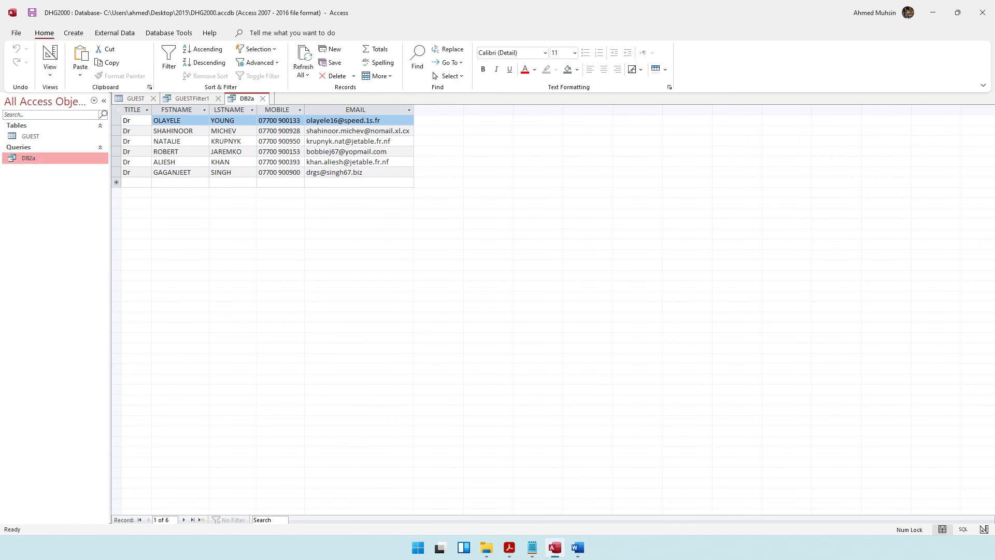
Step: Paste the DB2a query results into the TASK DB2 Word document
left_click(578, 548)
key("ctrl+v")
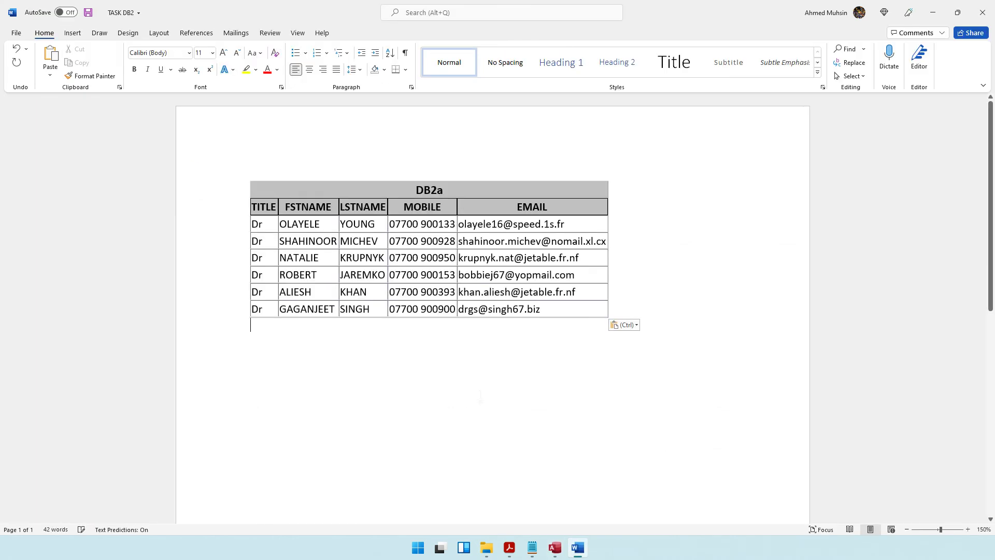
left_click(510, 547)
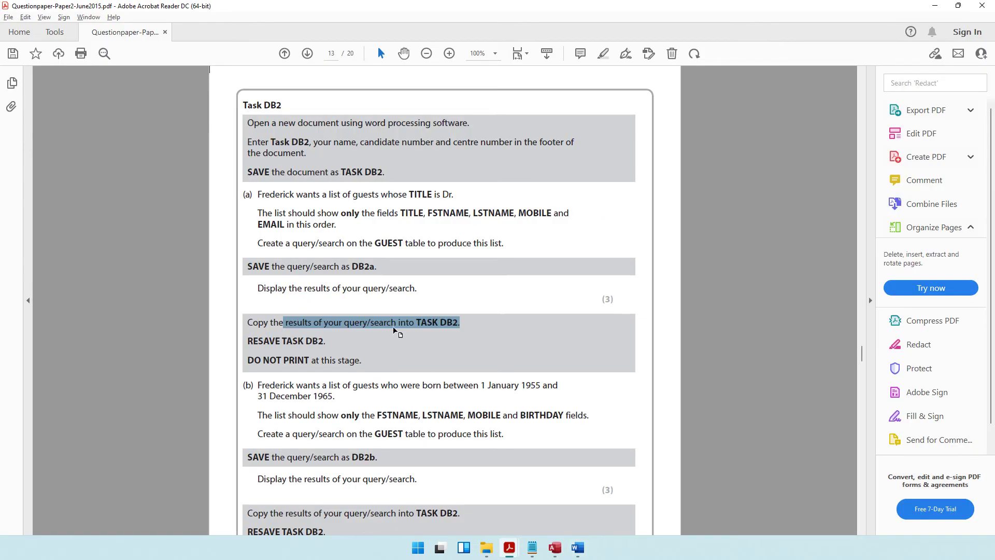
Step: Read part (b) of the question paper, highlighting its 31 December 1965 end date
left_click_drag(284, 260, 353, 263)
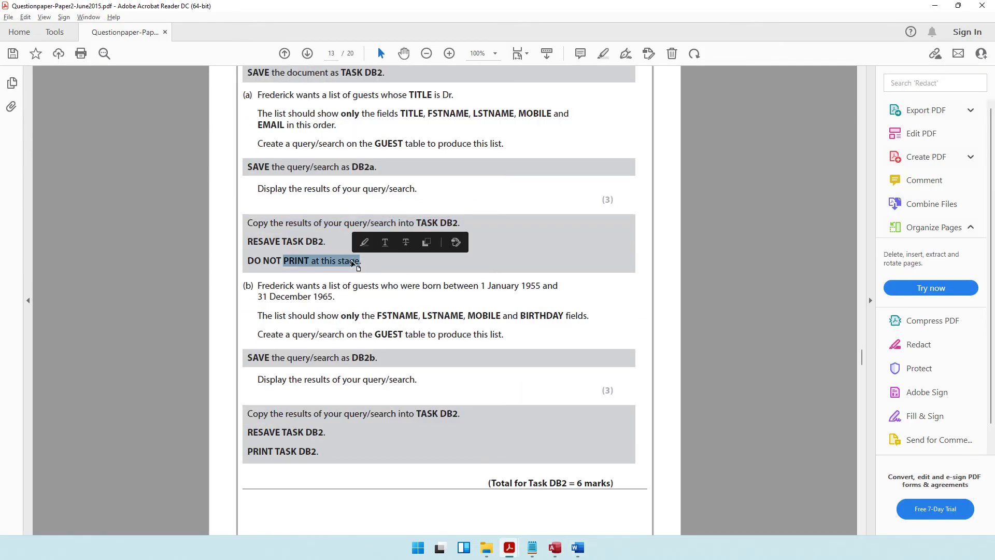
left_click(253, 293)
left_click_drag(283, 285, 527, 301)
left_click_drag(258, 297, 335, 300)
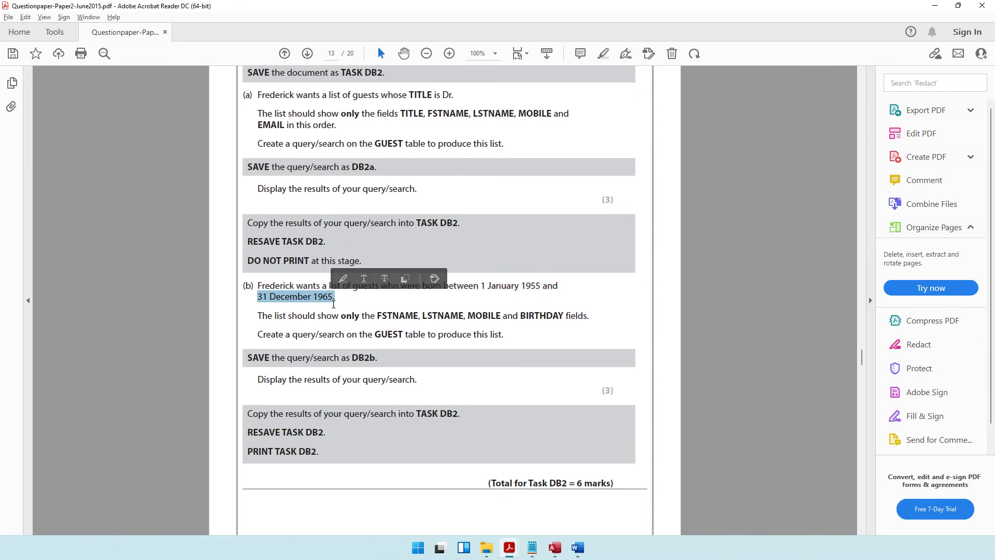
Step: Minimize the question paper and bring the DB2a results in Access back to the front
left_click(935, 7)
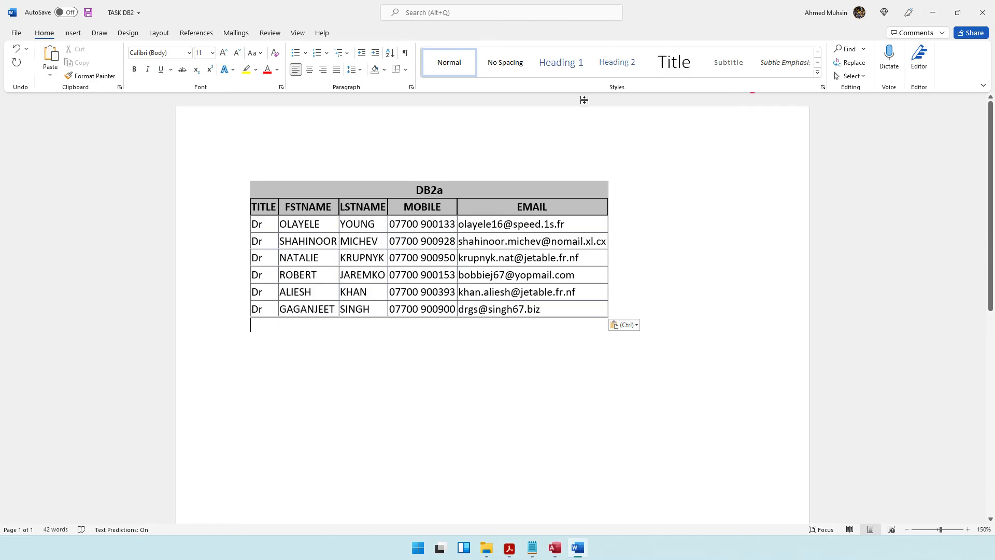
left_click(554, 545)
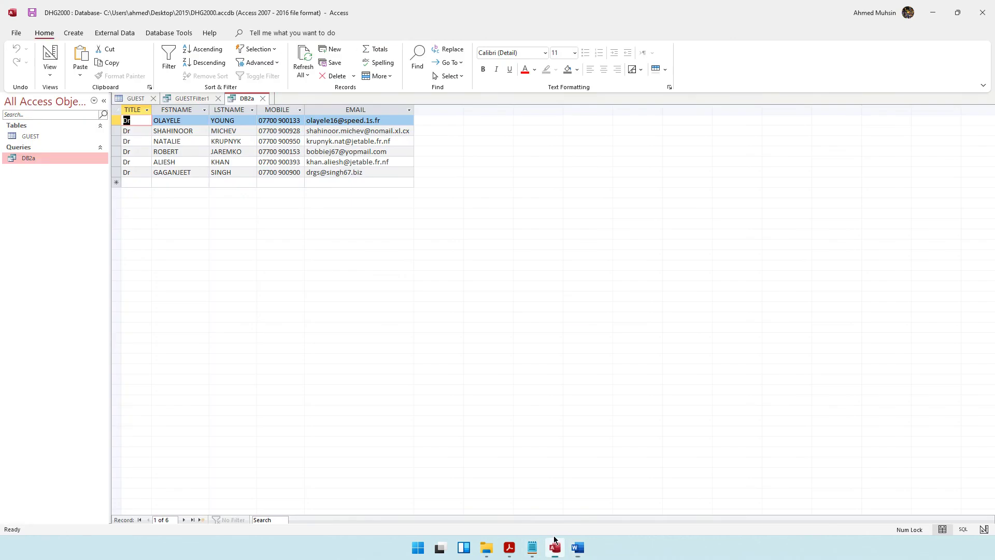
left_click(74, 32)
Step: Start a new query design with the GUEST table added and its field list enlarged
left_click(173, 79)
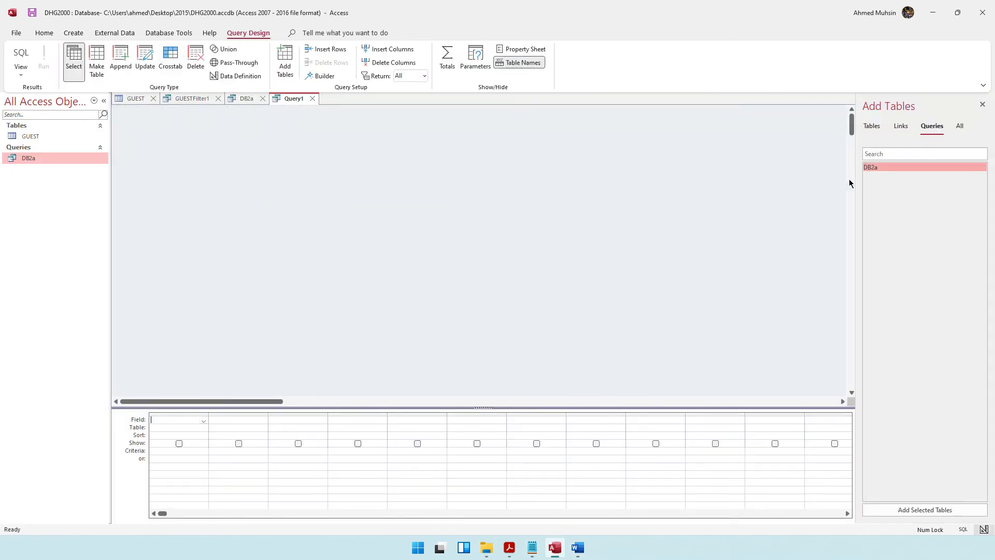
left_click(871, 126)
double_click(871, 168)
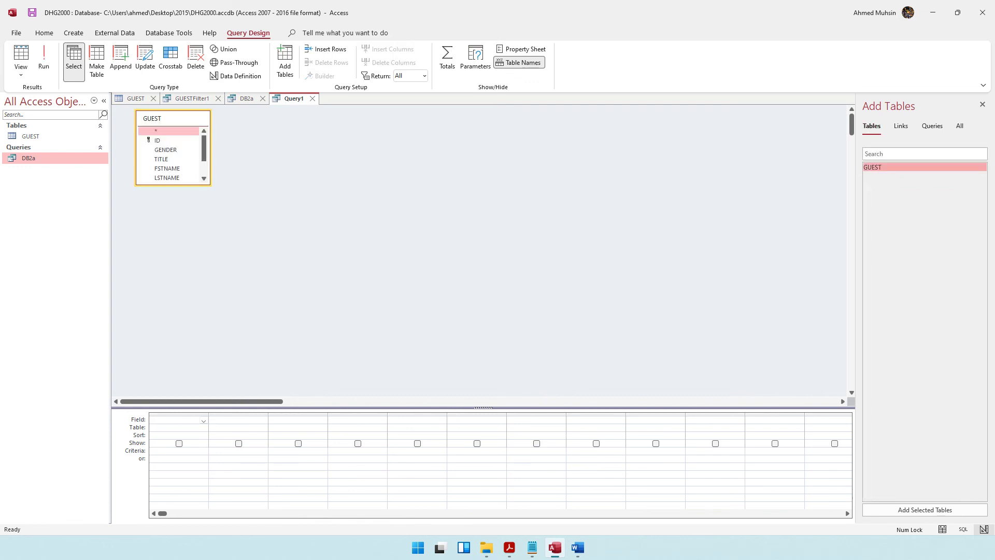
left_click_drag(182, 185, 171, 260)
Step: Add FSTNAME, LSTNAME, MOBILE and BIRTHDAY as the query's four columns
key("alt+Tab")
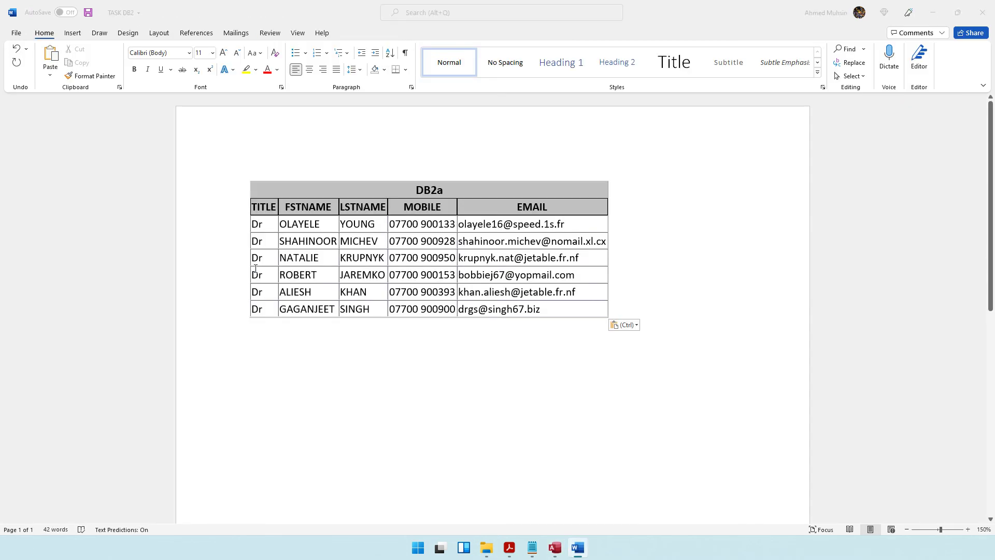
key("alt+Tab")
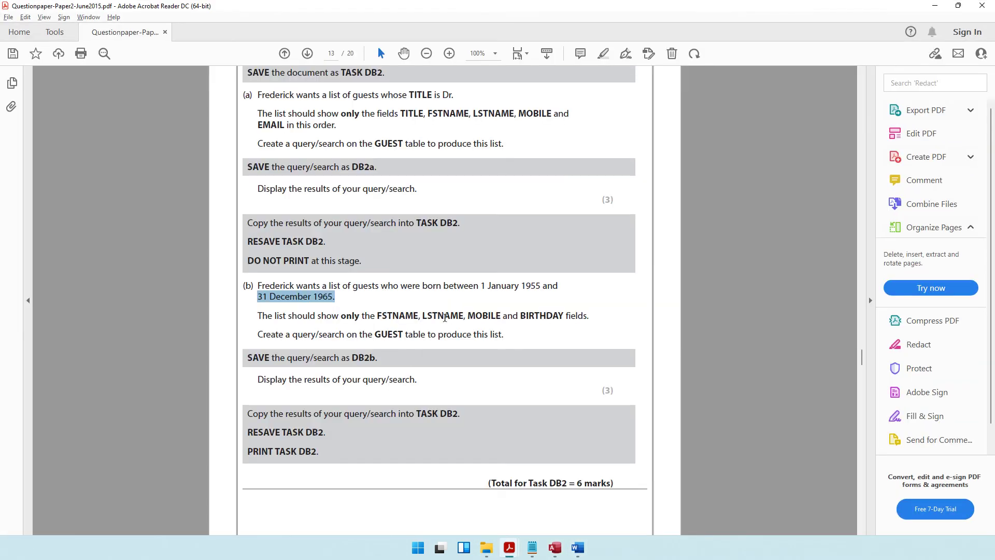
key("alt+Tab")
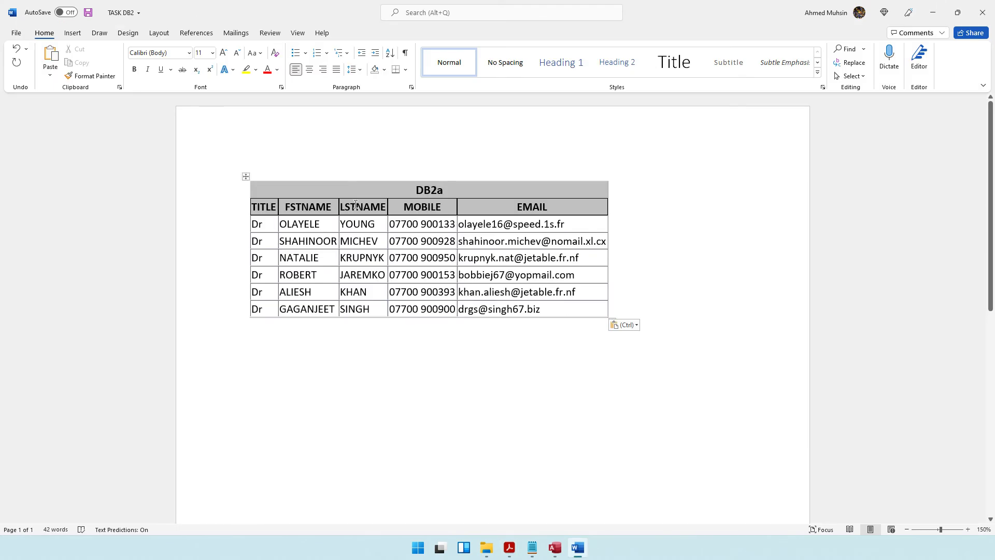
key("alt+Tab")
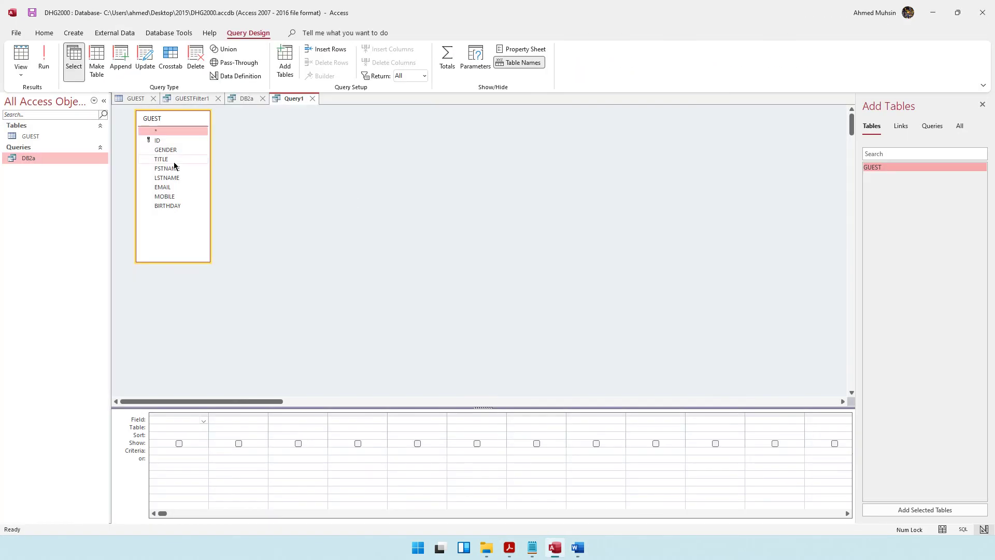
double_click(167, 168)
double_click(166, 178)
left_click(164, 198)
double_click(164, 198)
double_click(162, 206)
Step: Check the part (b) start date, 1 January 1955, in the question paper and return to Access
key("alt+Tab")
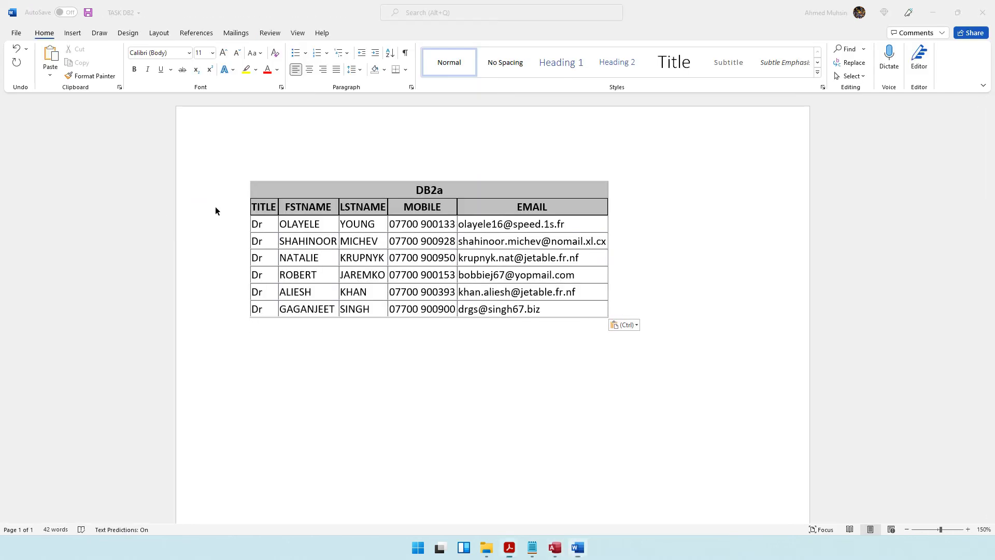
key("alt+Tab")
left_click_drag(463, 289, 529, 295)
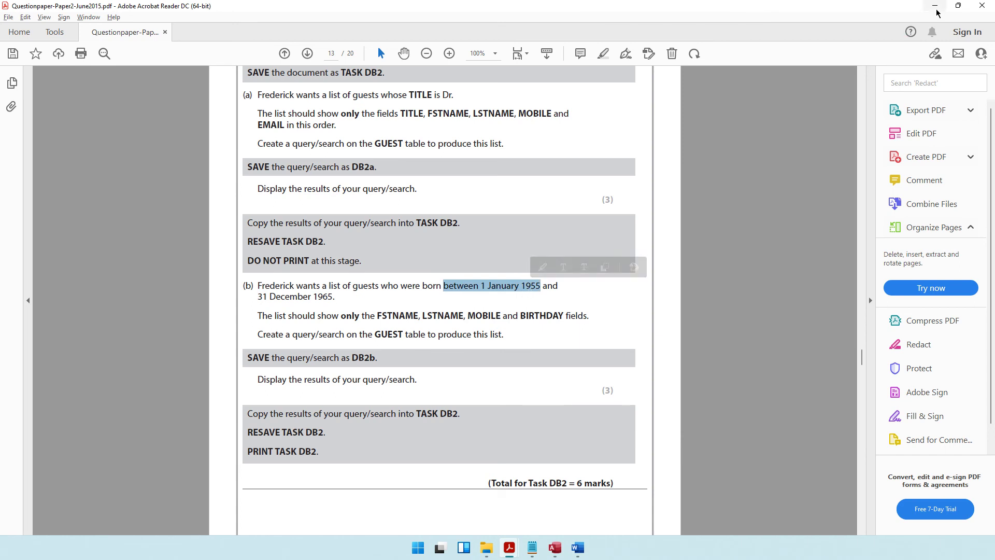
key("alt+Tab")
left_click(554, 547)
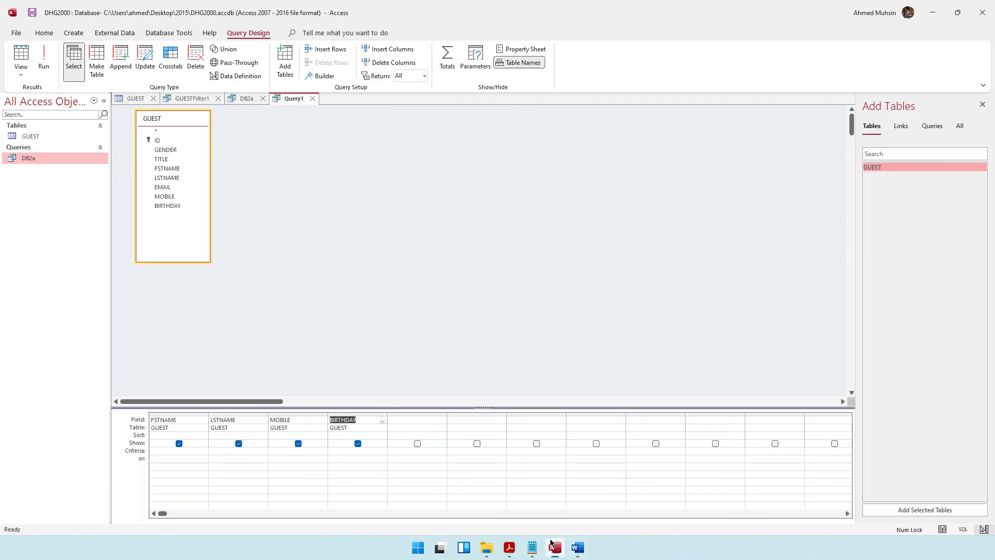
Step: Set the BIRTHDAY criteria to Between 1/1/1955 AND 12/31/1965 and widen the column
left_click(349, 457)
type("Between ")
type("1/1/1955 AND ")
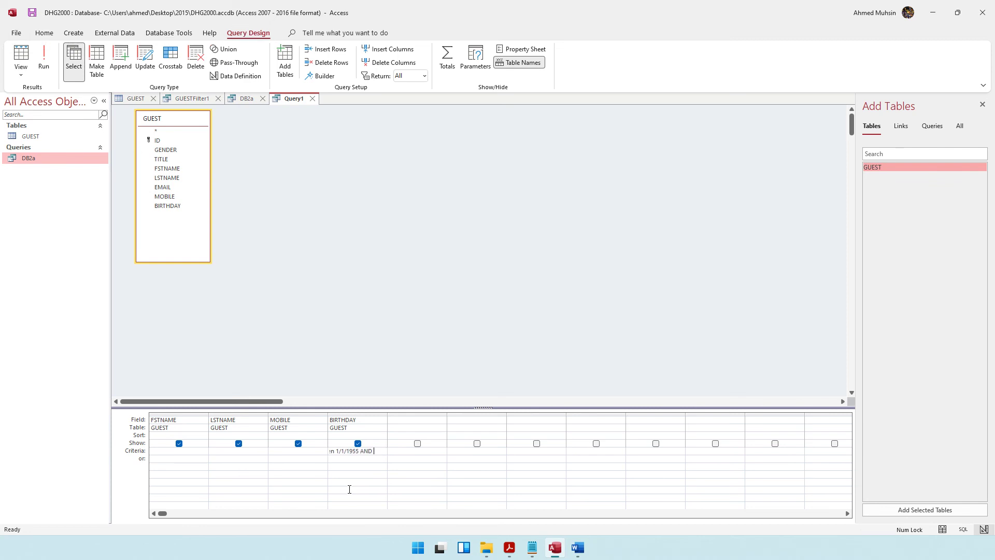
type("12/31/")
left_click_drag(388, 414, 444, 414)
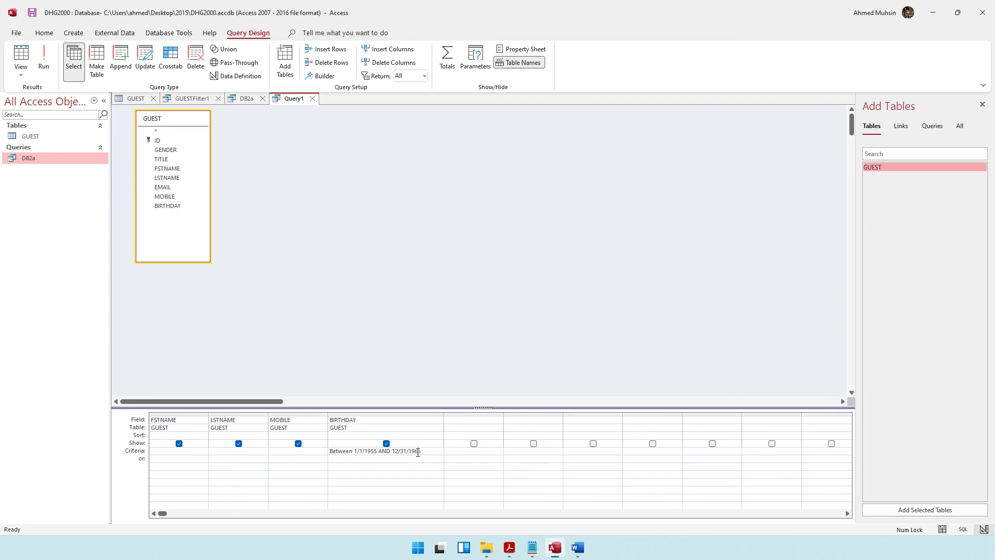
Step: Review the part (b) required fields in the question paper, then run the query
left_click(510, 547)
left_click(326, 319)
left_click_drag(326, 318, 472, 336)
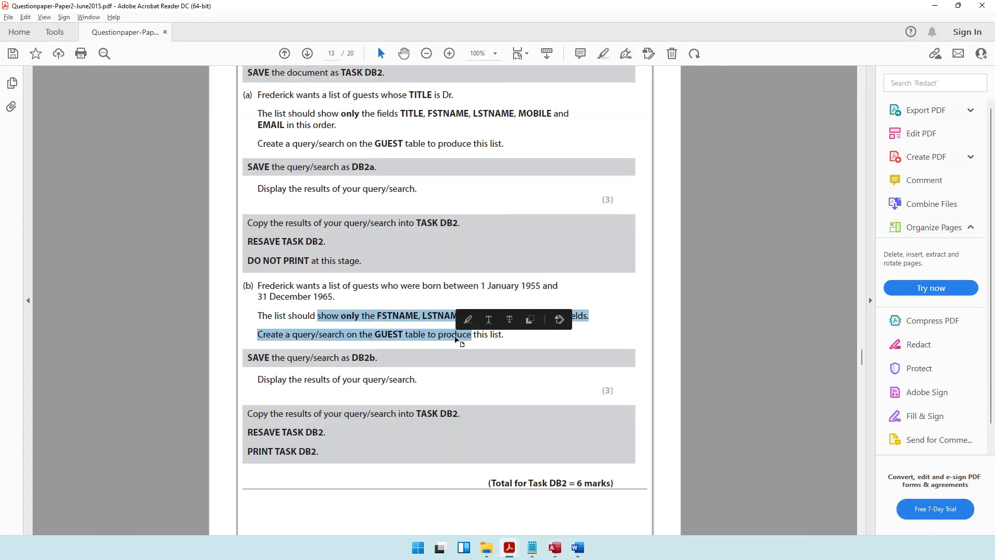
left_click(403, 360)
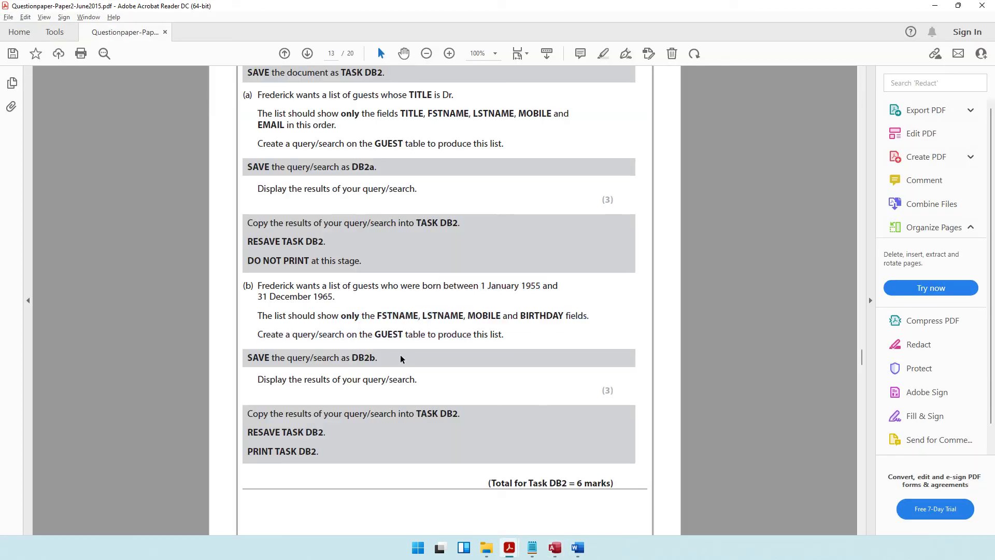
left_click(935, 6)
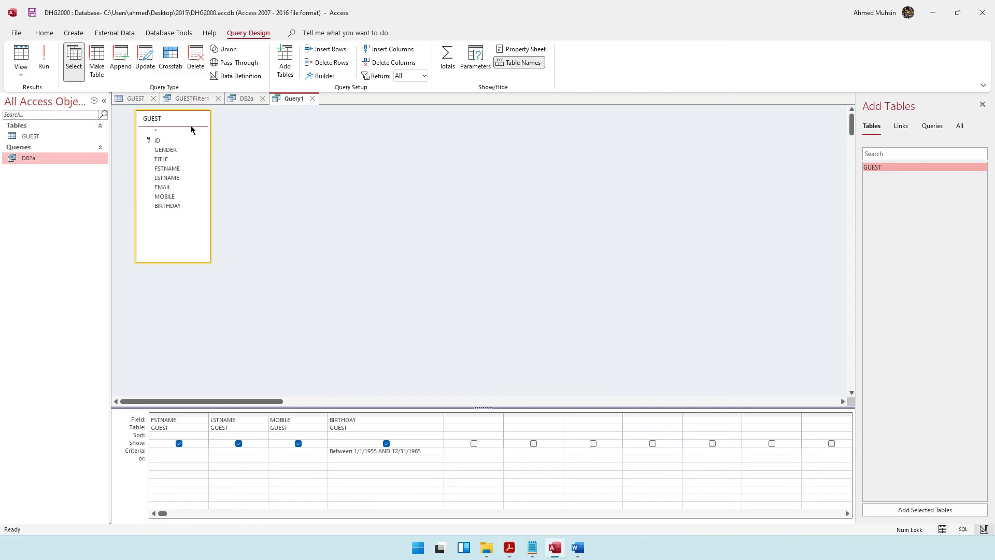
left_click(45, 66)
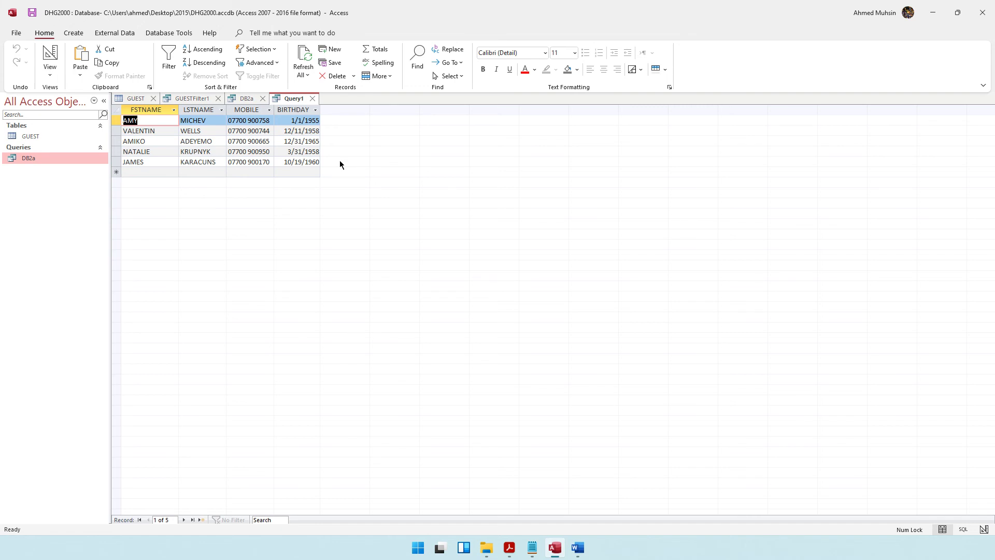
Step: Read the question paper's instructions to save the query as DB2b and display its results
left_click(510, 547)
left_click_drag(313, 357, 365, 361)
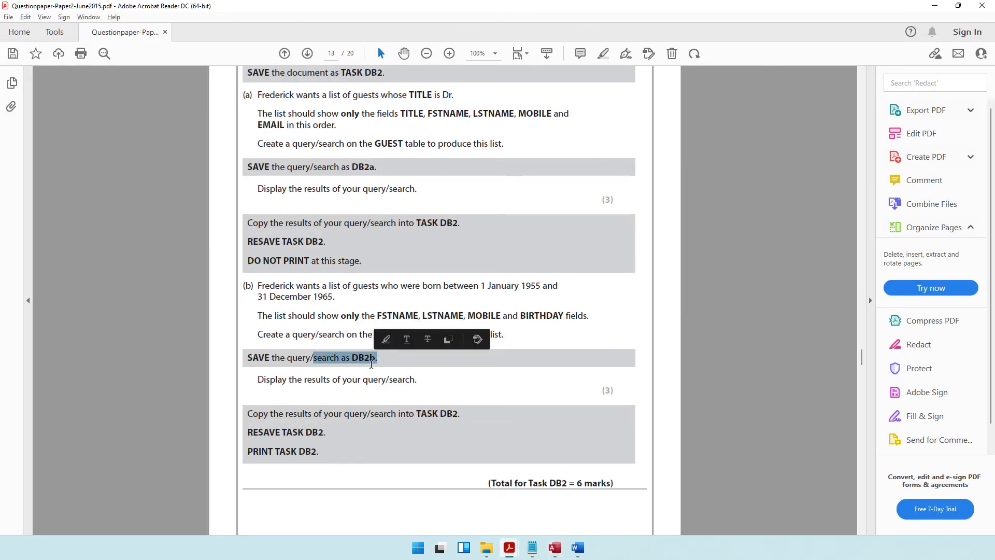
left_click_drag(289, 379, 396, 384)
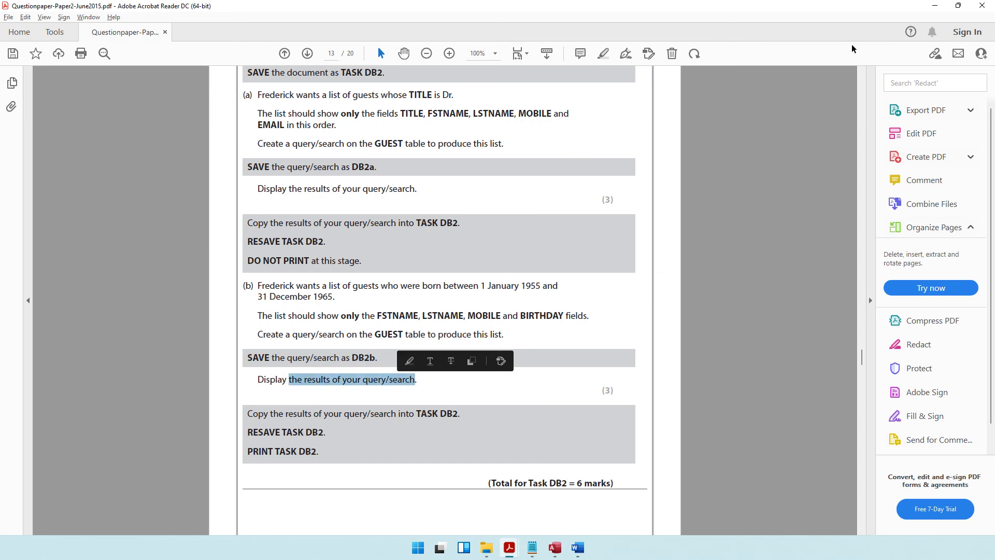
key("alt+Tab")
Step: Save the query as DB2b and select it in the navigation pane
left_click(35, 16)
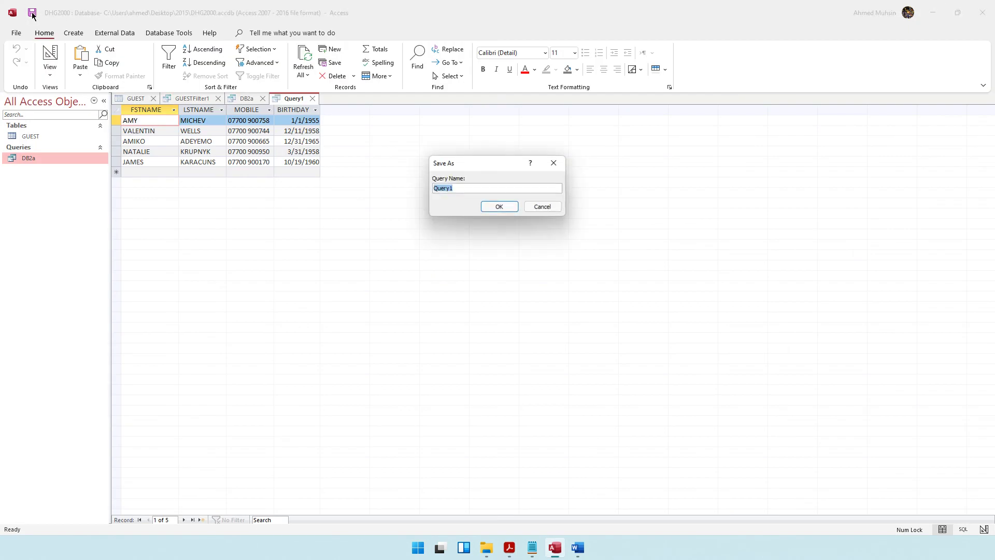
type("DB2b")
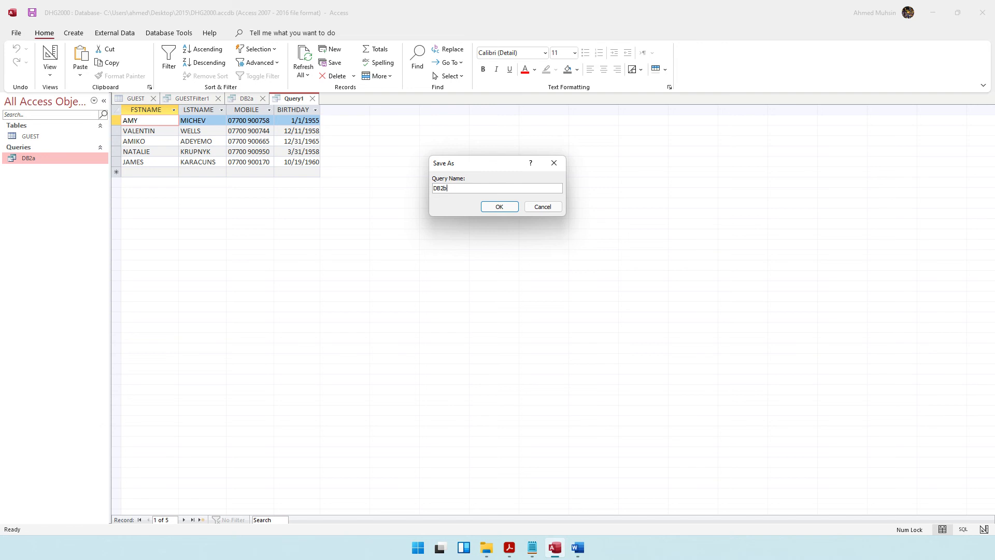
key("Return")
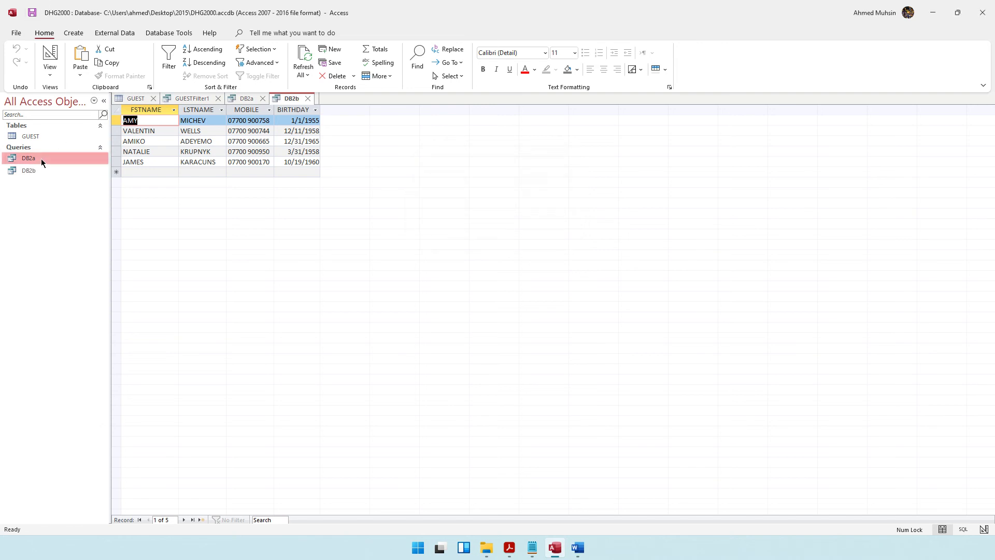
left_click(35, 170)
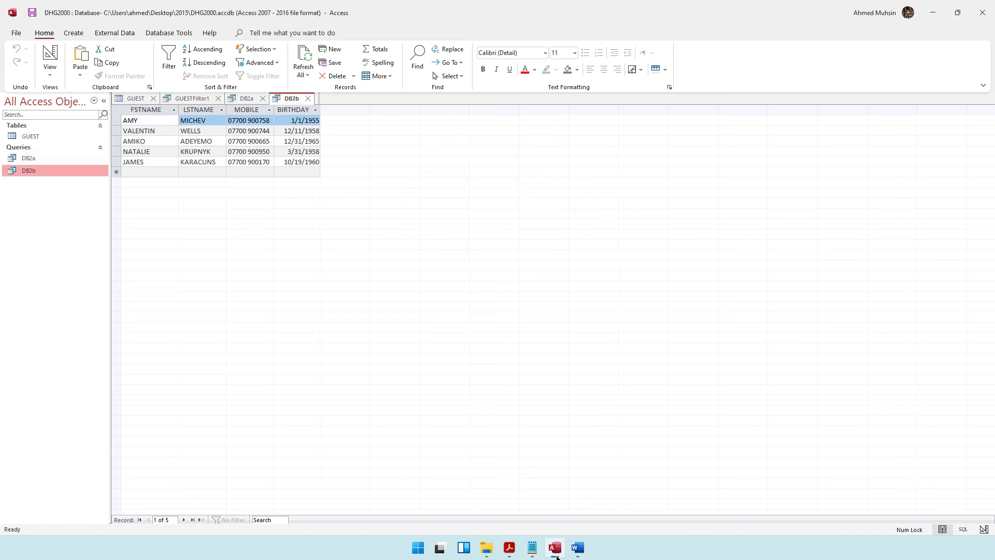
Step: Highlight the question paper's instruction to copy the results into TASK DB2
left_click(510, 547)
left_click(314, 420)
left_click_drag(314, 420, 463, 429)
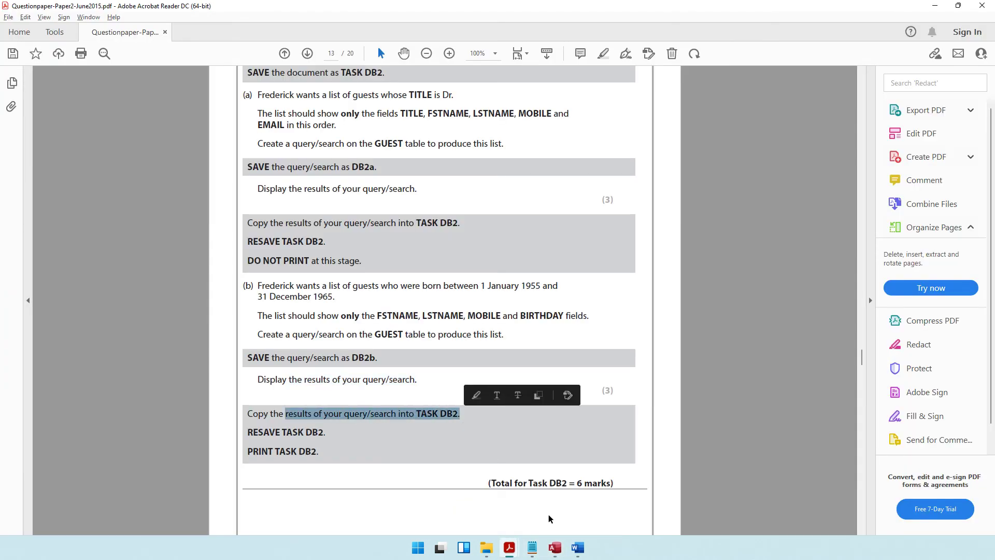
left_click(554, 548)
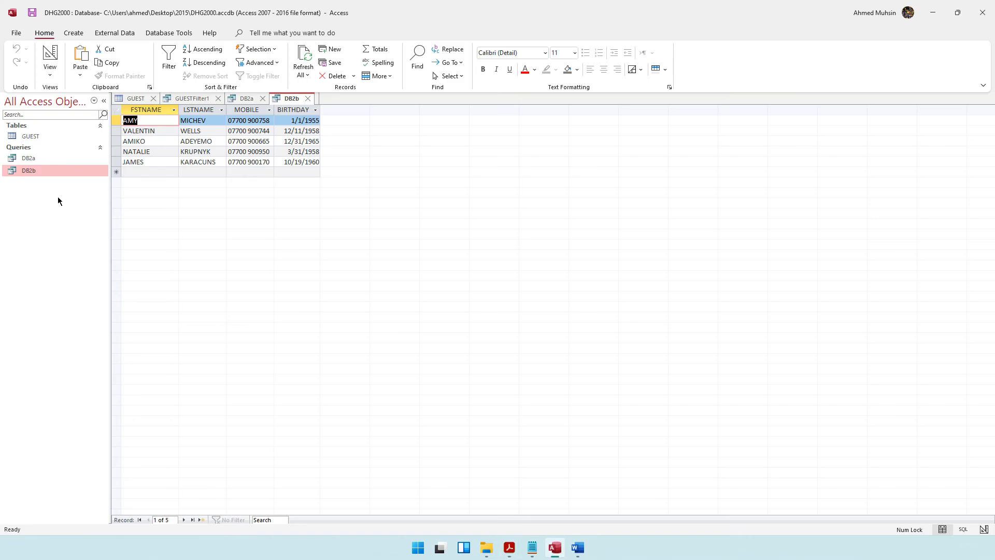
Step: Copy the DB2b query and paste its five-guest results below the DB2a table in TASK DB2
right_click(72, 171)
left_click(96, 285)
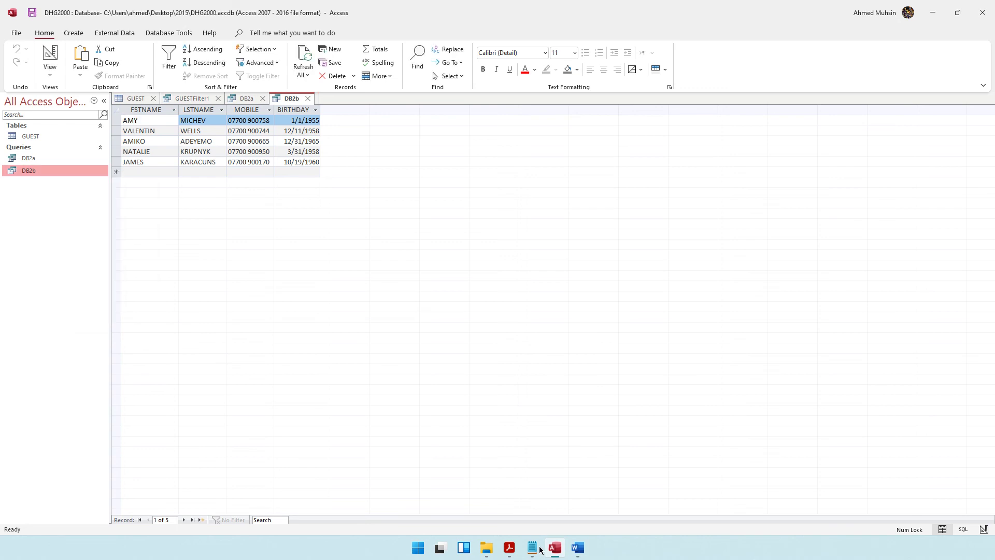
left_click(579, 548)
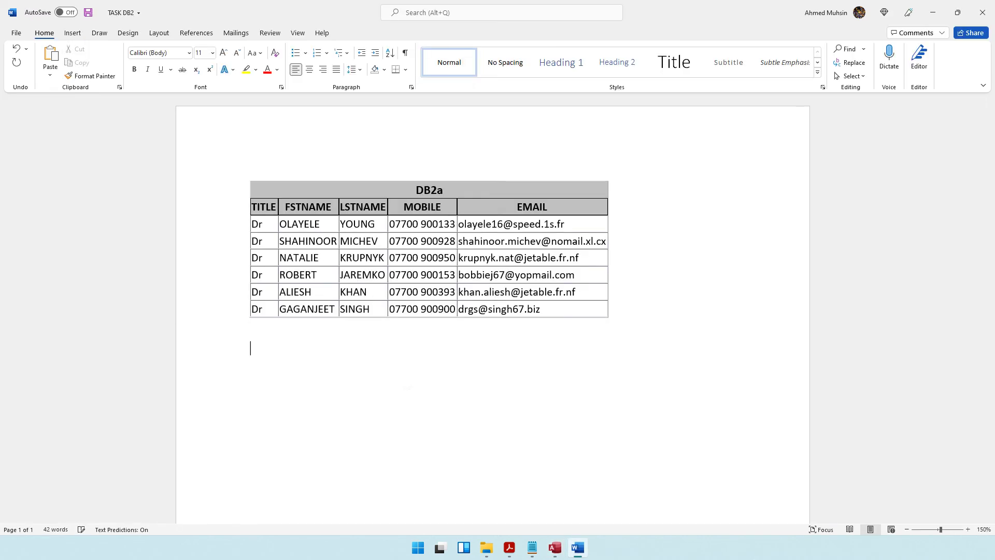
key("ctrl+v")
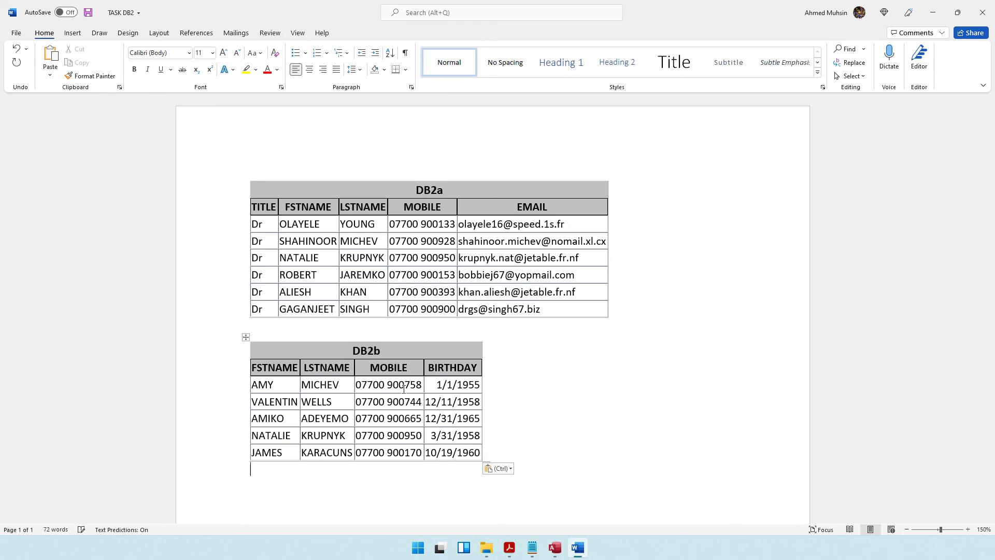
left_click(509, 548)
scroll(470, 393, "down", 5)
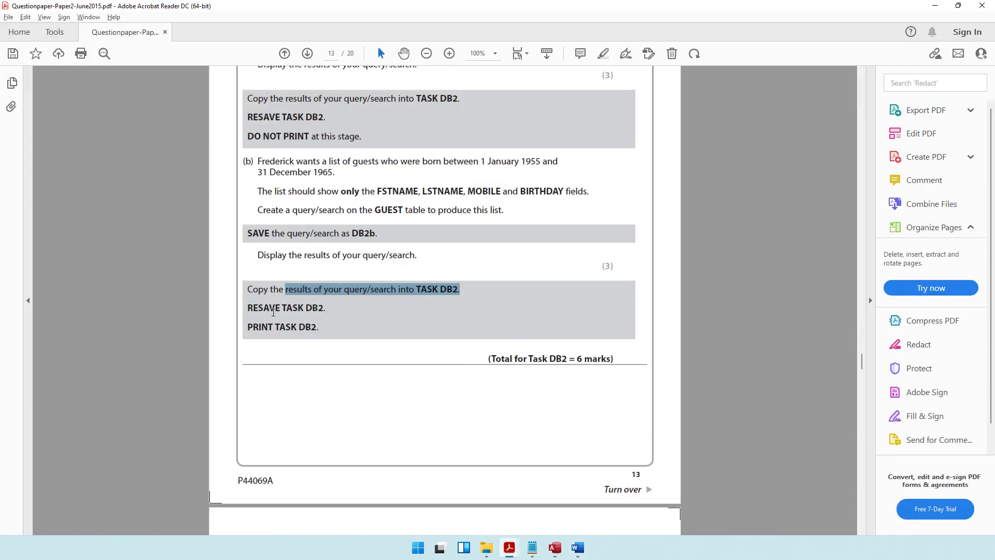
Step: Save TASK DB2, check its print preview, and close the Word document
left_click_drag(247, 308, 351, 313)
left_click_drag(248, 327, 318, 330)
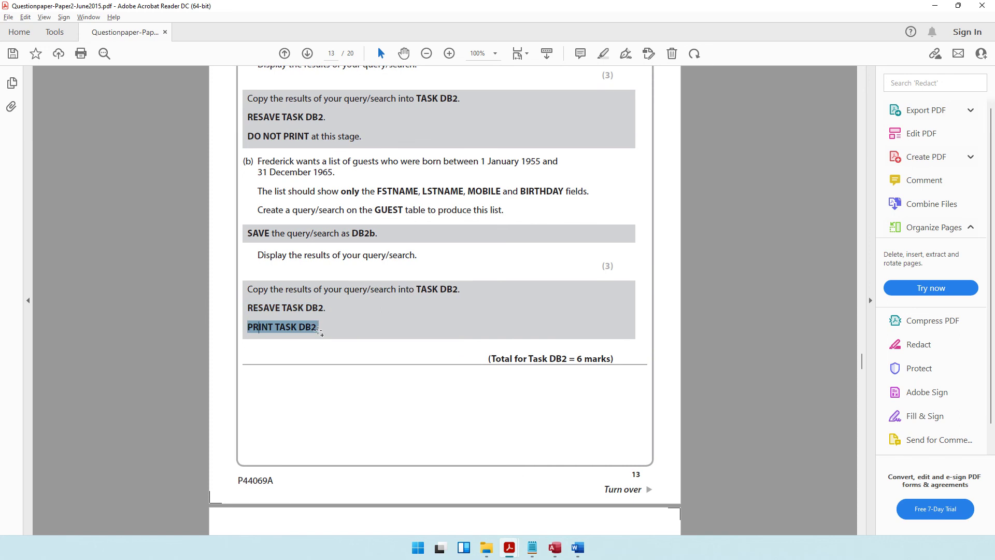
left_click(578, 548)
left_click(90, 15)
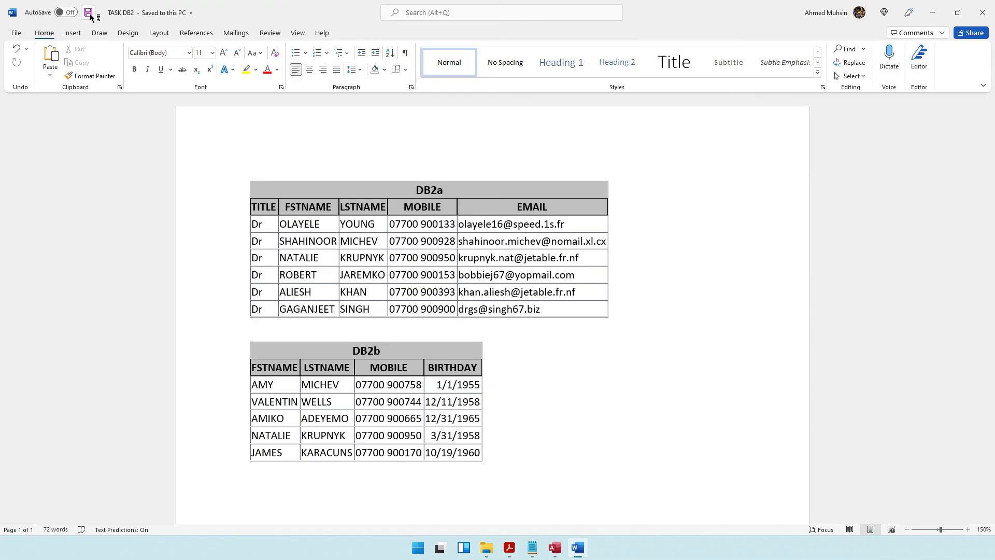
key("ctrl+p")
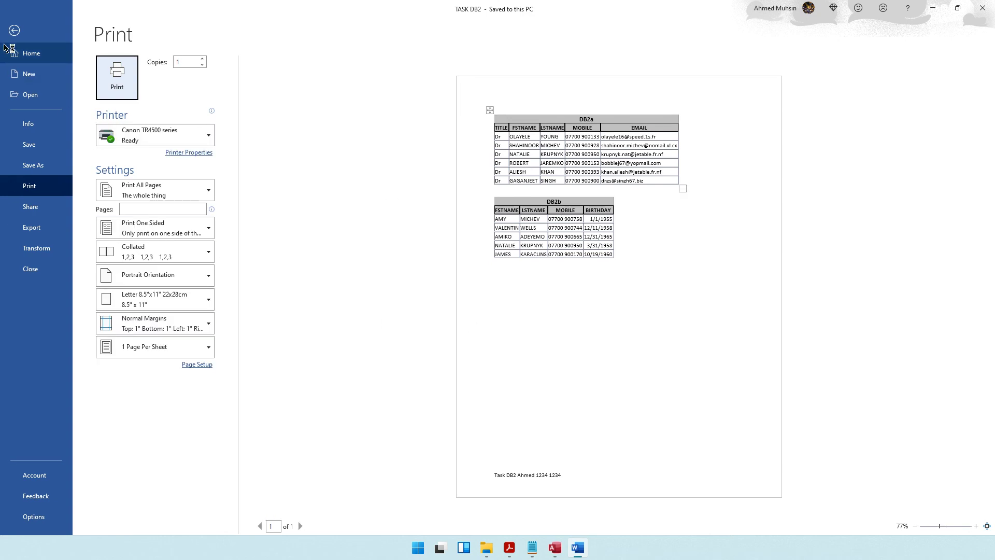
left_click(14, 30)
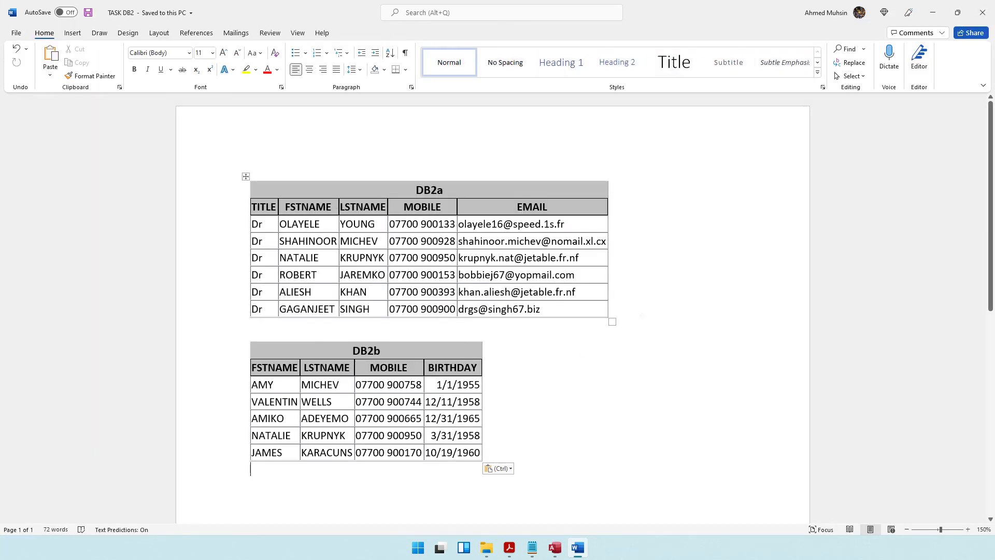
left_click(984, 17)
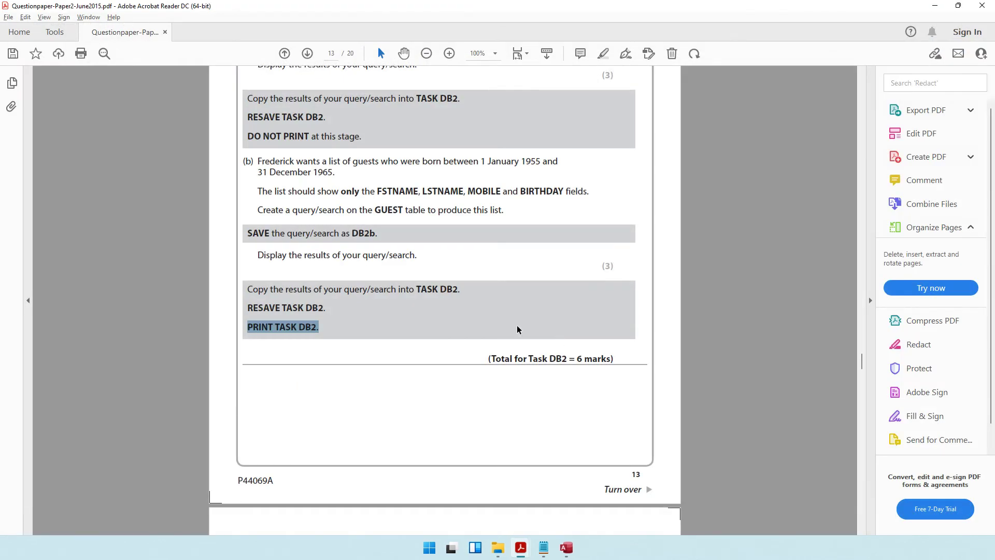
scroll(517, 329, "down", 5)
Step: Highlight the Task DB3 instructions to open TEMPLATE, add a Task DB3 footer and save as TASK DB3
scroll(517, 325, "down", 4)
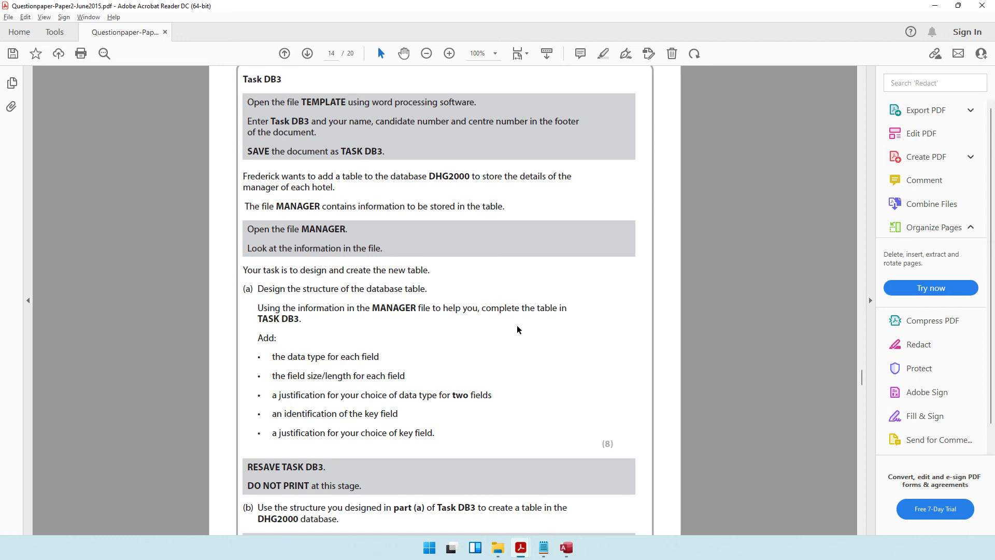
scroll(517, 329, "up", 1)
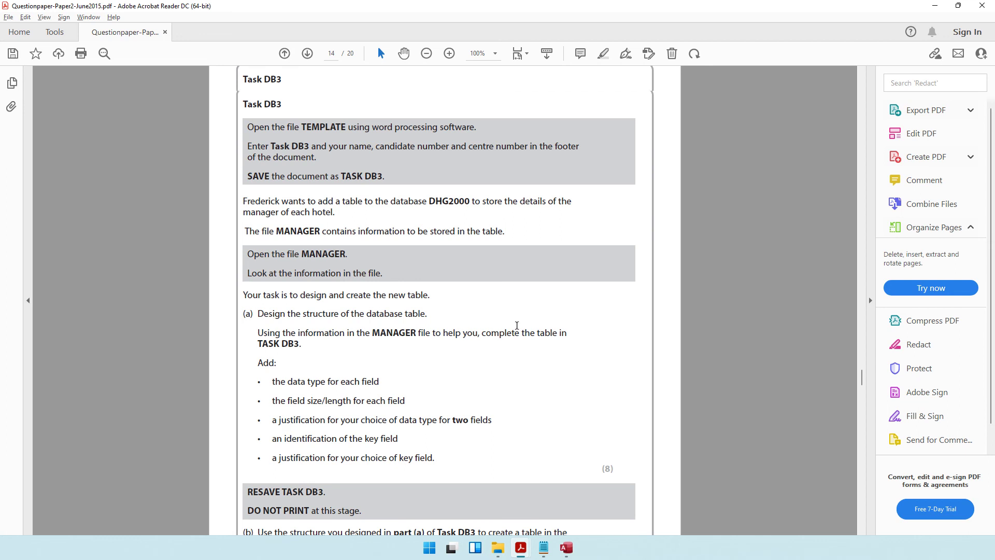
left_click_drag(270, 129, 494, 148)
left_click(277, 148)
left_click_drag(277, 148, 311, 148)
left_click(326, 148)
double_click(561, 148)
left_click_drag(271, 178, 386, 180)
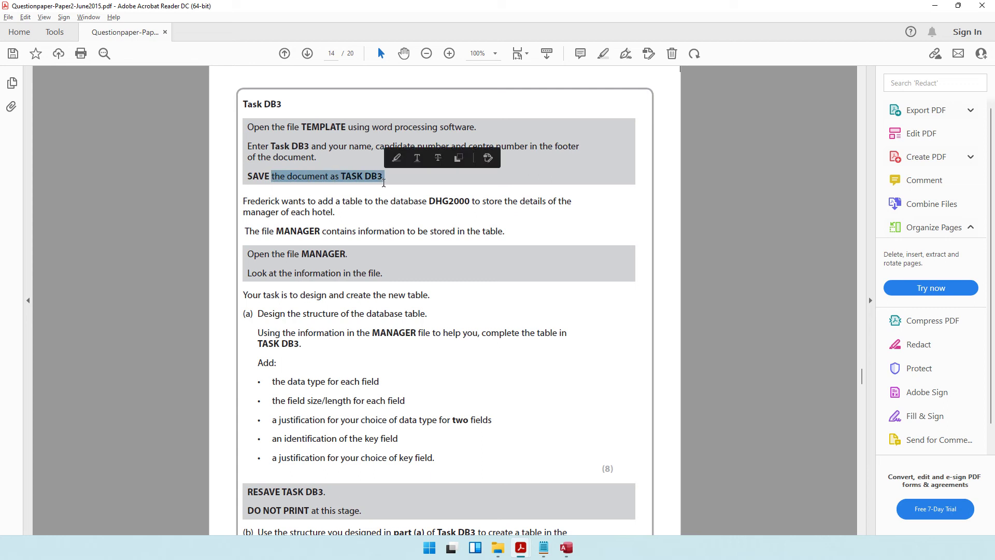
left_click(496, 548)
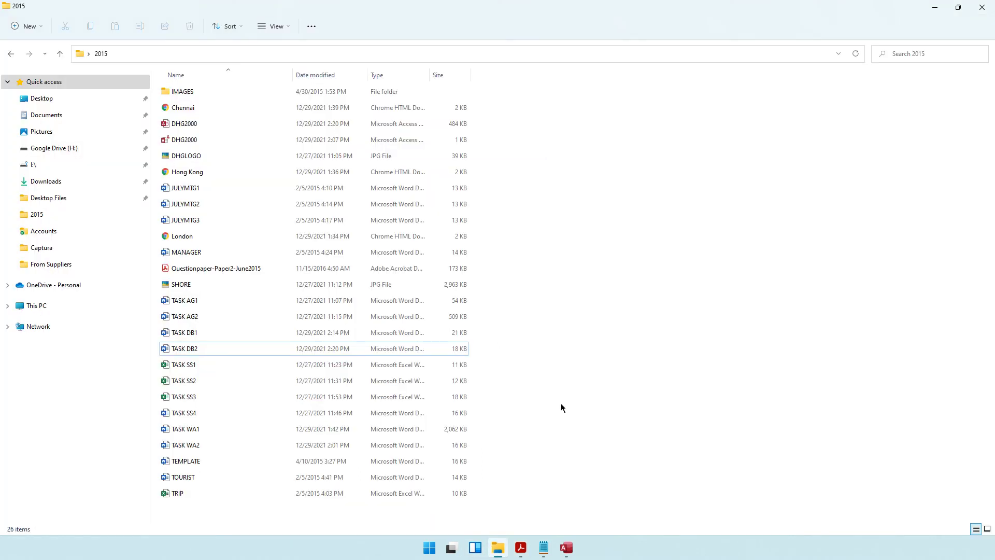
Step: Open TEMPLATE and add a footer reading Task DB3 with the candidate's name and numbers
double_click(205, 462)
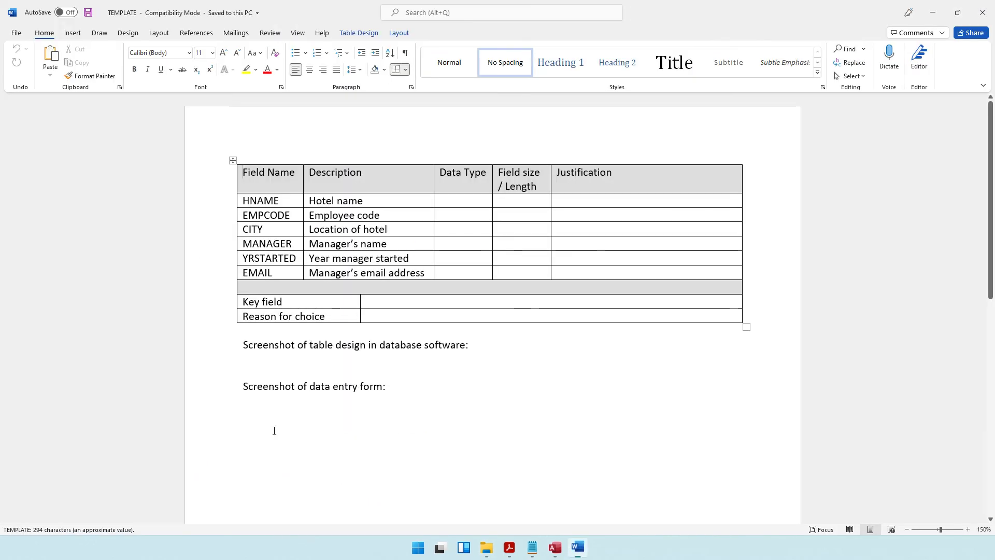
scroll(462, 313, "down", 10)
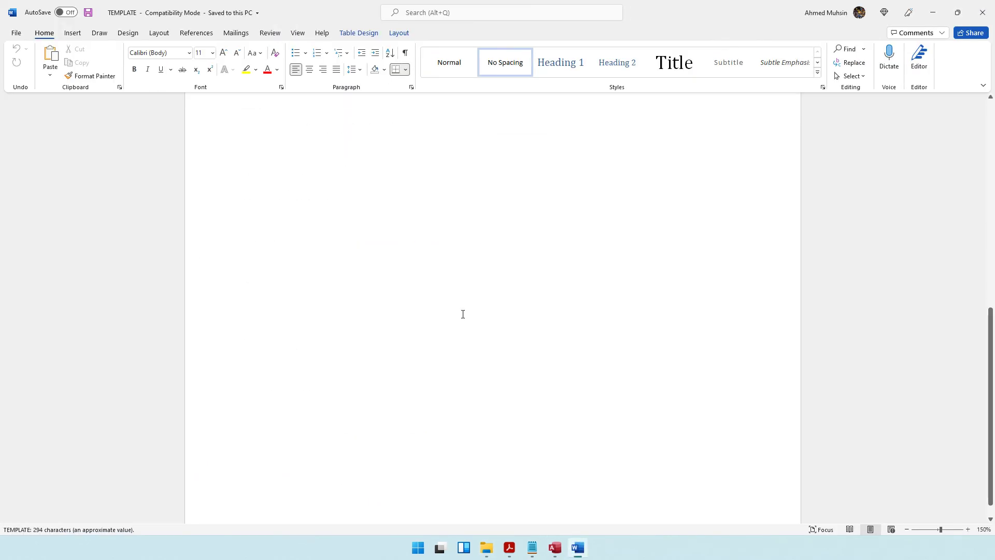
double_click(380, 487)
type("Tas")
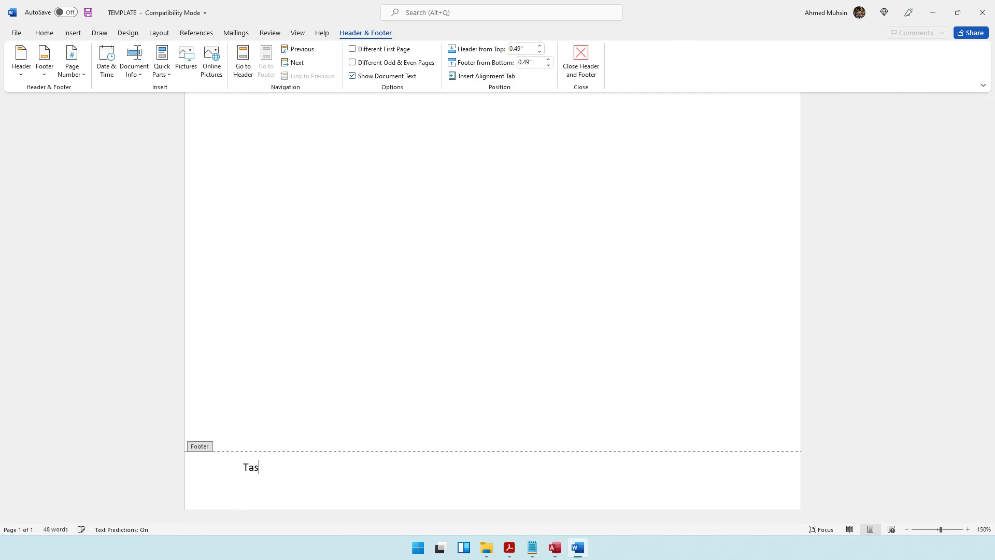
type("k DB3 Ahmed ")
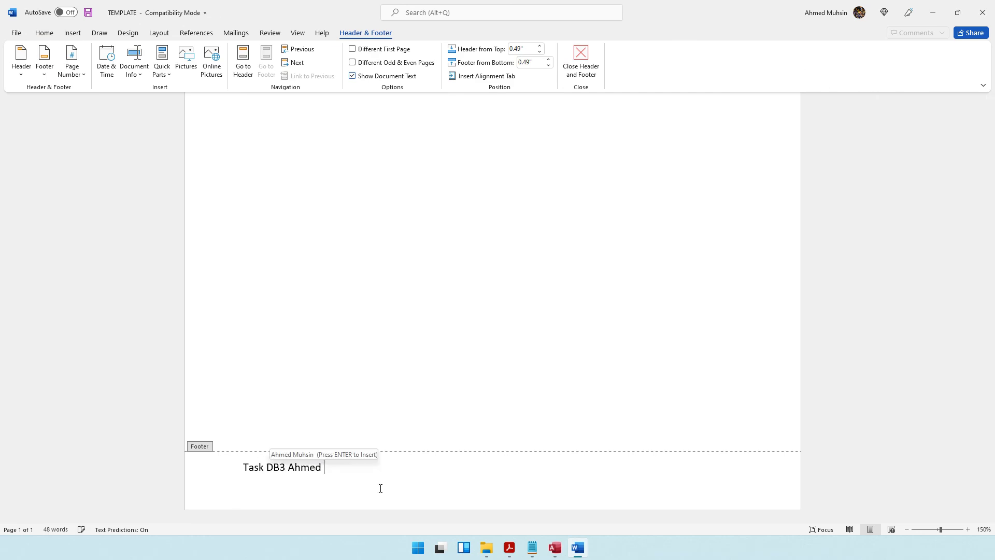
type("1234 123")
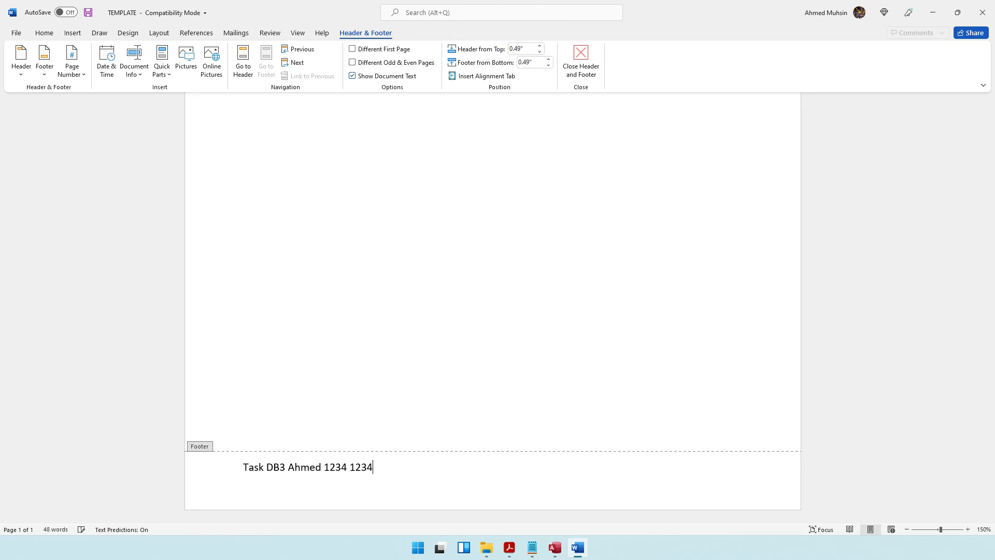
left_click(589, 65)
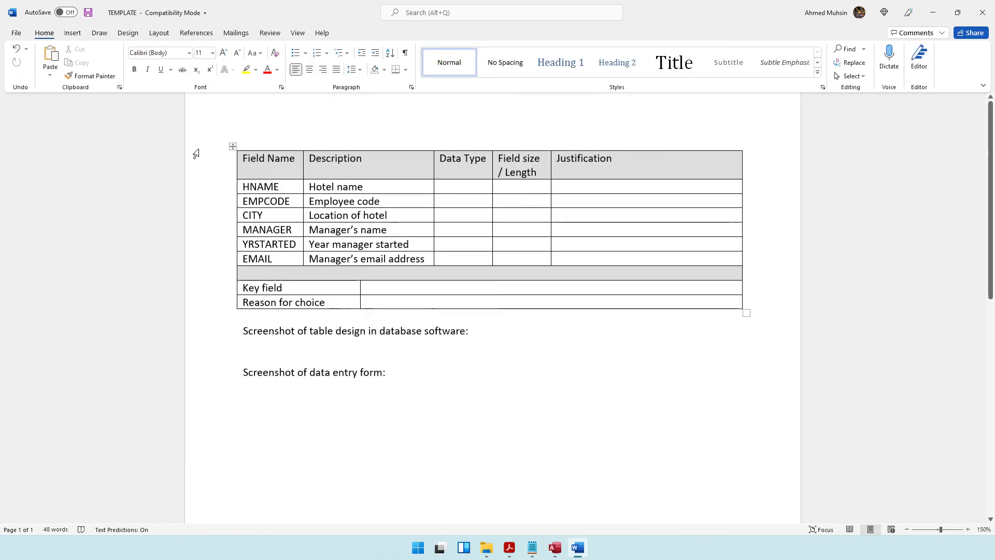
Step: Save the document as TASK DB3, upgrading it to the newer Word format
left_click(16, 33)
left_click(33, 165)
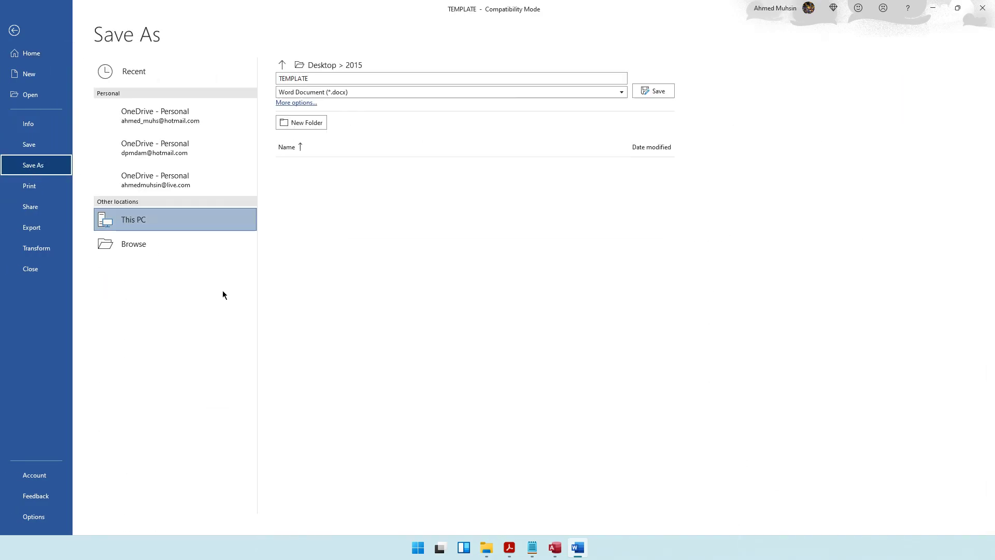
left_click(155, 273)
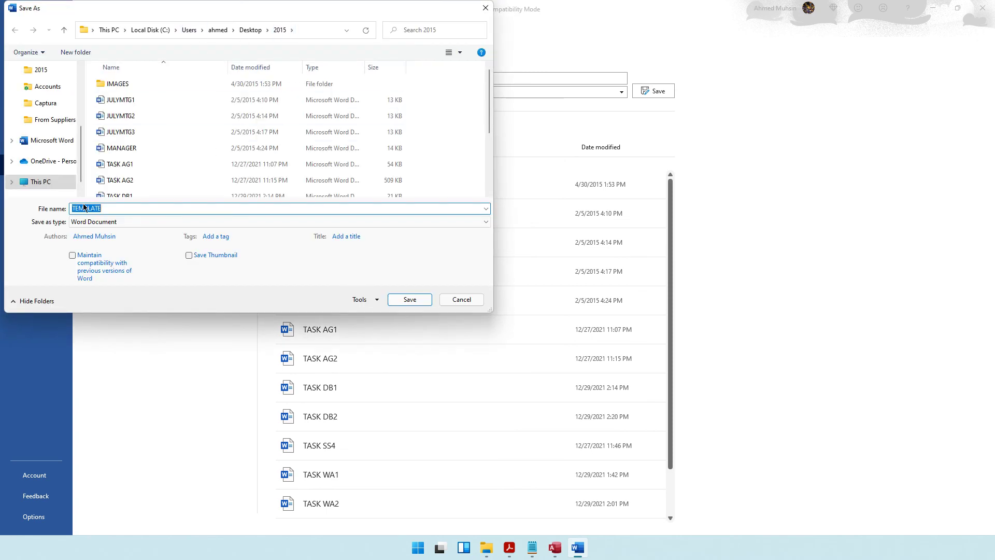
type("TASK DB3")
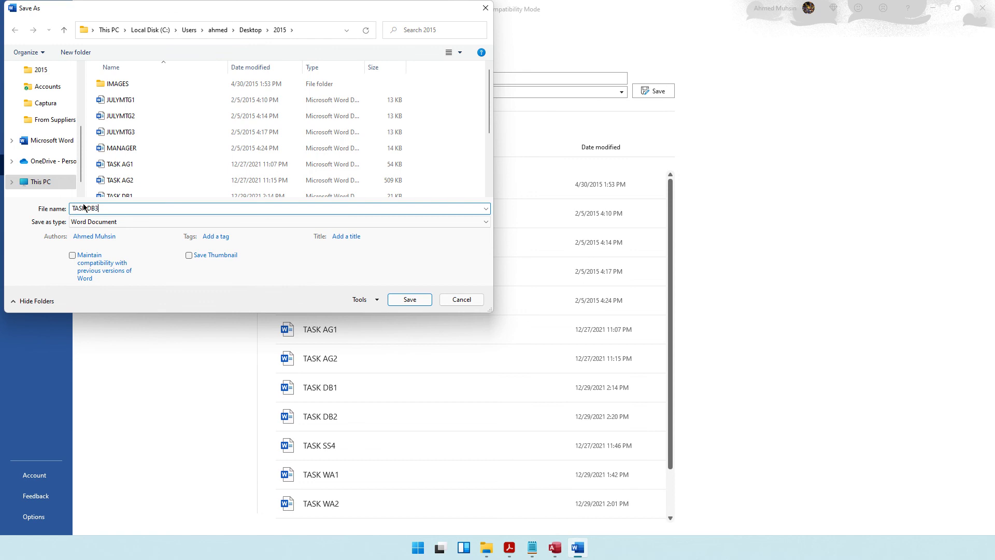
key("Return")
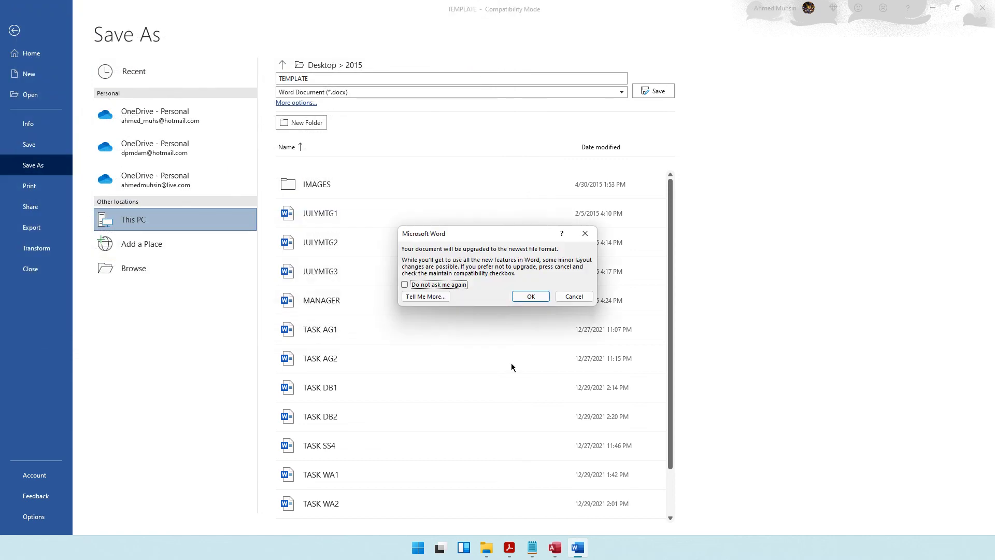
left_click(531, 298)
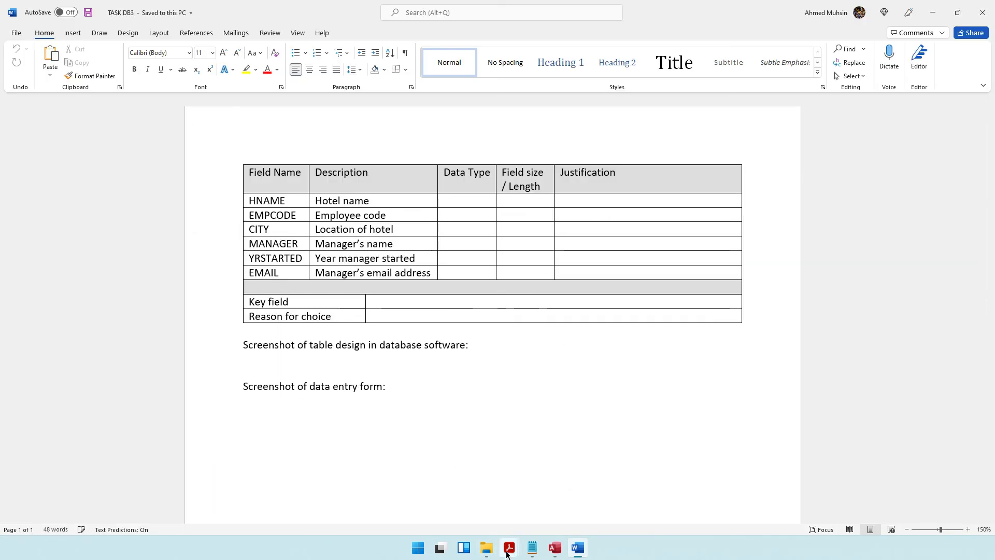
left_click(509, 547)
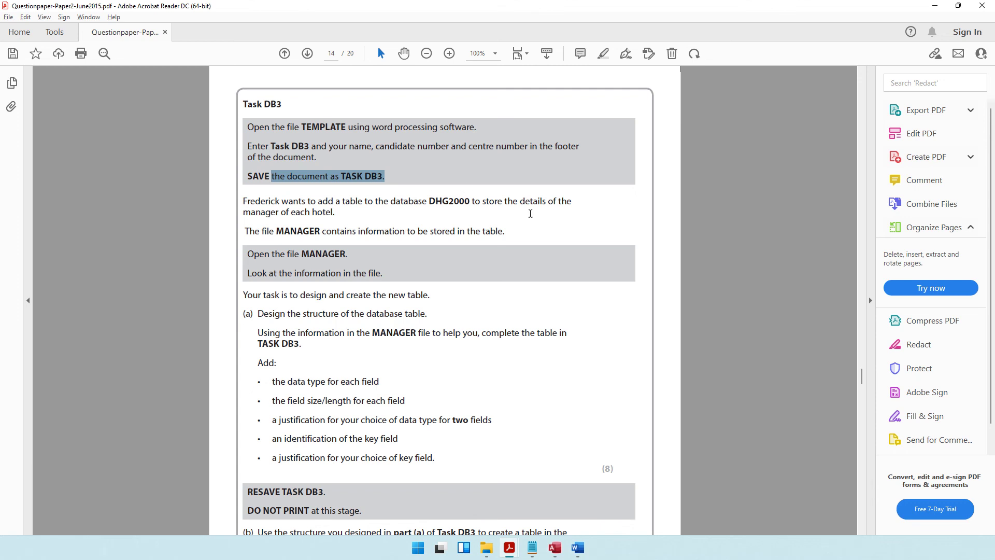
Step: Highlight the Task DB3 lines about each hotel and inspecting the MANAGER file
left_click_drag(291, 213, 504, 236)
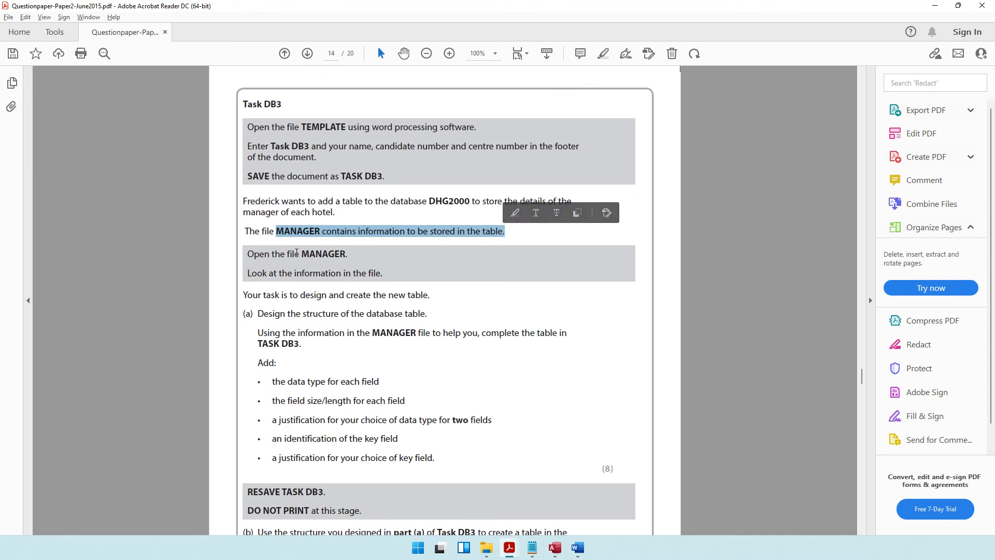
double_click(292, 254)
left_click_drag(322, 255, 347, 256)
left_click_drag(269, 274, 381, 274)
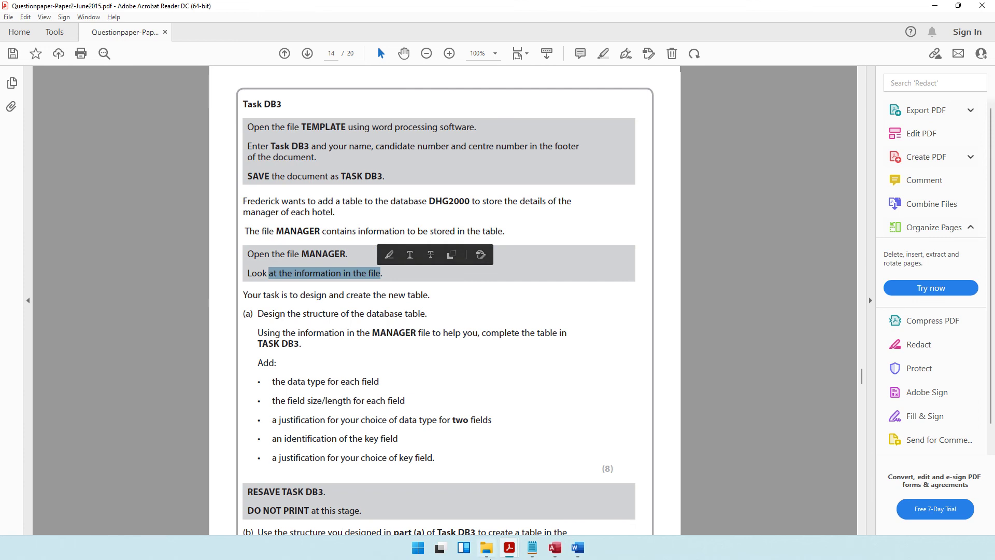
left_click(486, 547)
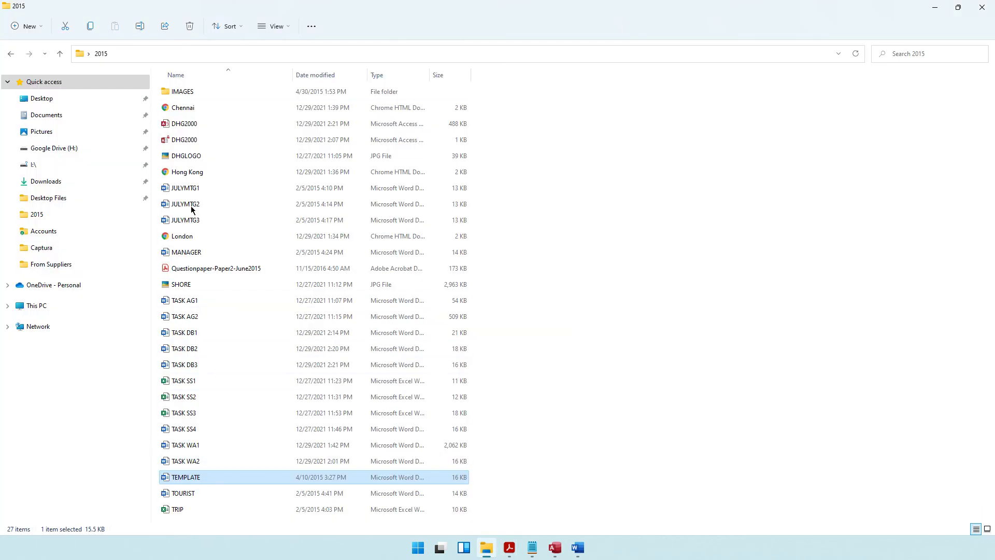
Step: Open the MANAGER data file and inspect its Temple View row
double_click(186, 252)
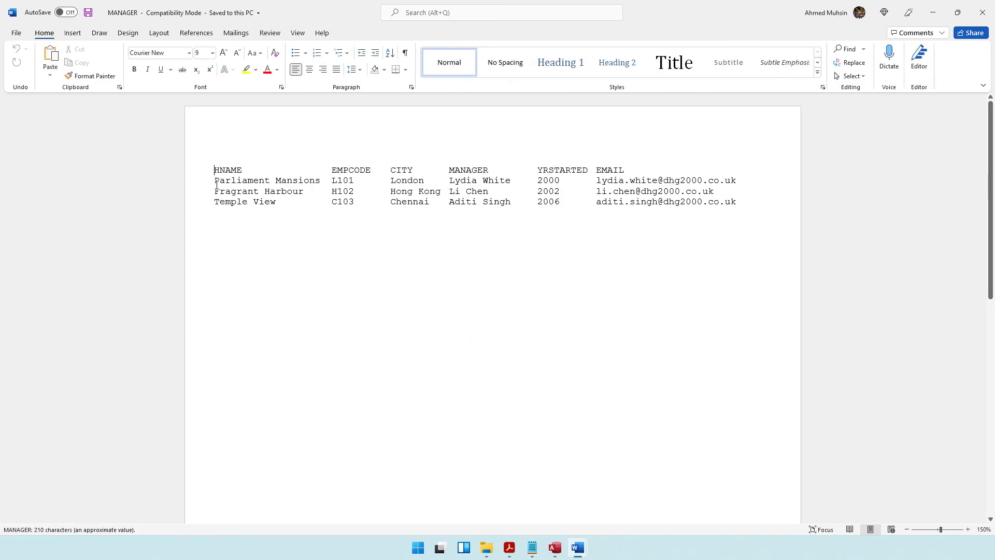
left_click(228, 201)
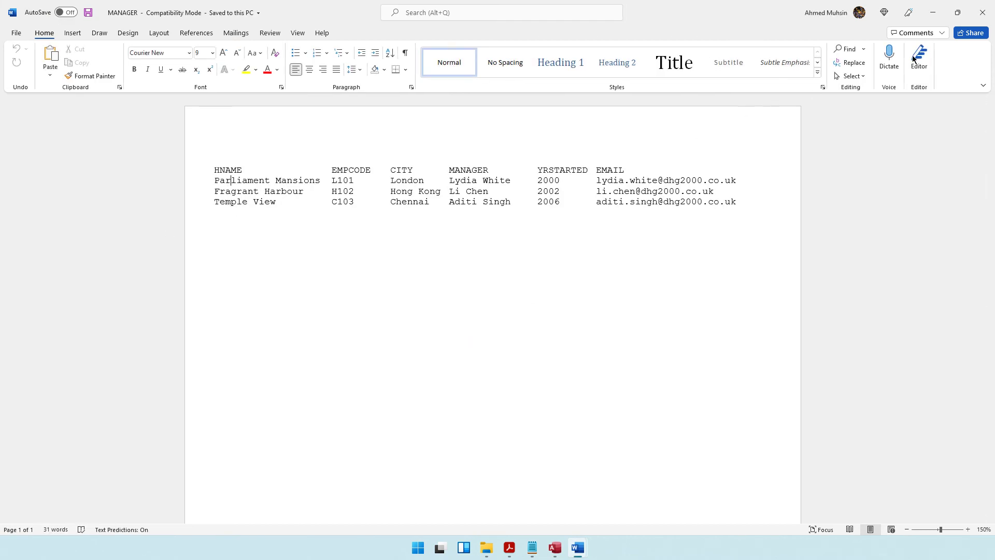
left_click(933, 12)
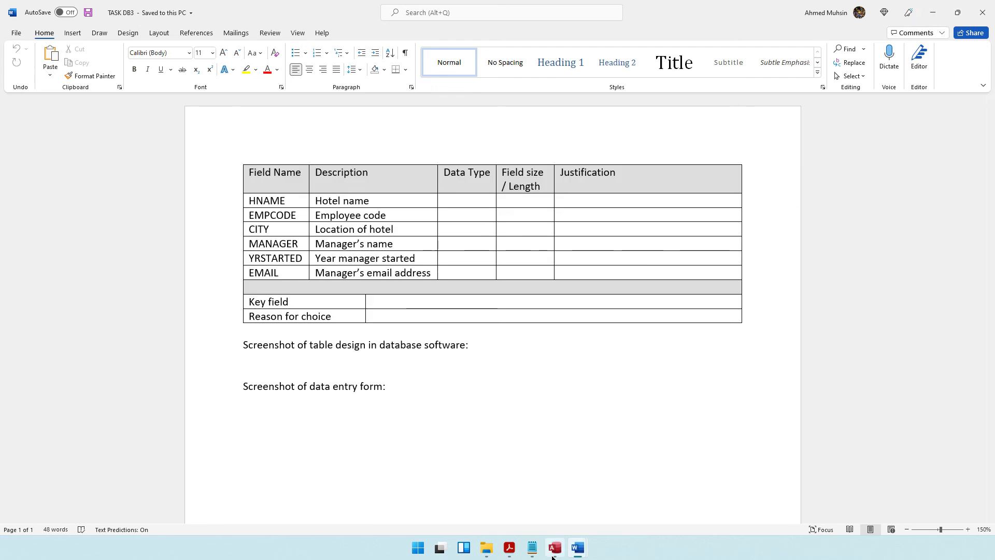
Step: Highlight the question paper's design, MANAGER file and complete-the-table instructions
left_click(554, 553)
left_click(511, 553)
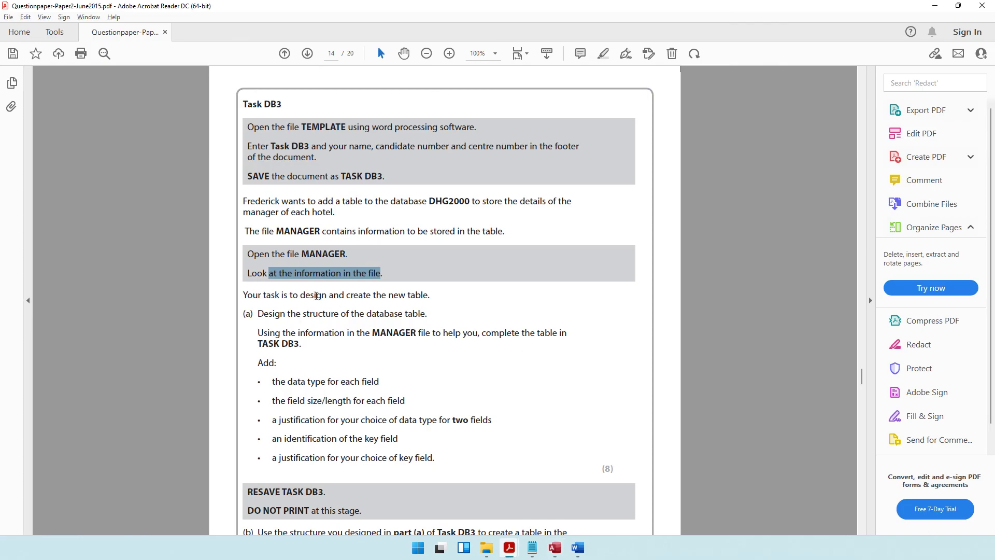
left_click_drag(289, 294, 438, 300)
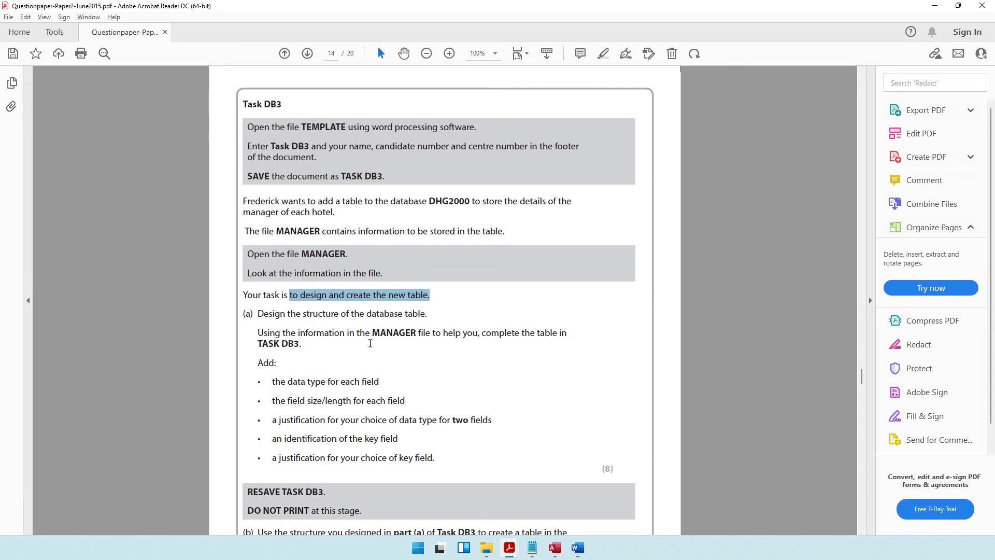
left_click_drag(378, 332, 579, 333)
left_click(514, 334)
left_click_drag(289, 344, 299, 345)
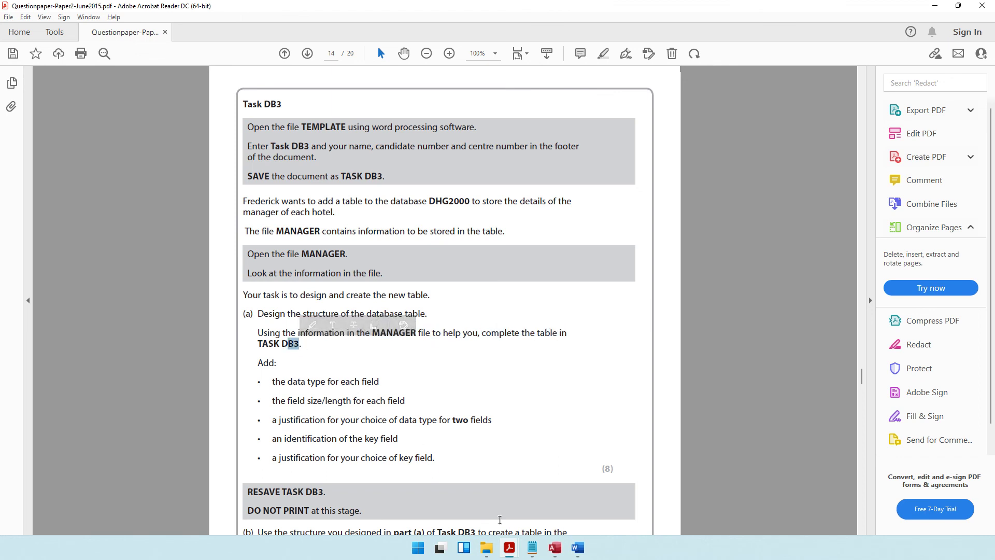
Step: Compare MANAGER with the TASK DB3 table and mark the data type requirement in the question
mouse_move(577, 556)
left_click(605, 490)
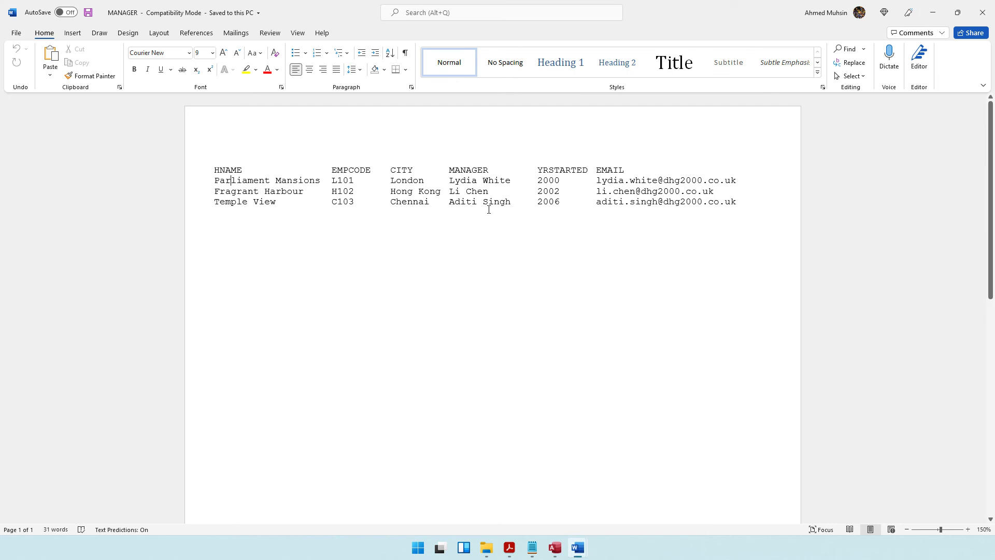
mouse_move(578, 549)
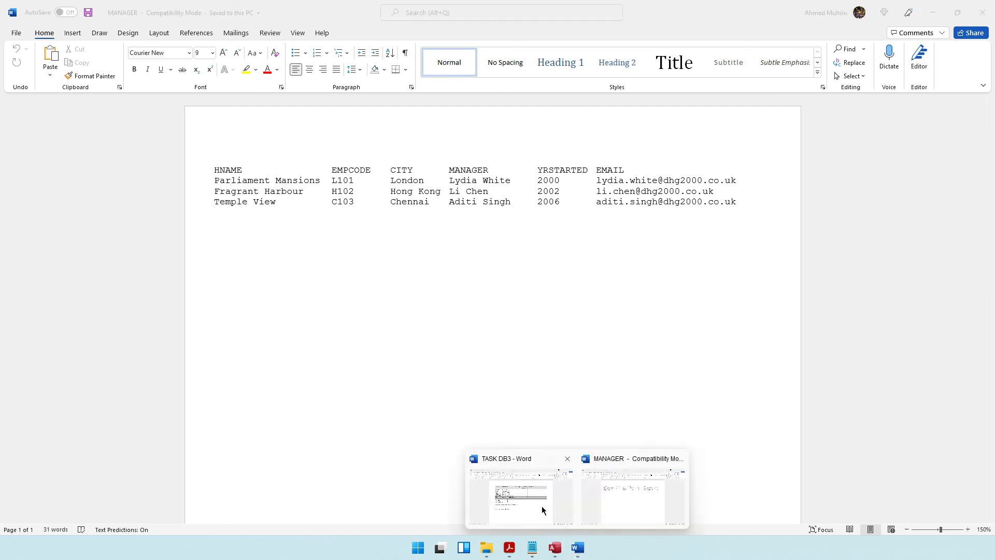
left_click(542, 510)
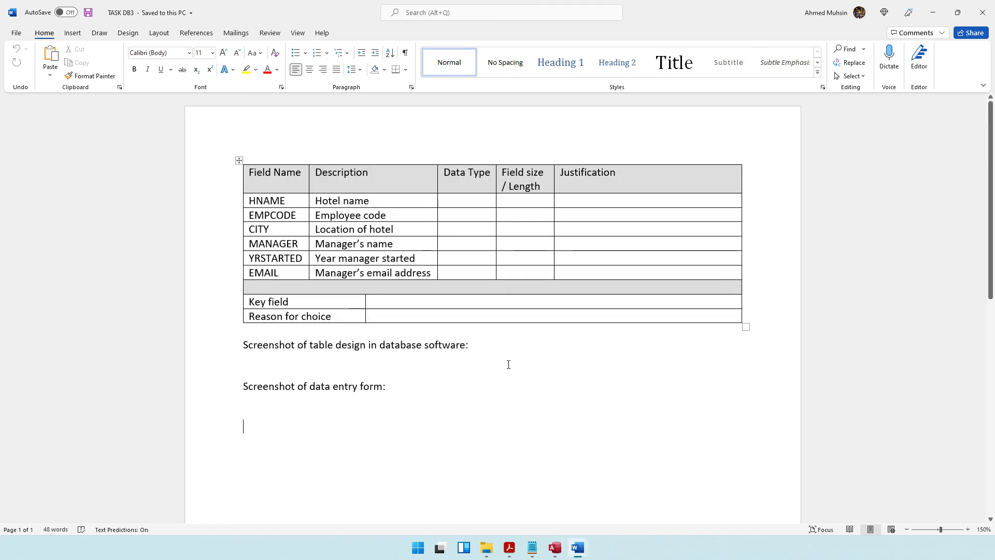
left_click(510, 548)
left_click_drag(272, 383, 381, 383)
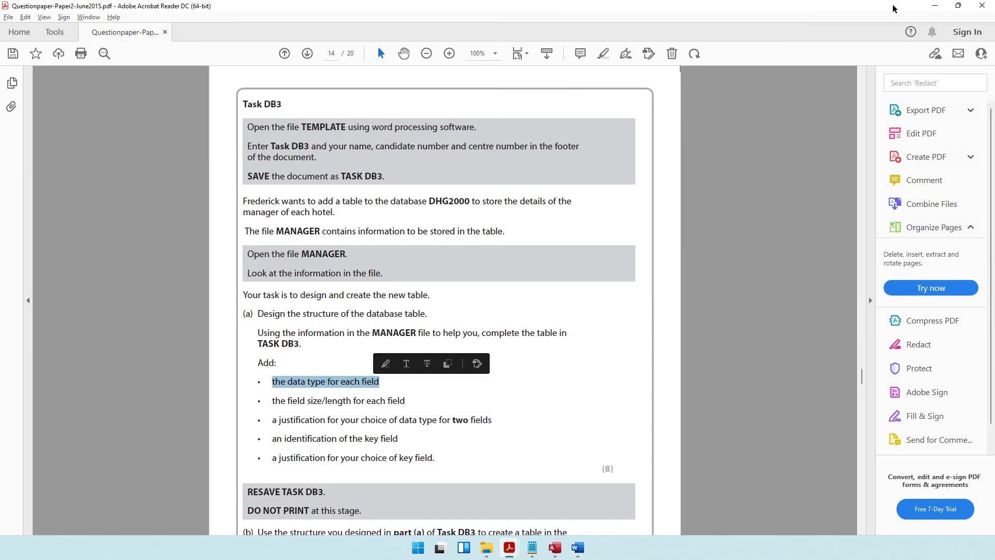
Step: Enter TEXT as the data type for HNAME in the TASK DB3 table
key("alt+Tab")
left_click(441, 200)
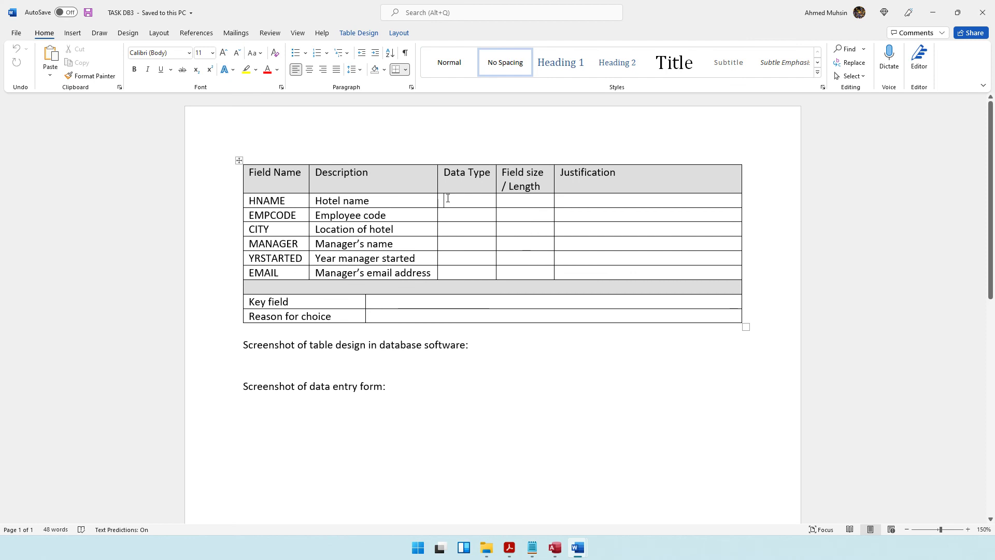
type("text")
key("BackSpace")
key("BackSpace")
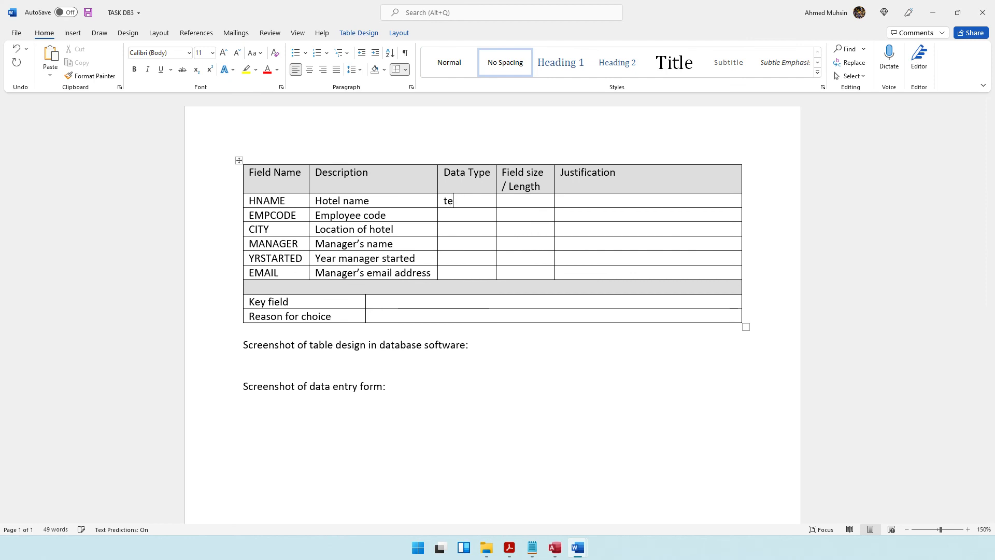
type("TEXT")
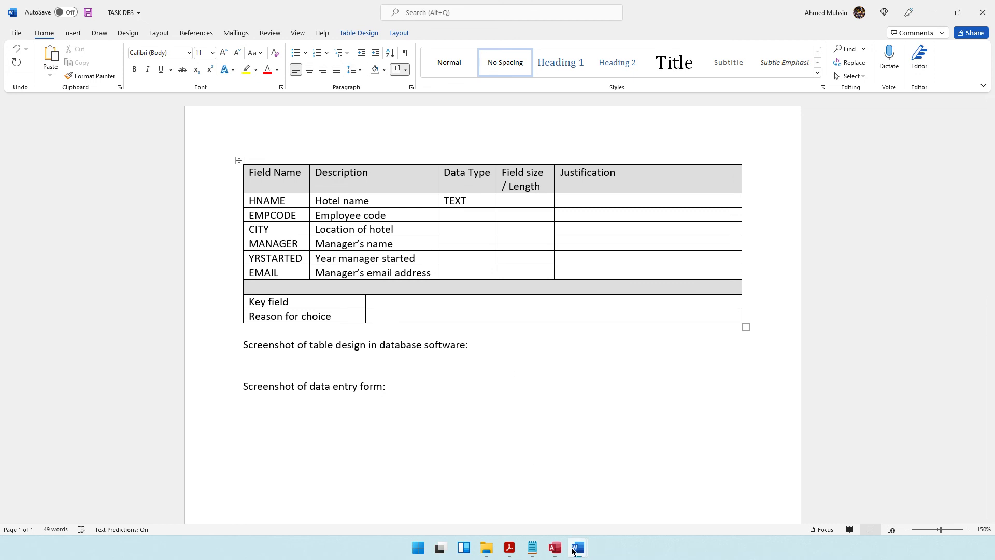
Step: Check the hotel name and employee code L101 in MANAGER, and give EMPCODE type TEXT
mouse_move(578, 548)
left_click(603, 488)
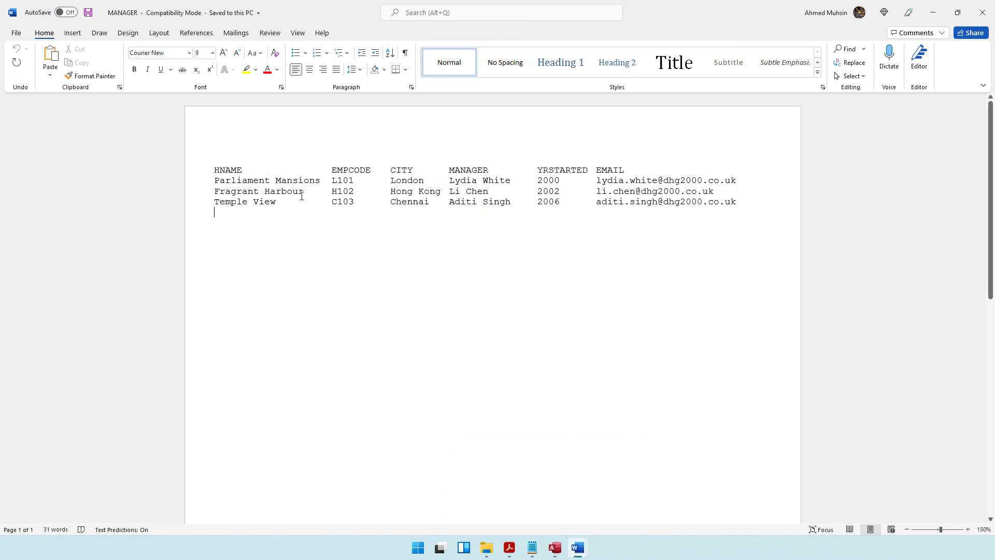
left_click_drag(243, 184, 297, 186)
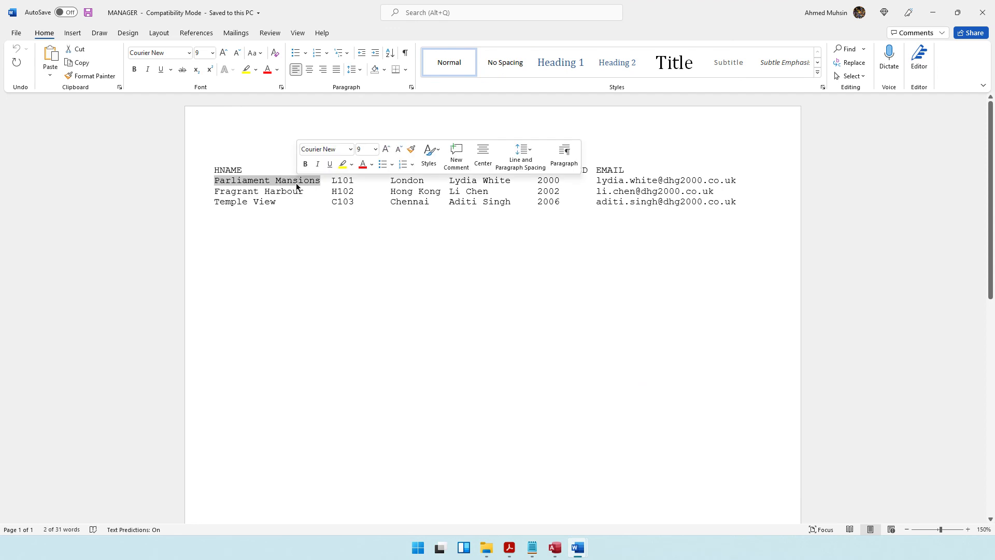
left_click(933, 12)
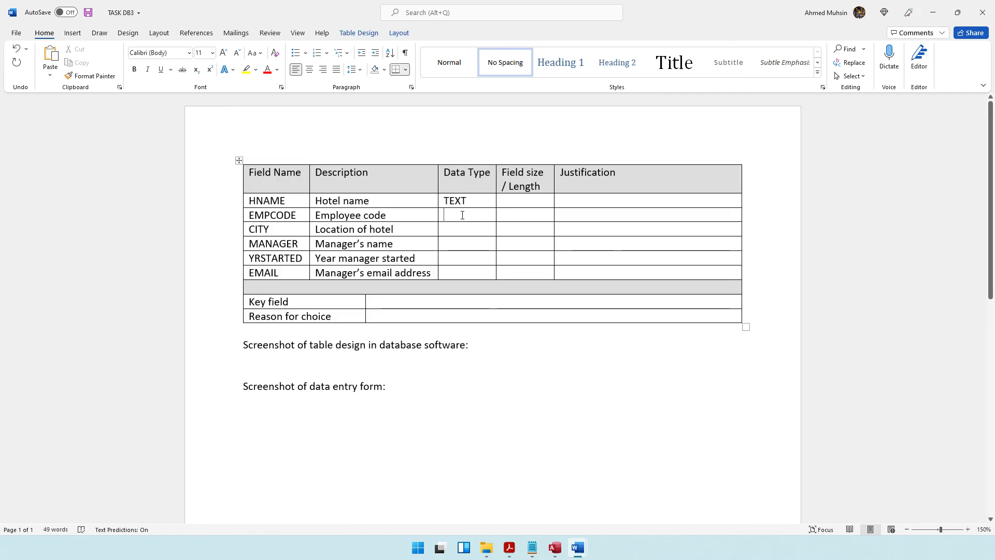
type("TEXT")
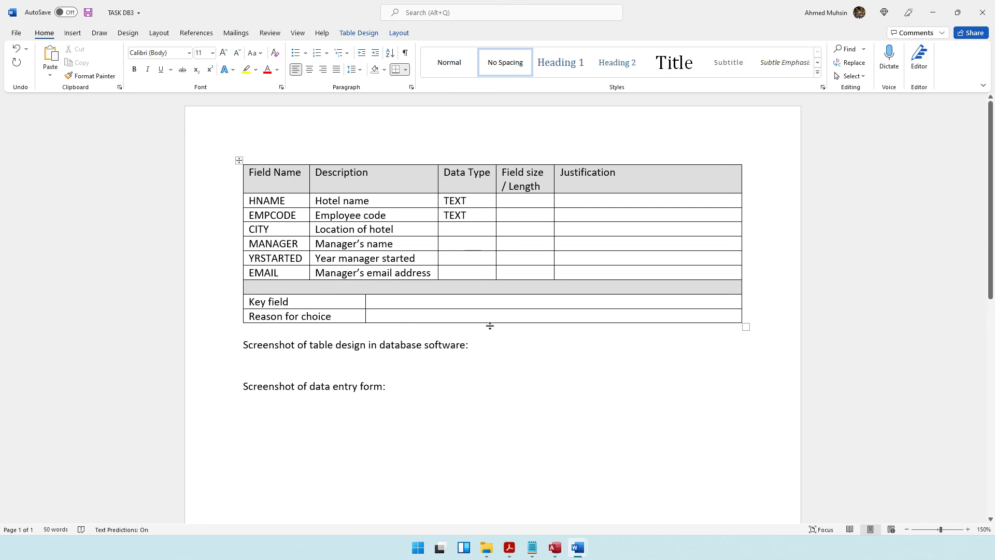
mouse_move(577, 550)
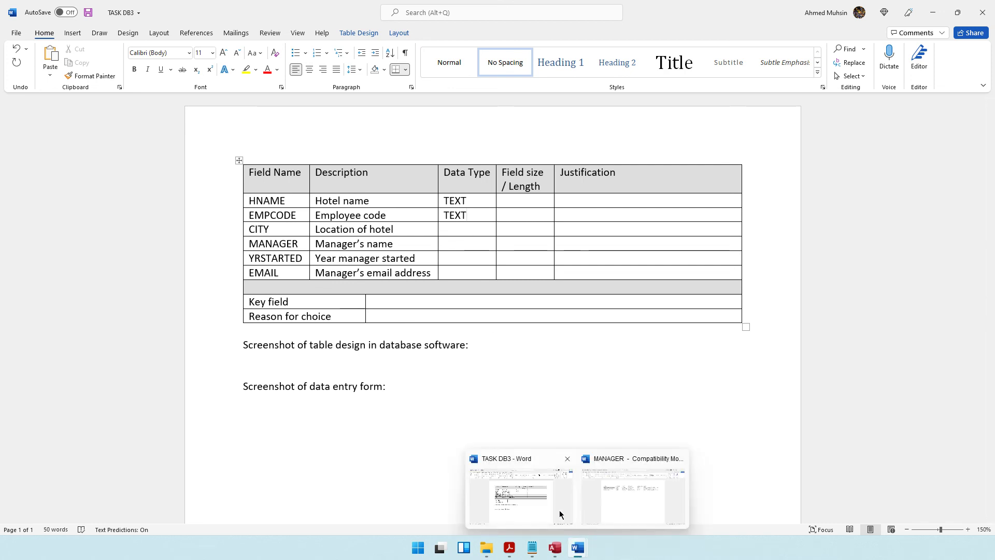
left_click(648, 479)
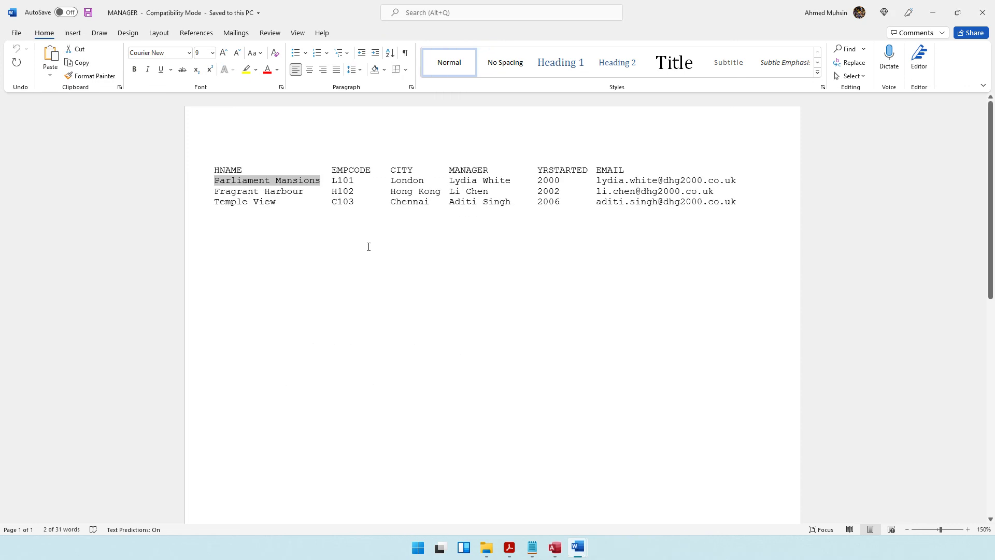
left_click_drag(343, 180, 355, 181)
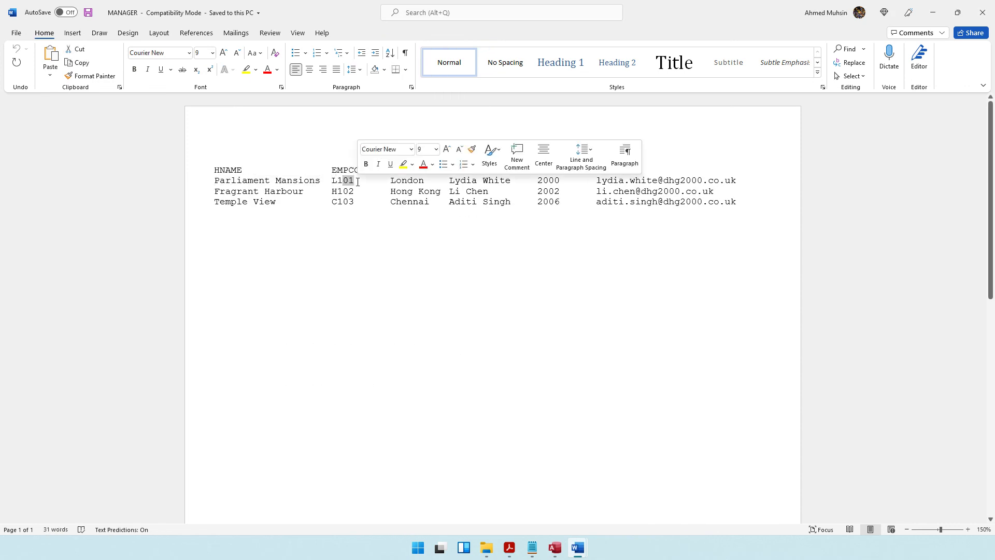
left_click(933, 12)
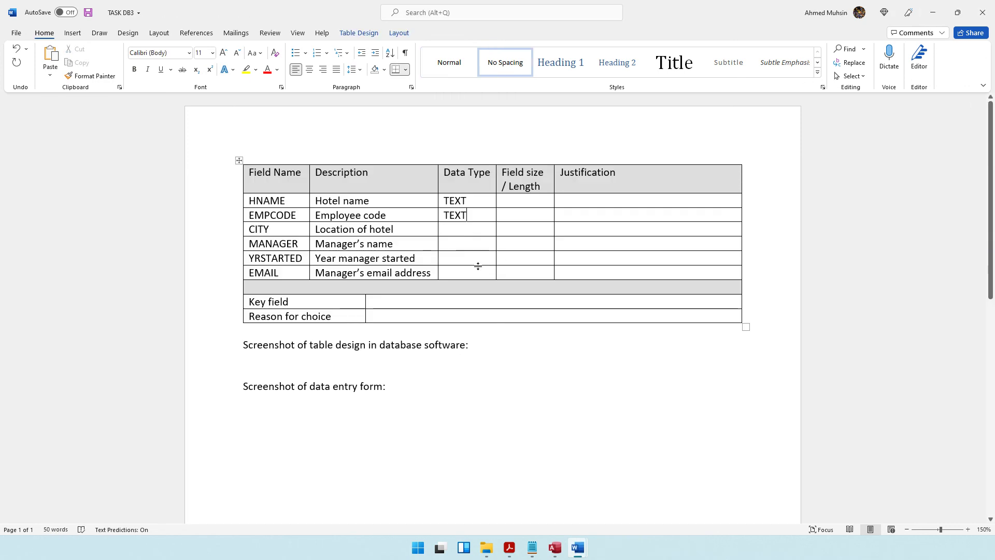
Step: Enter TEXT for CITY and MANAGER, NUMBER for YRSTARTED (year 2002), and TEXT for EMAIL
left_click(459, 231)
type("TEXT")
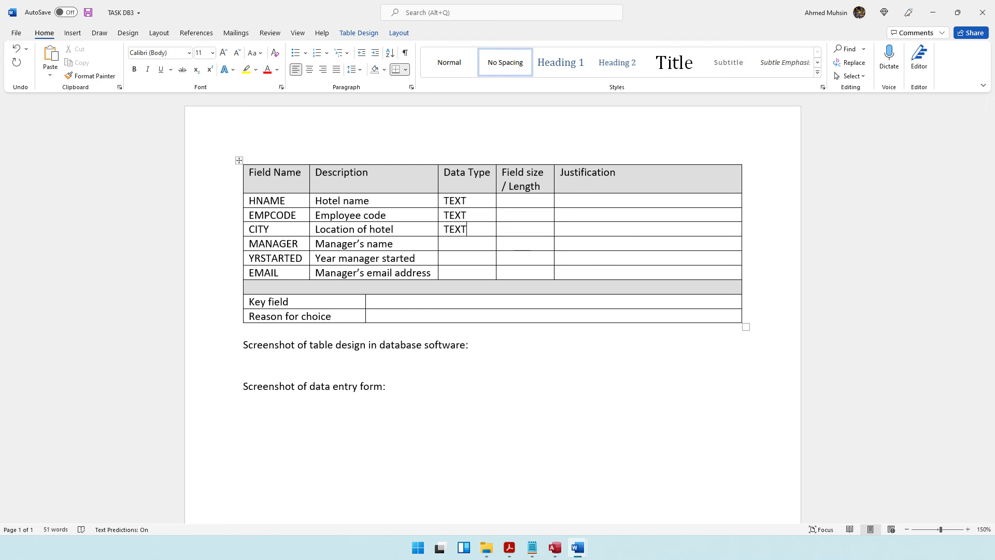
type("EXT")
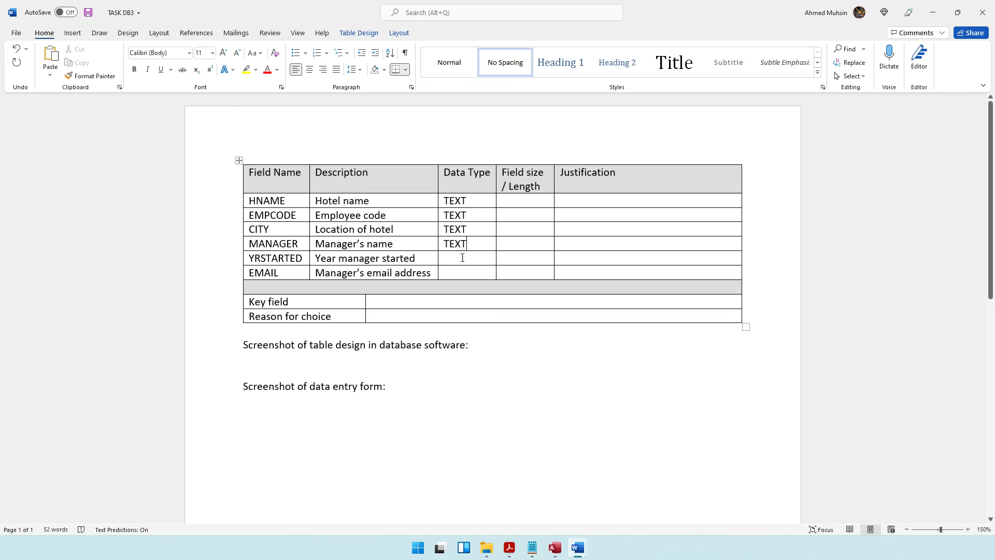
left_click(578, 547)
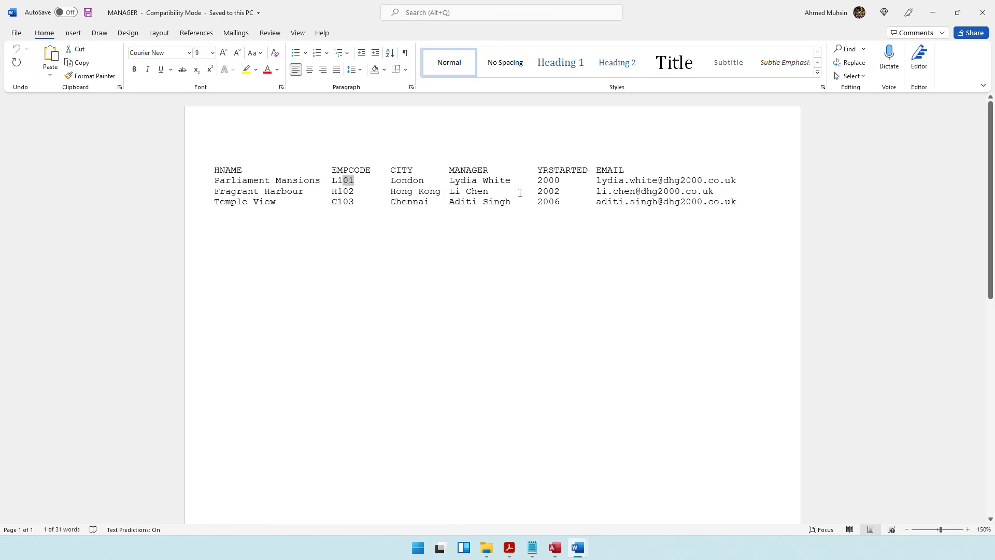
left_click_drag(536, 188, 561, 191)
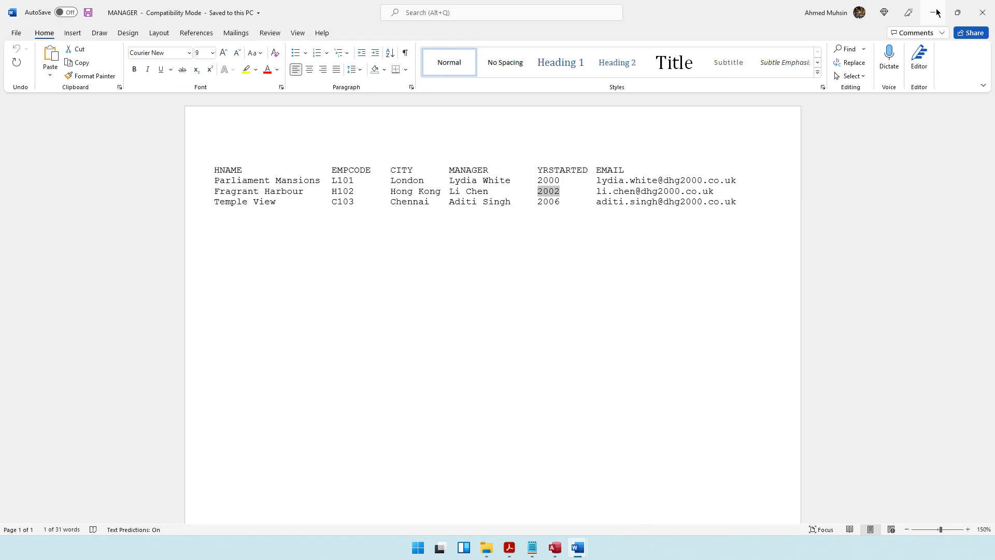
key("alt+Tab")
type("NUMBER")
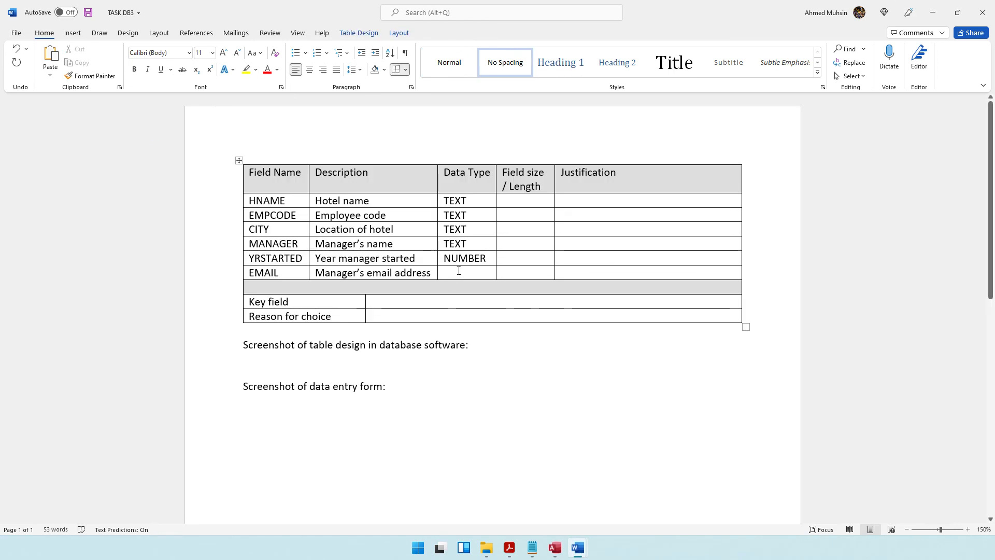
type("TEXT")
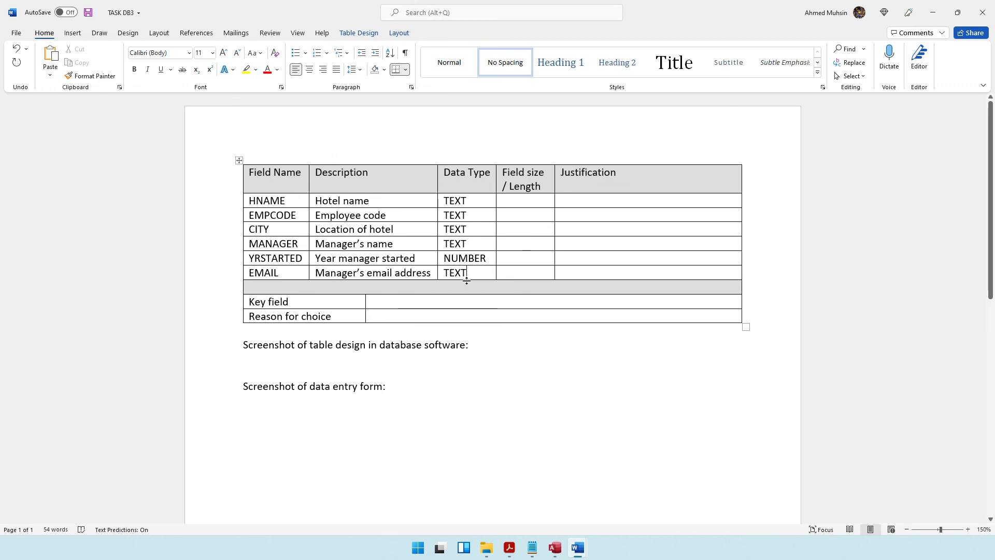
Step: Review the field-size requirement in the question paper, then go to HNAME's Field size cell
left_click(510, 548)
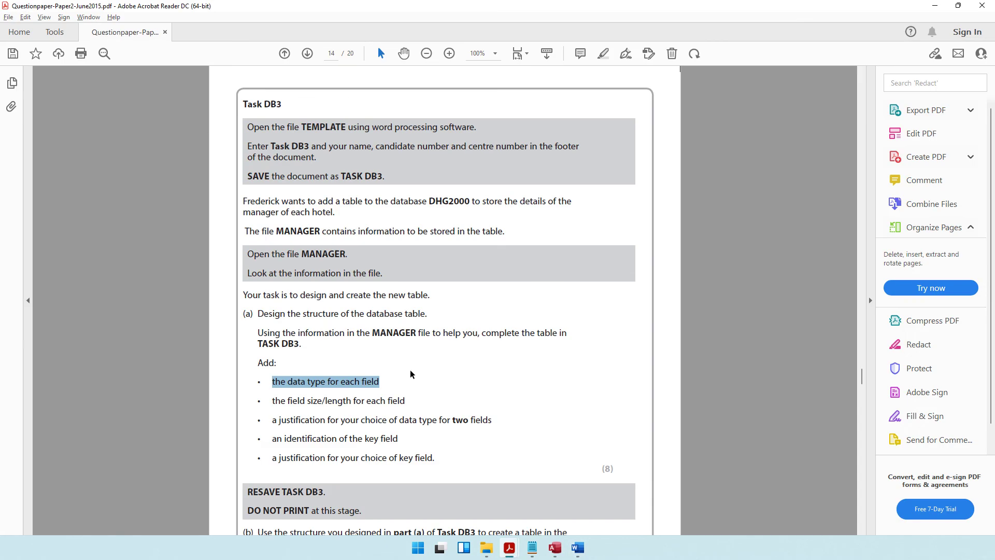
scroll(363, 384, "down", 1)
left_click_drag(308, 376, 407, 377)
key("alt+Tab")
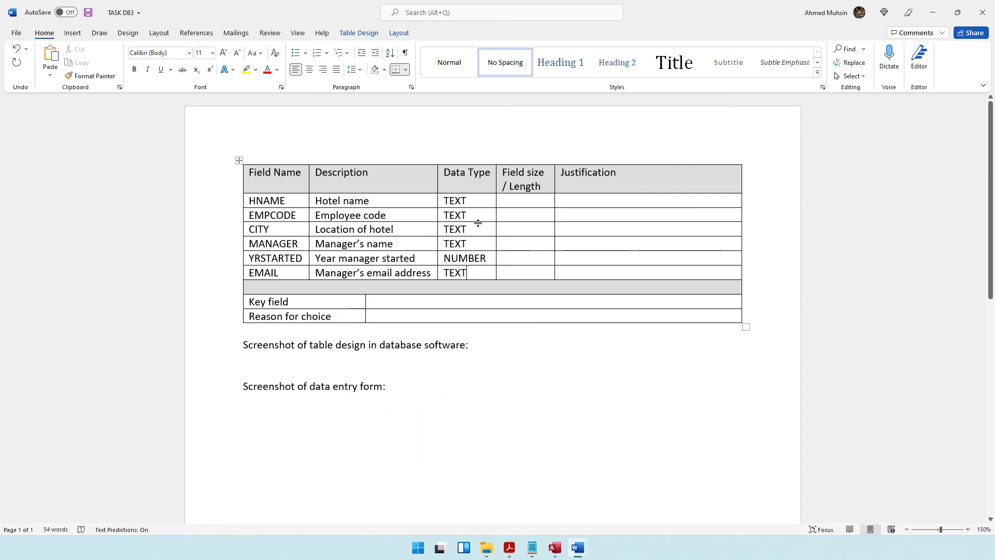
left_click(512, 199)
left_click(512, 198)
Step: Give HNAME a field size of 255
type("255")
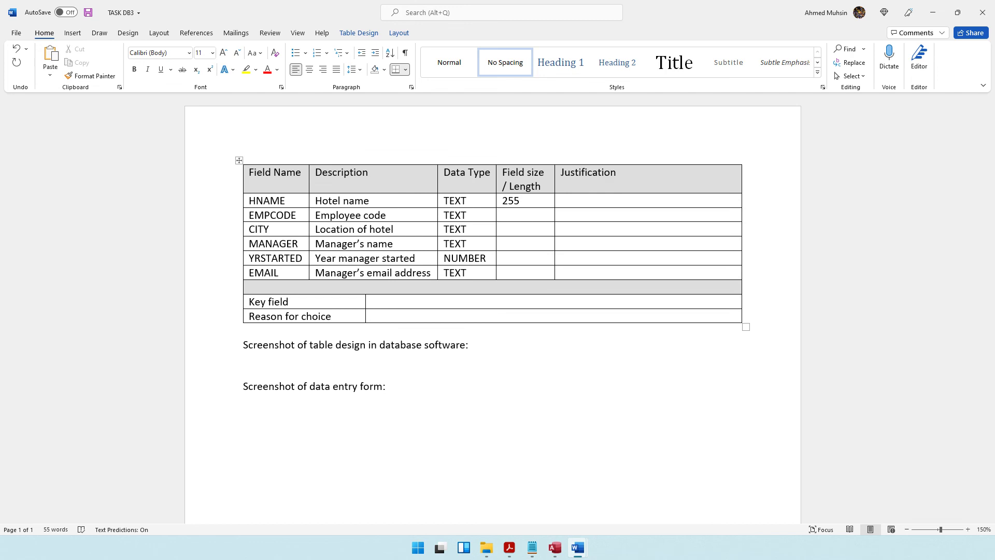
left_click_drag(473, 200, 445, 205)
left_click_drag(522, 201, 499, 207)
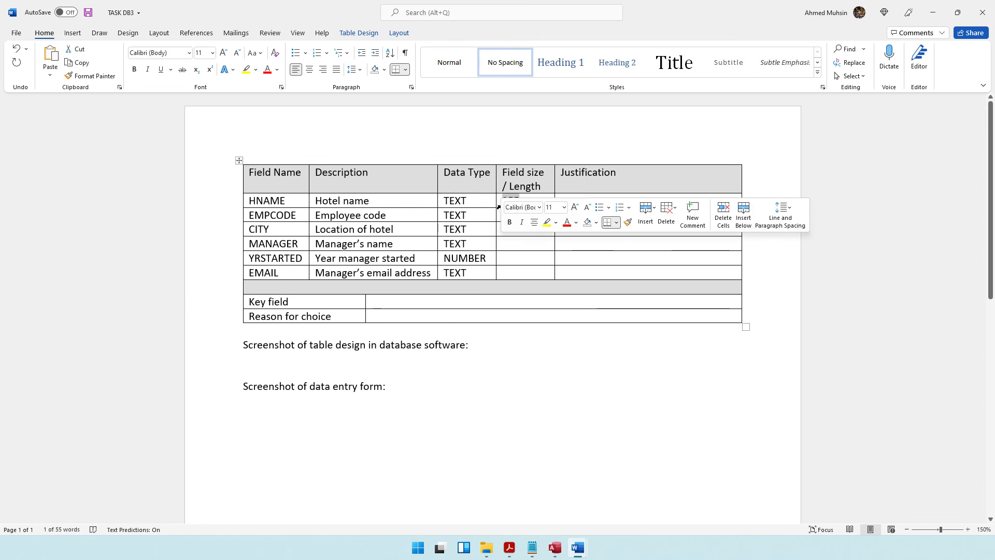
left_click(500, 214)
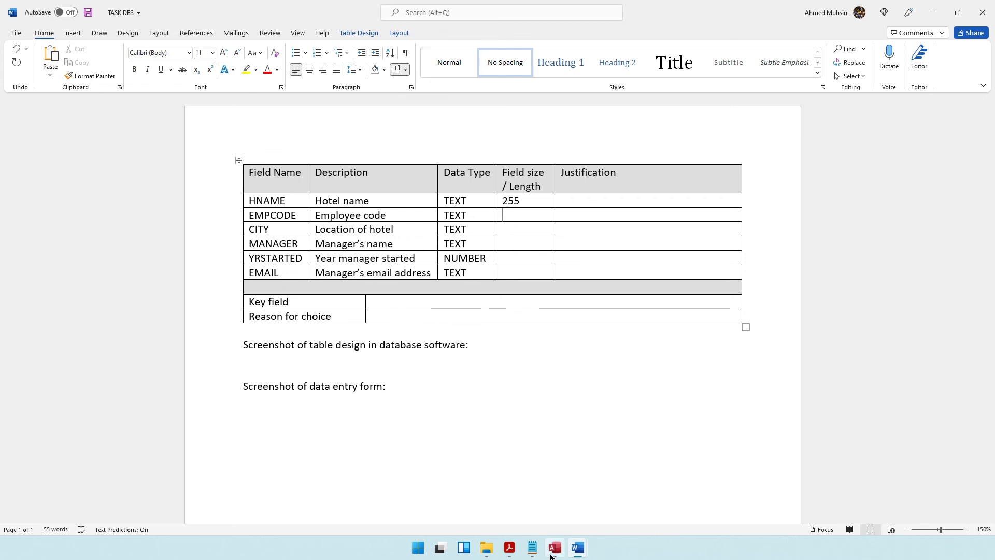
Step: Check employee codes L101, H102 and C103 in MANAGER and set EMPCODE's size to 4
mouse_move(578, 548)
left_click(591, 502)
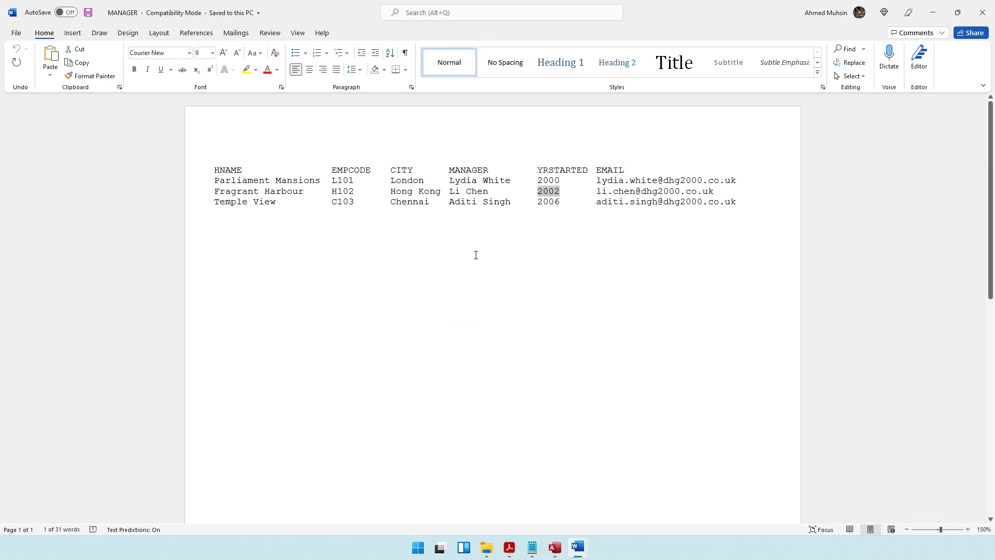
double_click(343, 181)
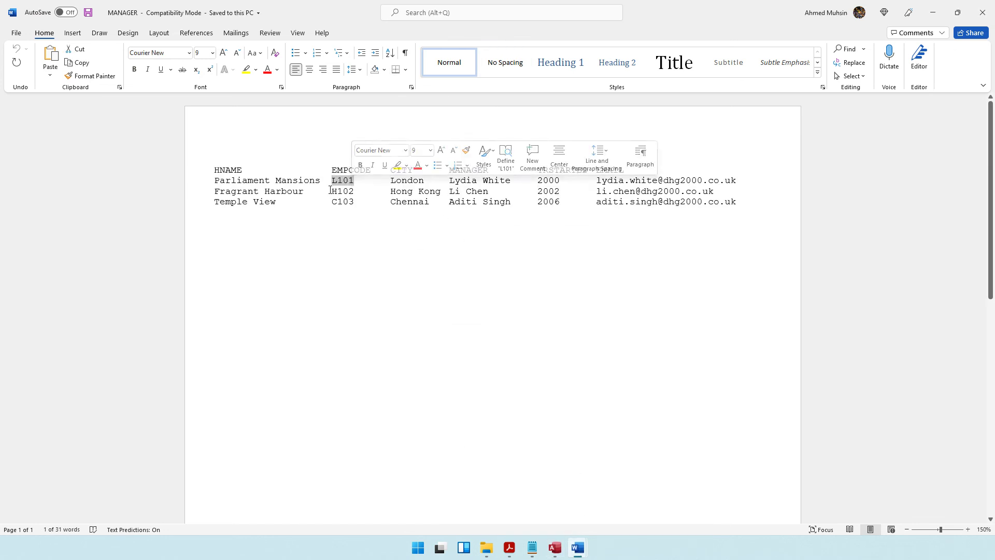
double_click(353, 191)
left_click_drag(331, 202, 357, 203)
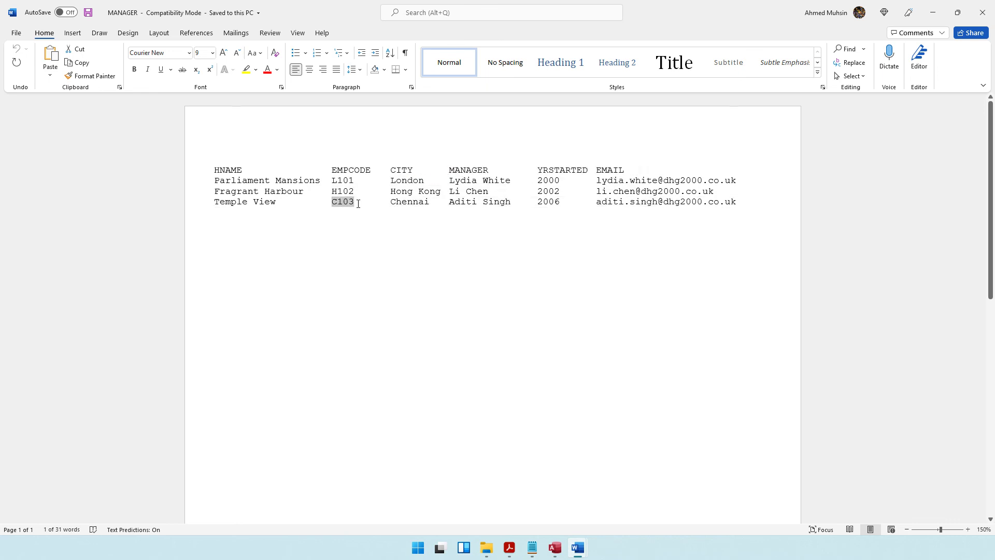
left_click(933, 12)
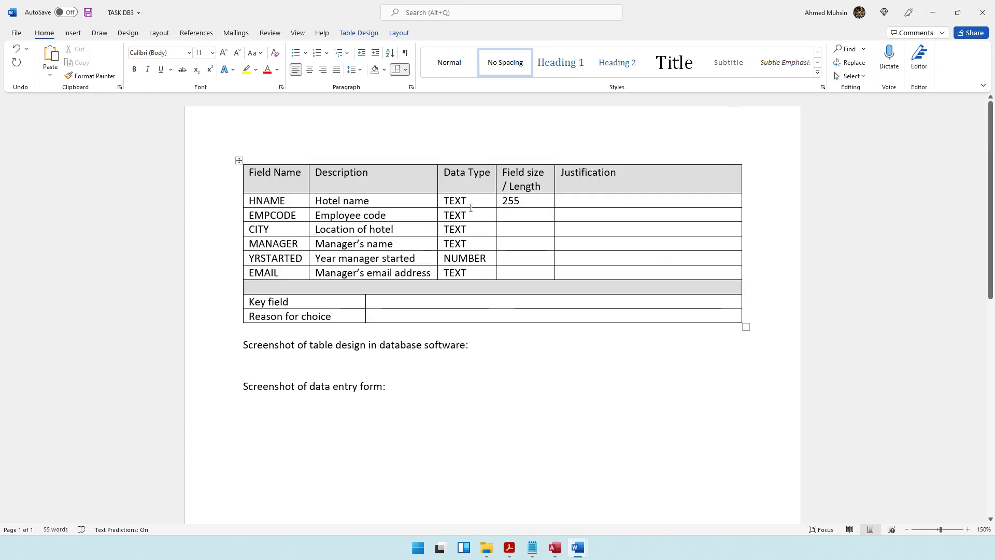
type("4")
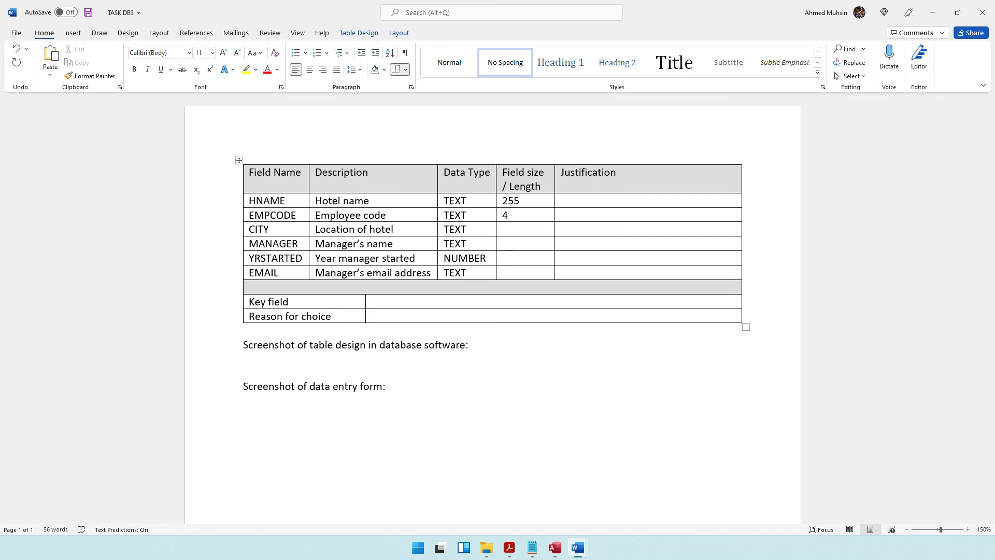
Step: Set field sizes of 255 for CITY, MANAGER and EMAIL, and INTEGER for YRSTARTED
left_click(503, 227)
type("255")
left_click(521, 240)
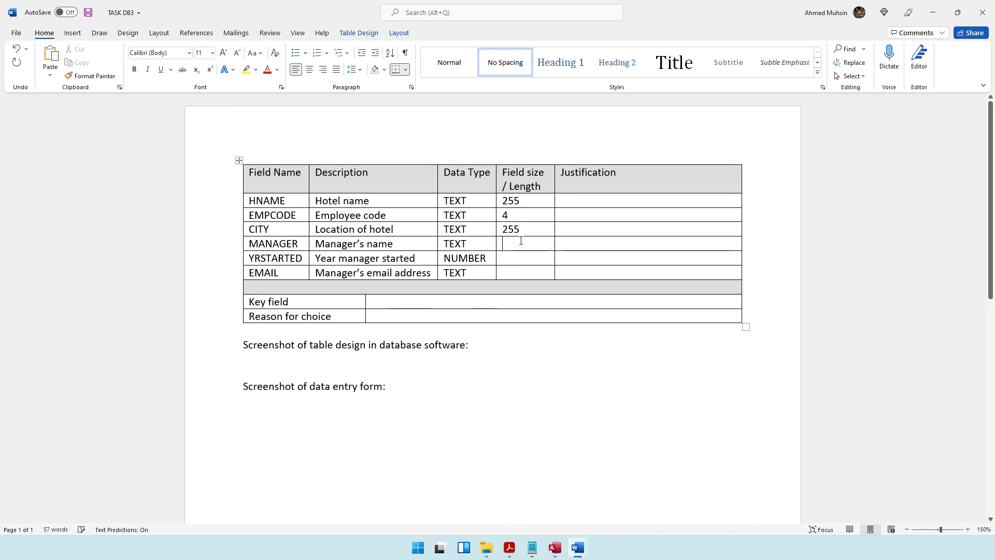
type("255")
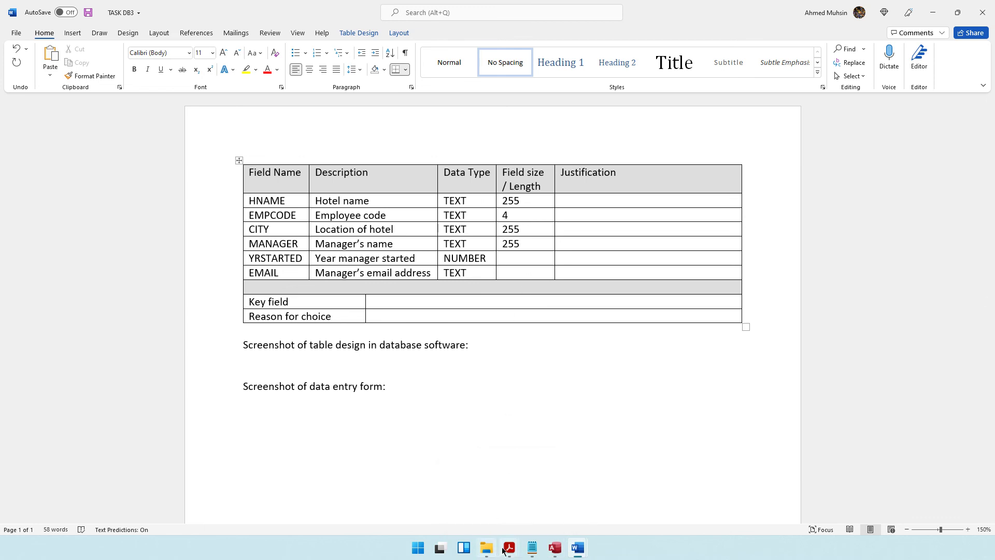
type("INTEGER")
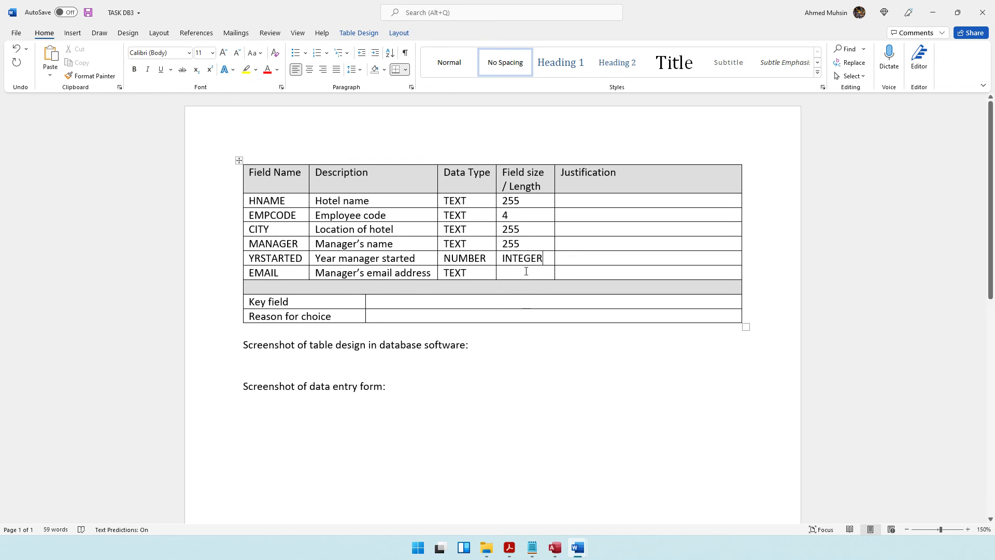
type("255")
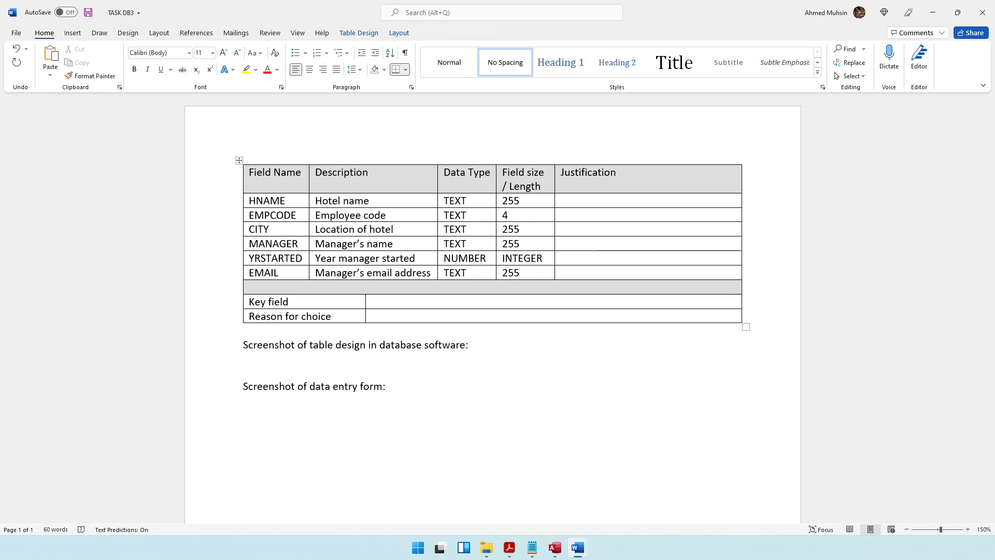
left_click(510, 548)
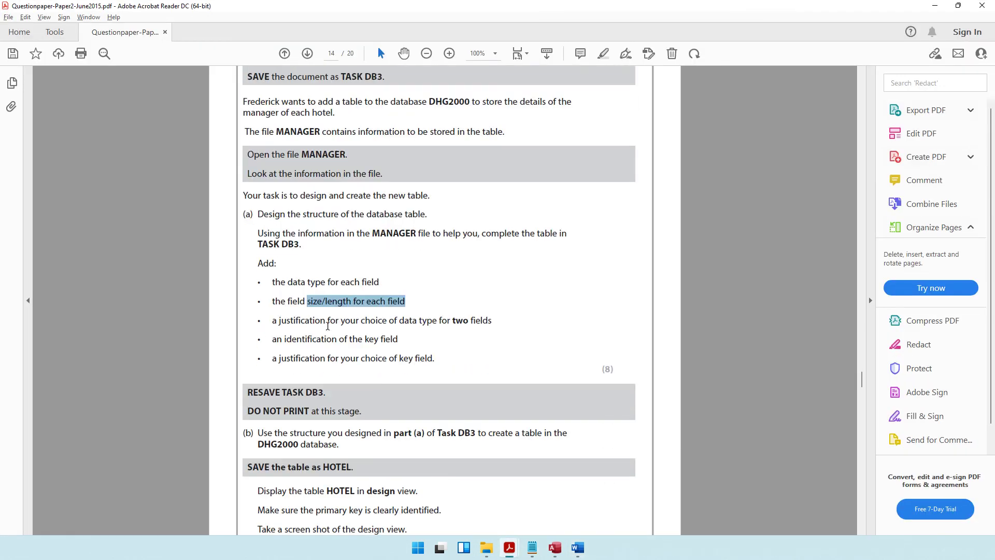
Step: Highlight the 'justification for your choice of data type' line, then return to TASK DB3
left_click_drag(325, 322, 477, 327)
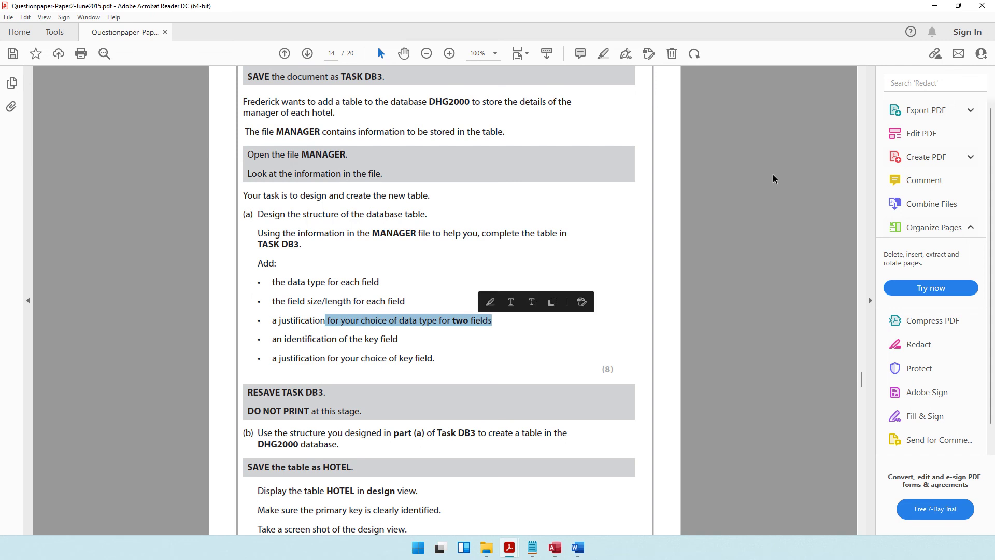
key("alt+Tab")
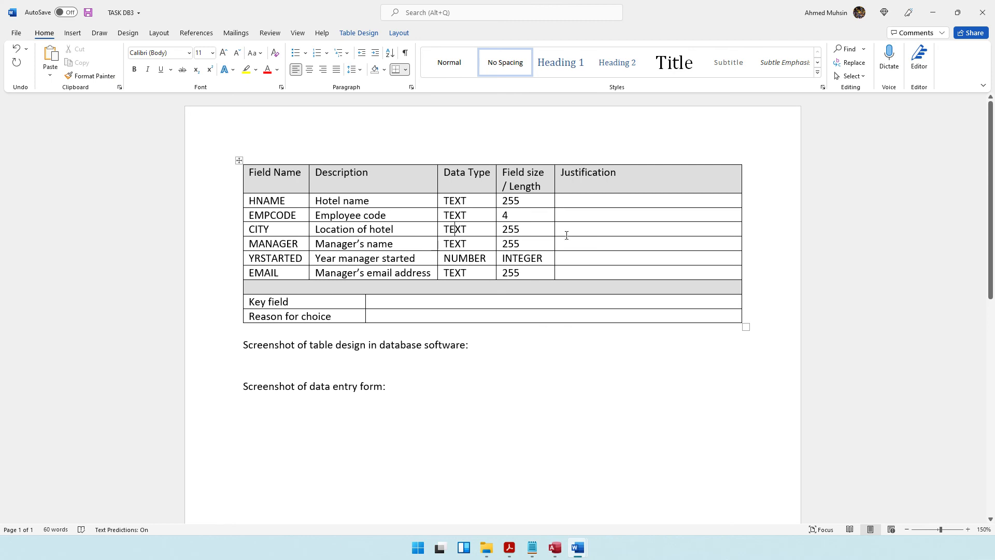
Step: Justify EMAIL's TEXT type: 'Text allows letters, numbers and special characters to be entered.'
left_click(567, 268)
type("T")
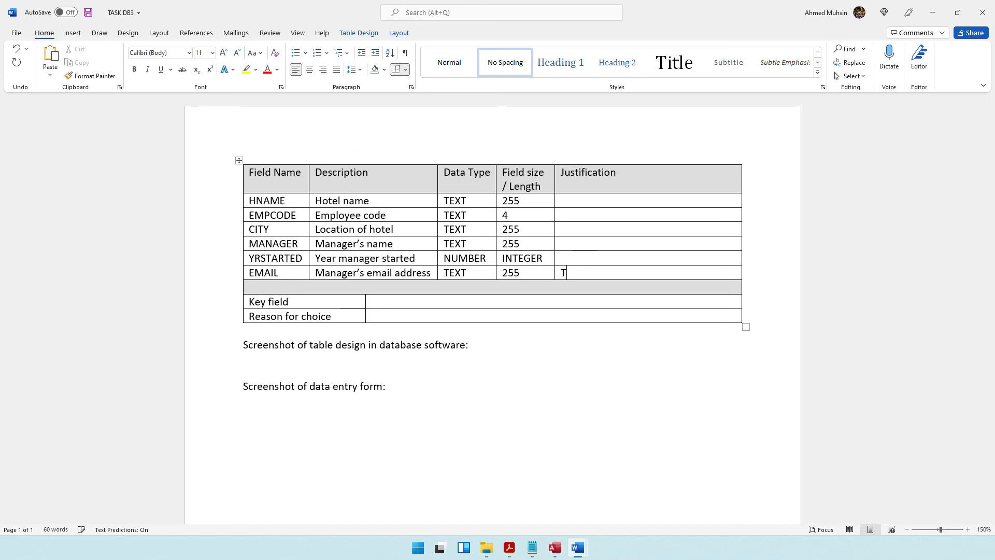
type("ext allows letetrs, num")
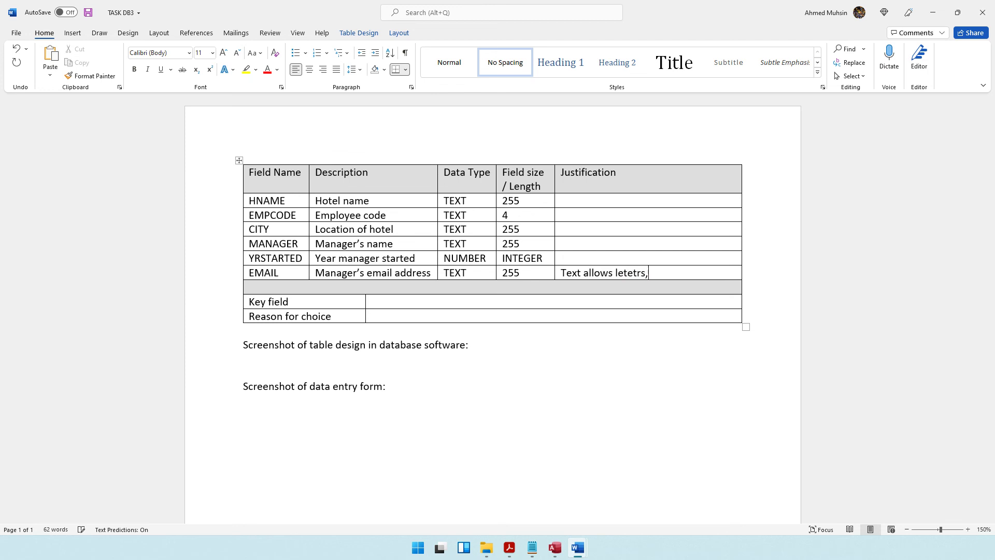
key("BackSpace")
key("BackSpace")
key("BackSpace")
key("BackSpace")
key("BackSpace")
key("BackSpace")
key("BackSpace")
key("BackSpace")
key("BackSpace")
type("ters, numbers and special ch")
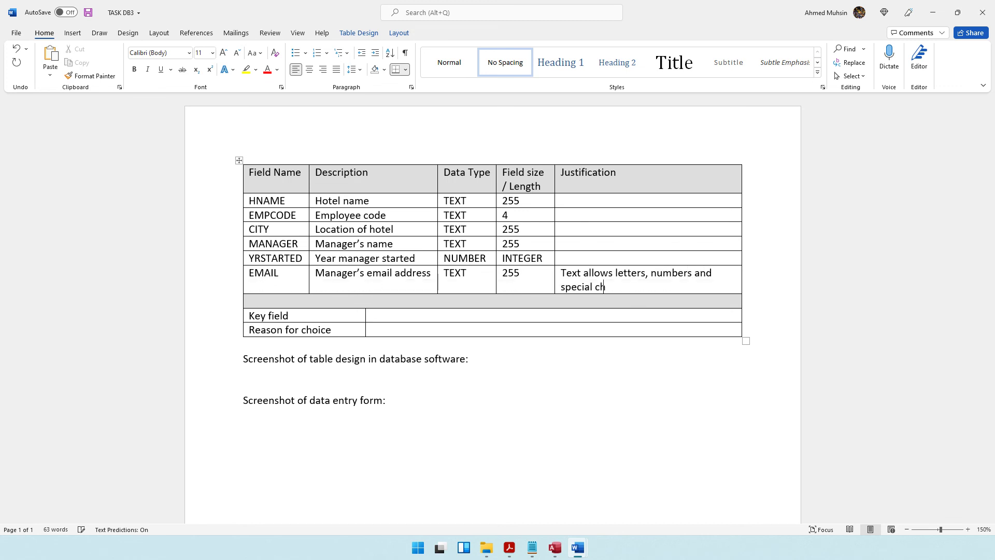
type("aracters to be entered.")
Step: Justify YRSTARTED: 'Since only the Year is mentioned the data type can be set to number.'
left_click(570, 258)
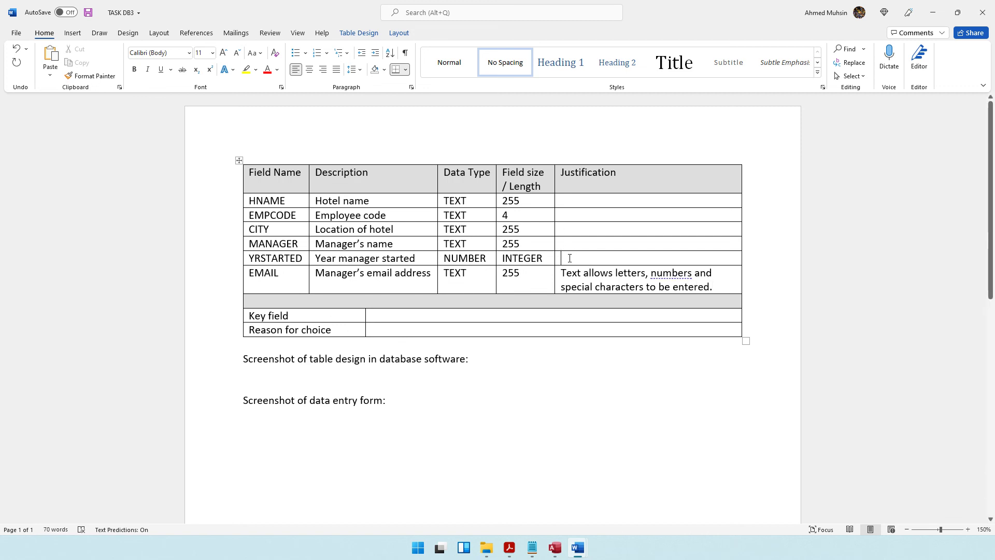
type("Since only the Year is mentioned the data type can be set to number.")
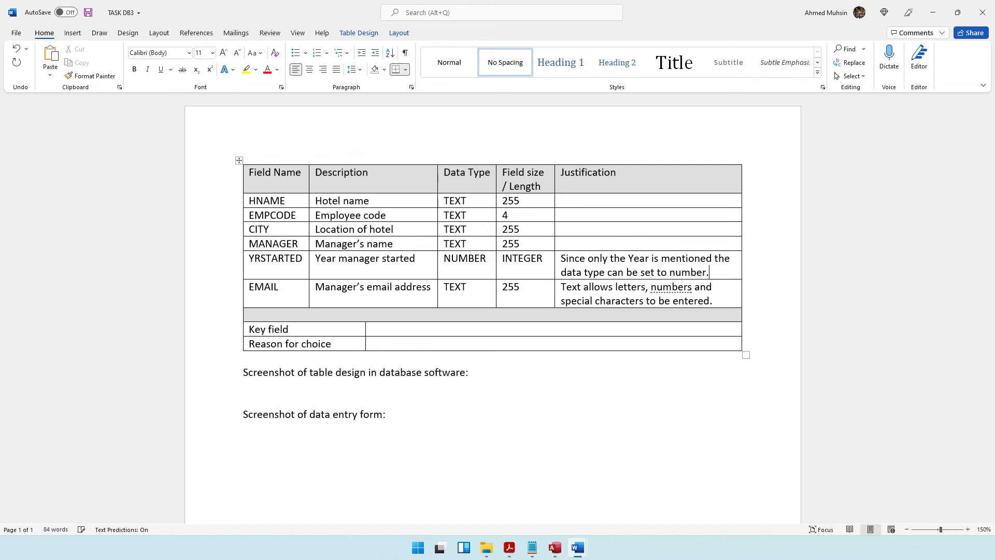
left_click_drag(599, 268, 602, 300)
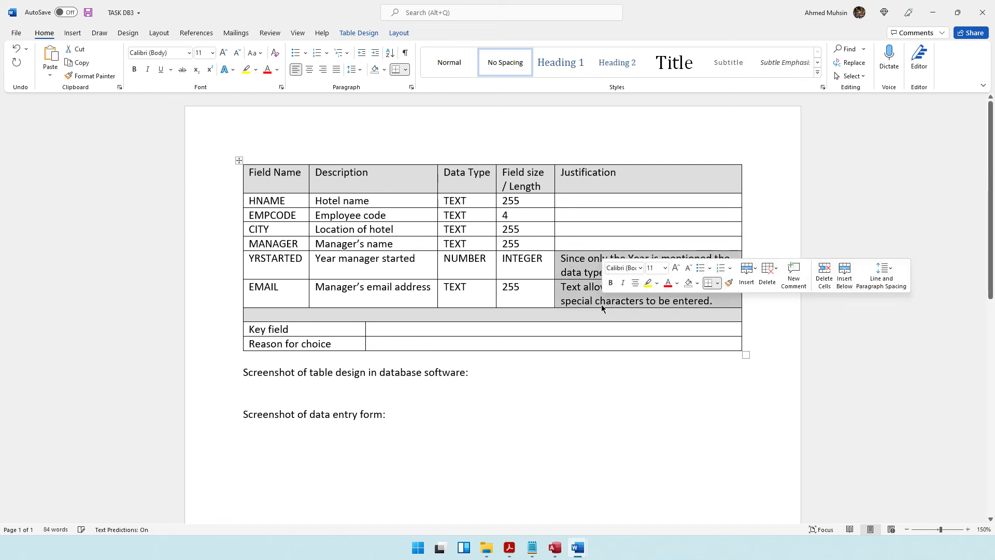
left_click_drag(586, 244, 593, 198)
left_click(565, 215)
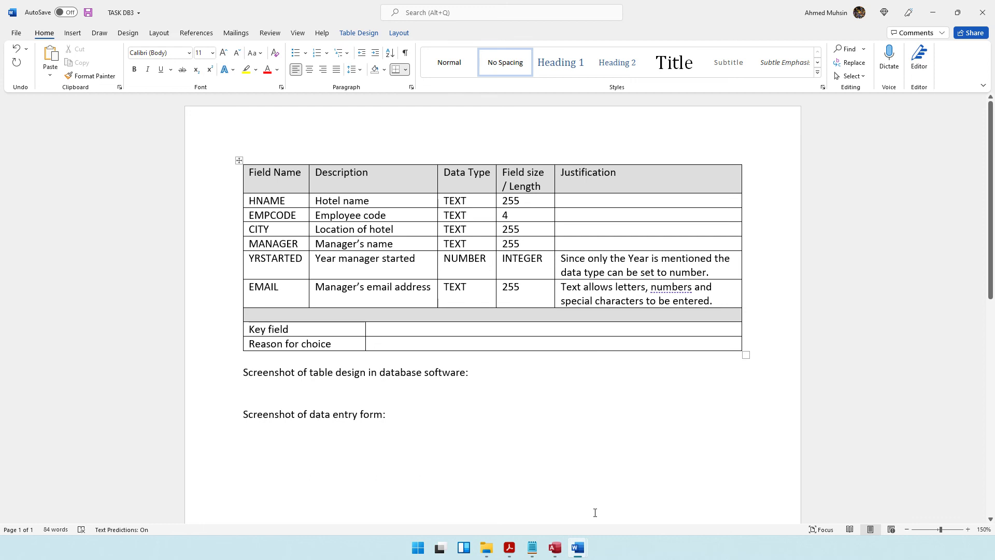
left_click(509, 548)
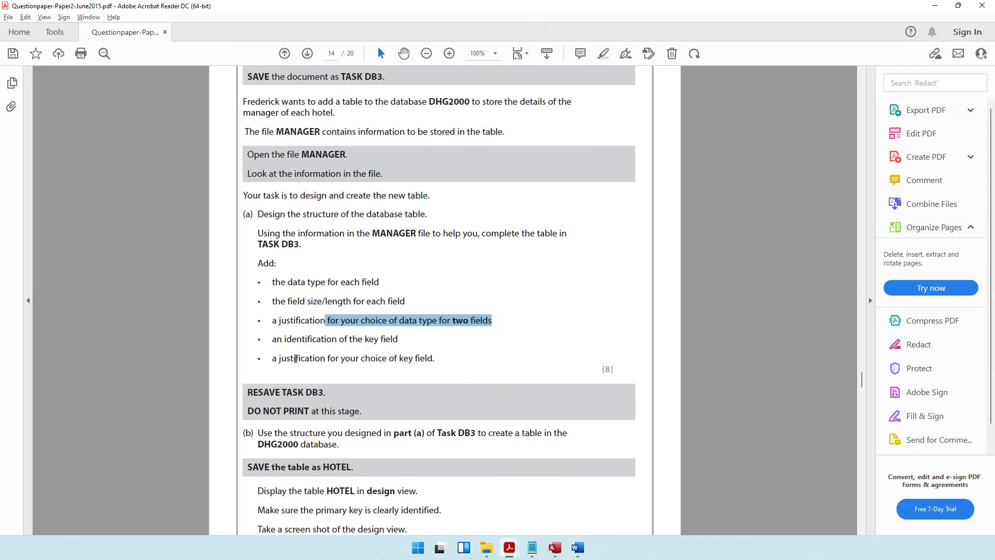
Step: Enter Employee Code as the key field with the reason 'It contains unique data'
left_click_drag(284, 341, 398, 341)
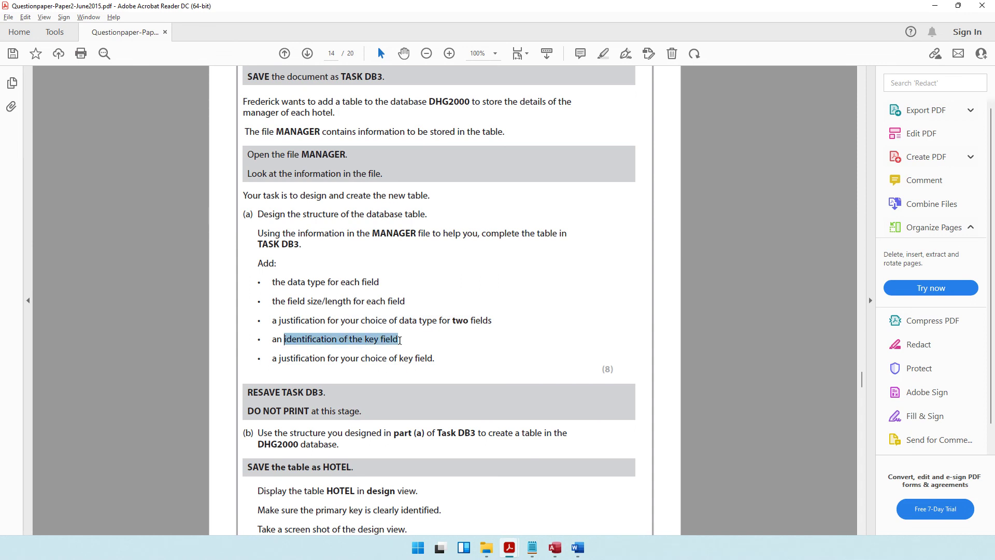
key("alt+Tab")
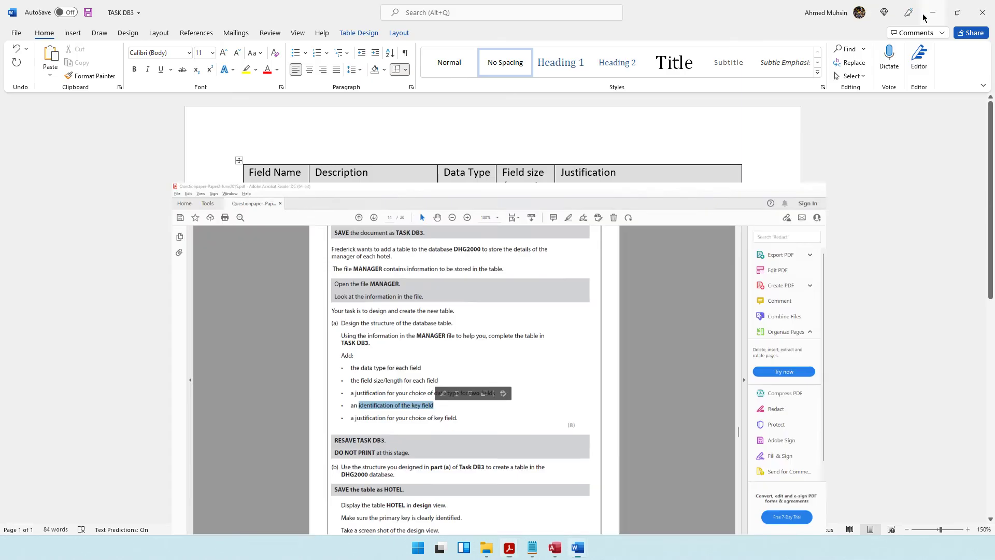
left_click(432, 329)
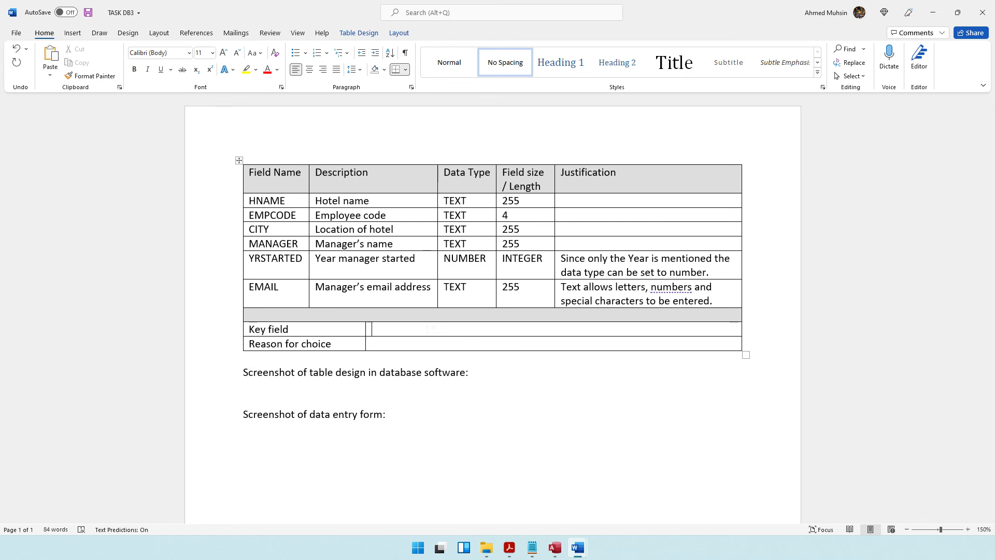
left_click_drag(349, 213, 421, 211)
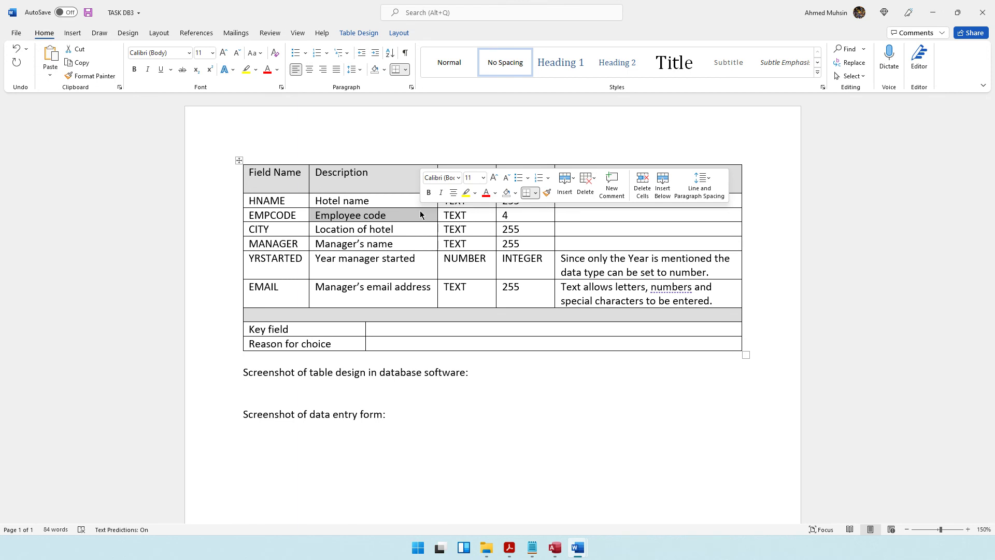
key("Right")
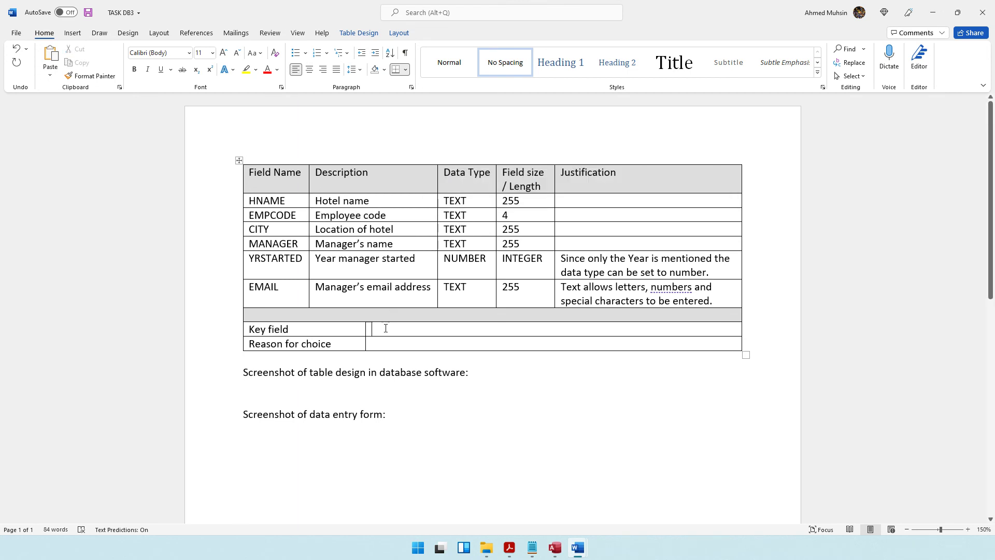
type("Employee CodeIt contains")
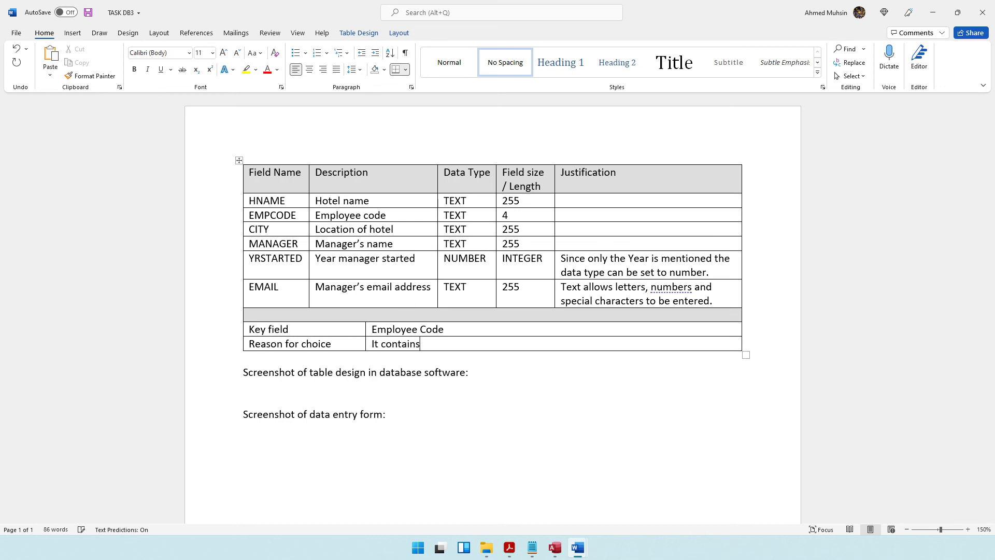
type(" unique data")
Step: Read parts (b) and (c) on pages 14–15 of the question paper, returning to page 14
left_click(509, 547)
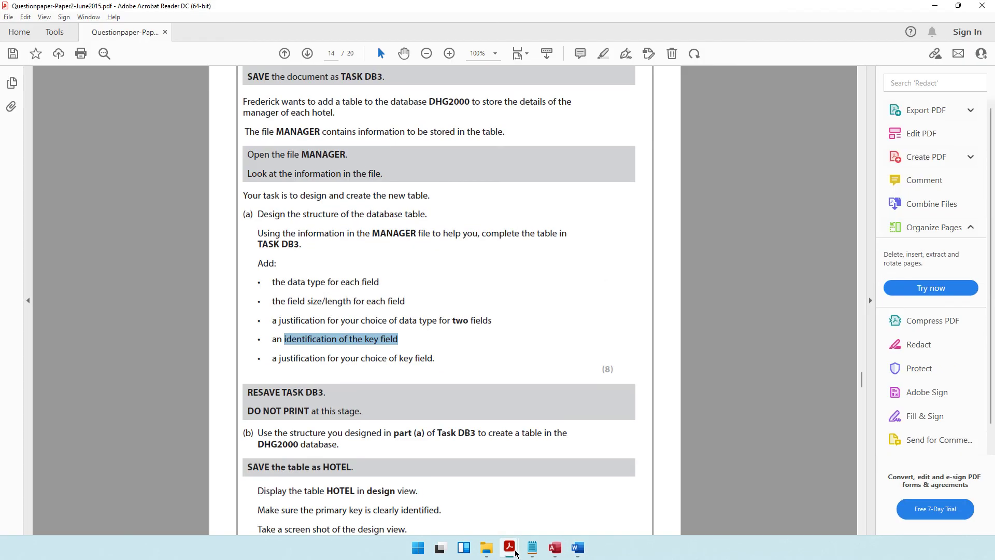
scroll(455, 227, "down", 3)
scroll(450, 249, "down", 3)
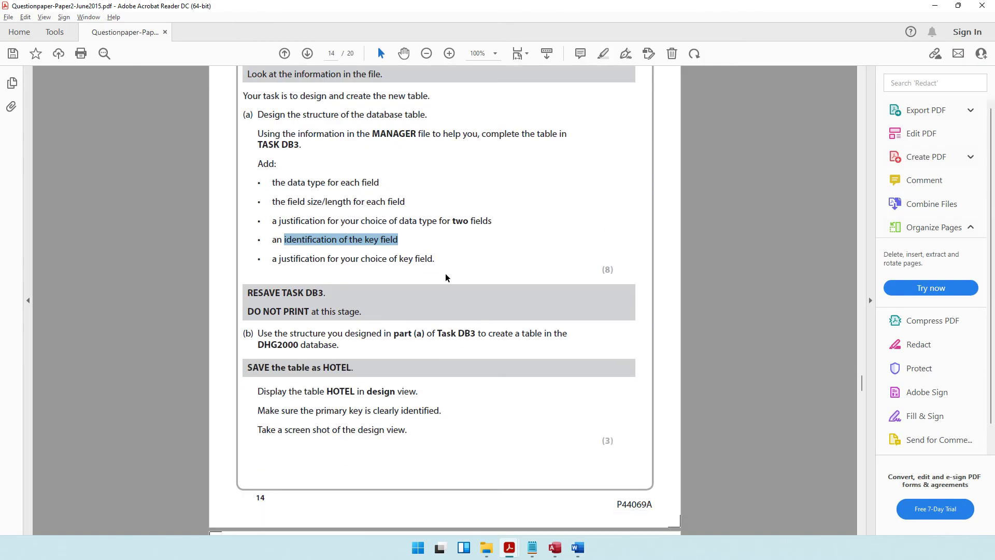
scroll(444, 284, "down", 3)
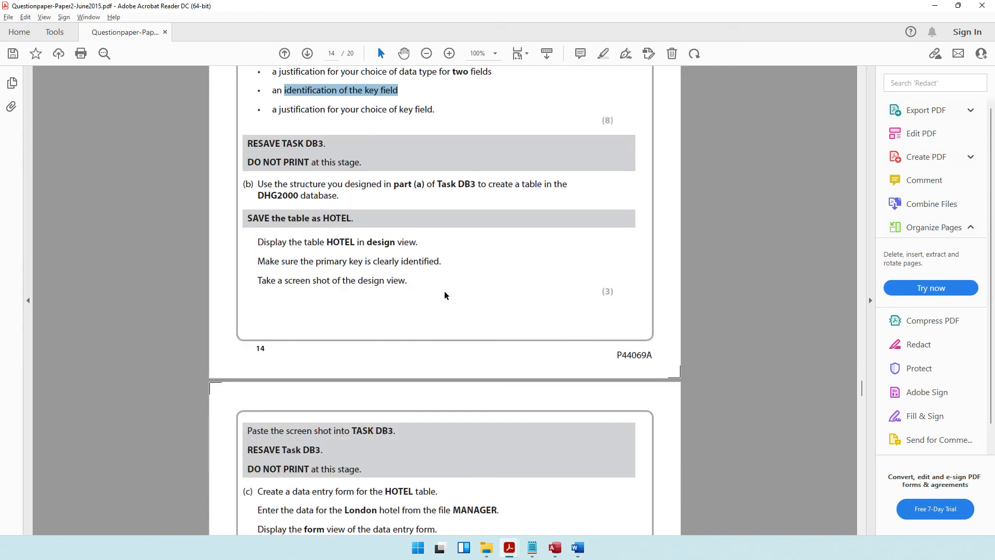
scroll(443, 291, "up", 1)
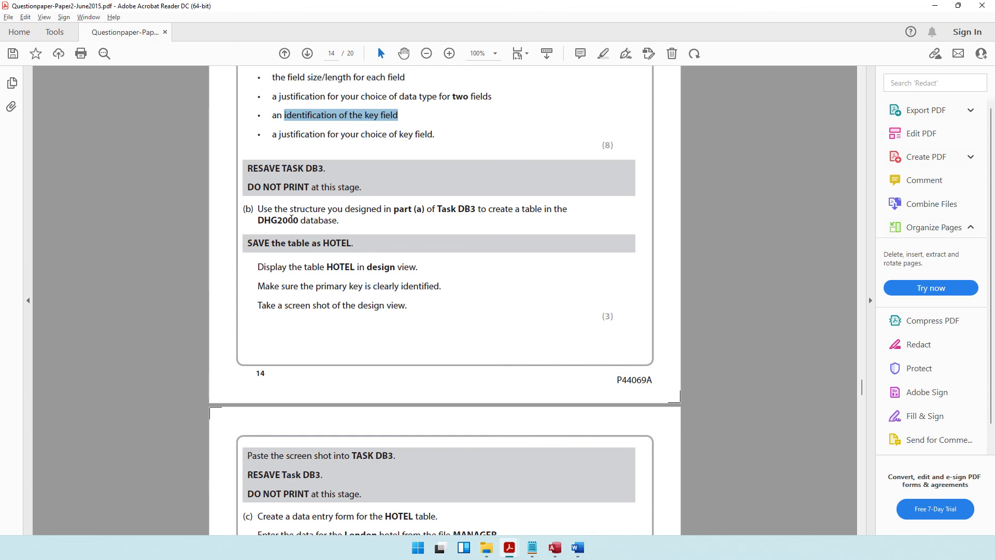
scroll(420, 231, "up", 2)
left_click_drag(243, 259, 417, 362)
scroll(418, 363, "down", 13)
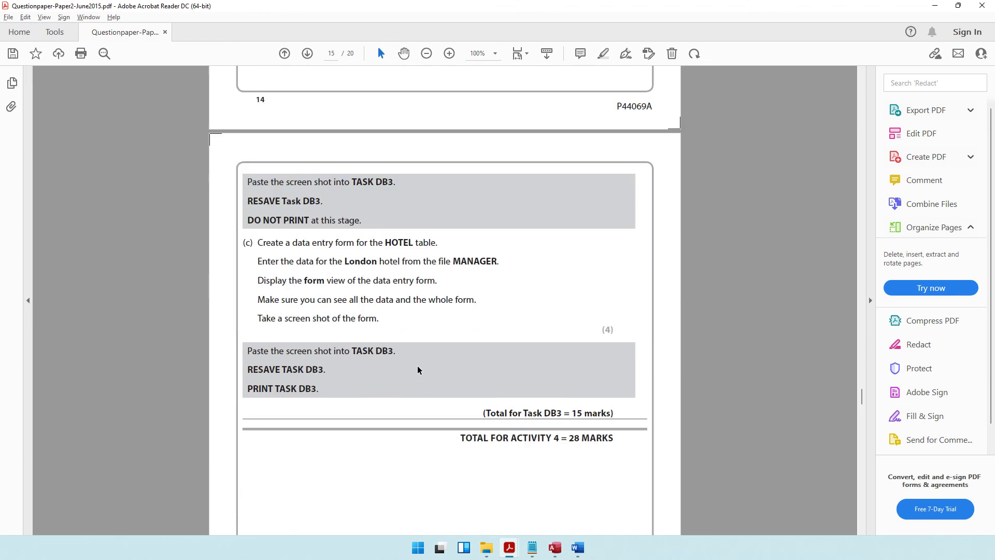
scroll(420, 370, "up", 1)
scroll(480, 359, "down", 3)
left_click_drag(553, 393, 561, 393)
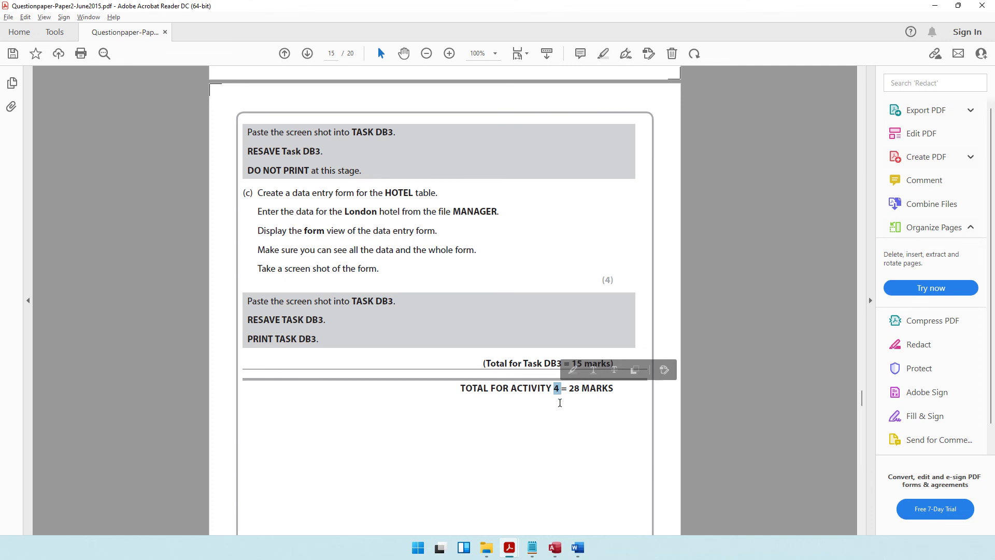
scroll(559, 404, "up", 10)
scroll(560, 407, "up", 6)
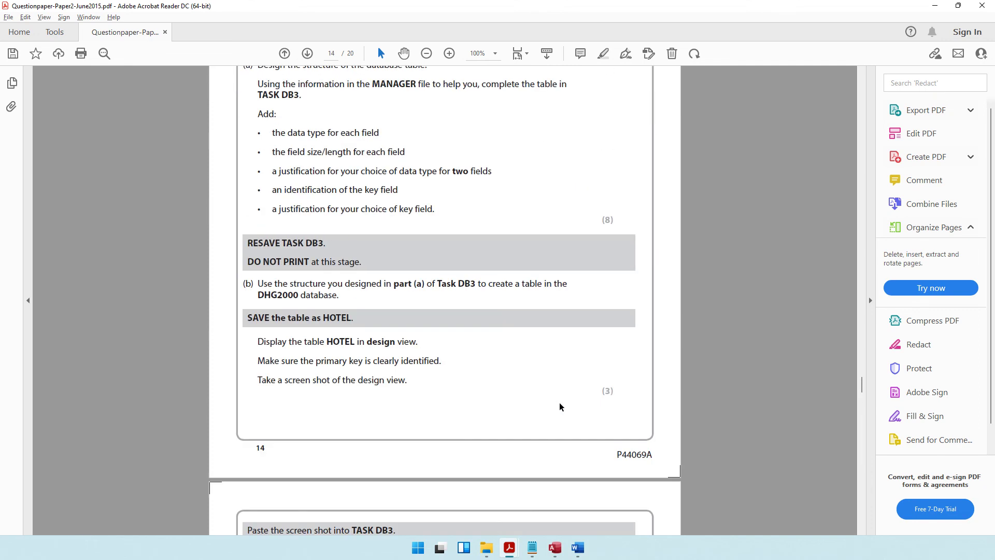